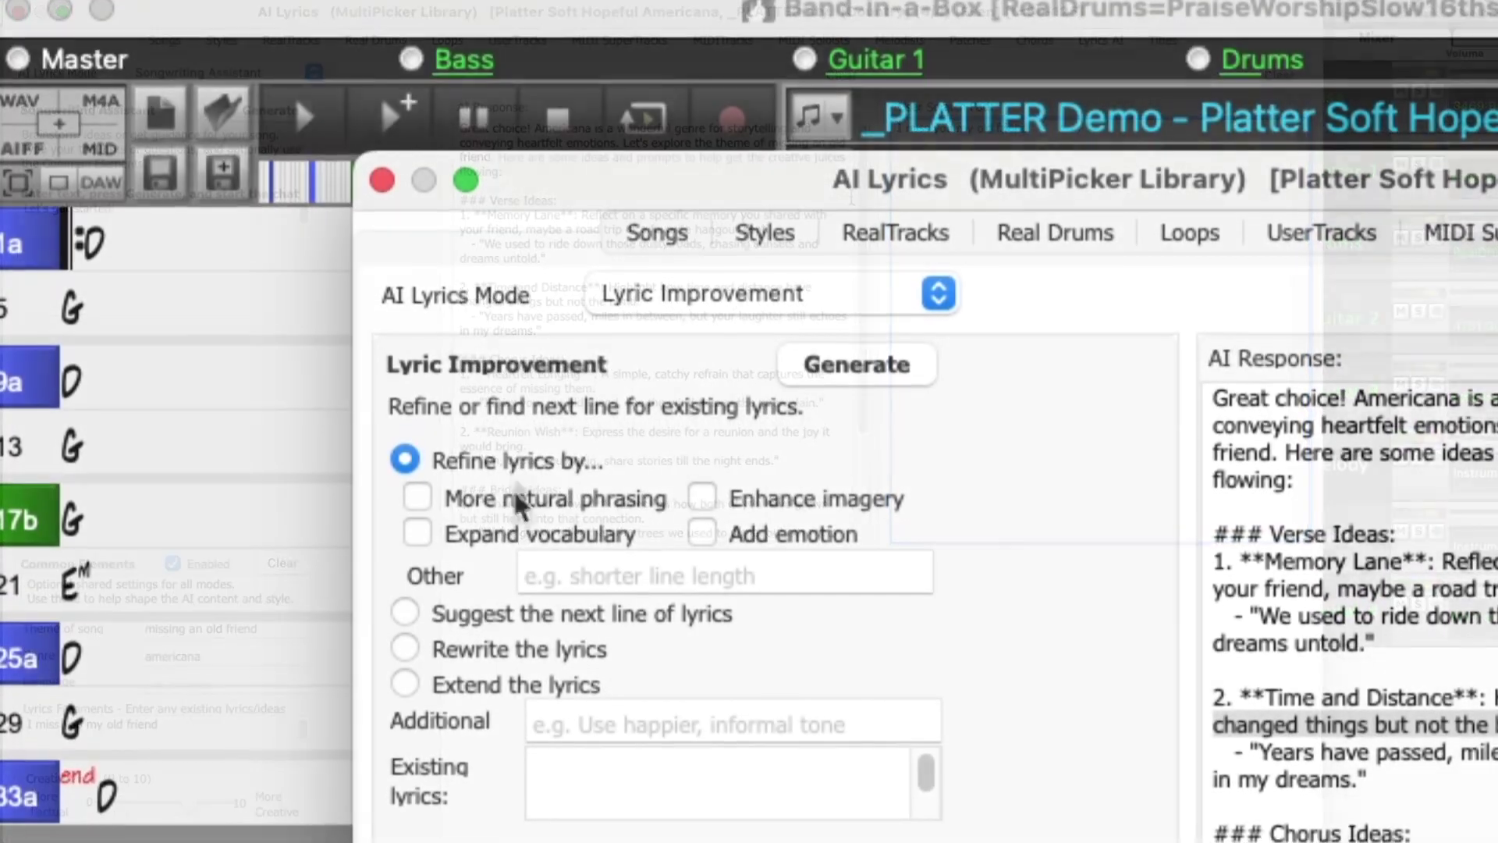
# - Try the Rewrite and then Extend options for the existing lyrics in AI Lyrics
pyautogui.click(481, 647)
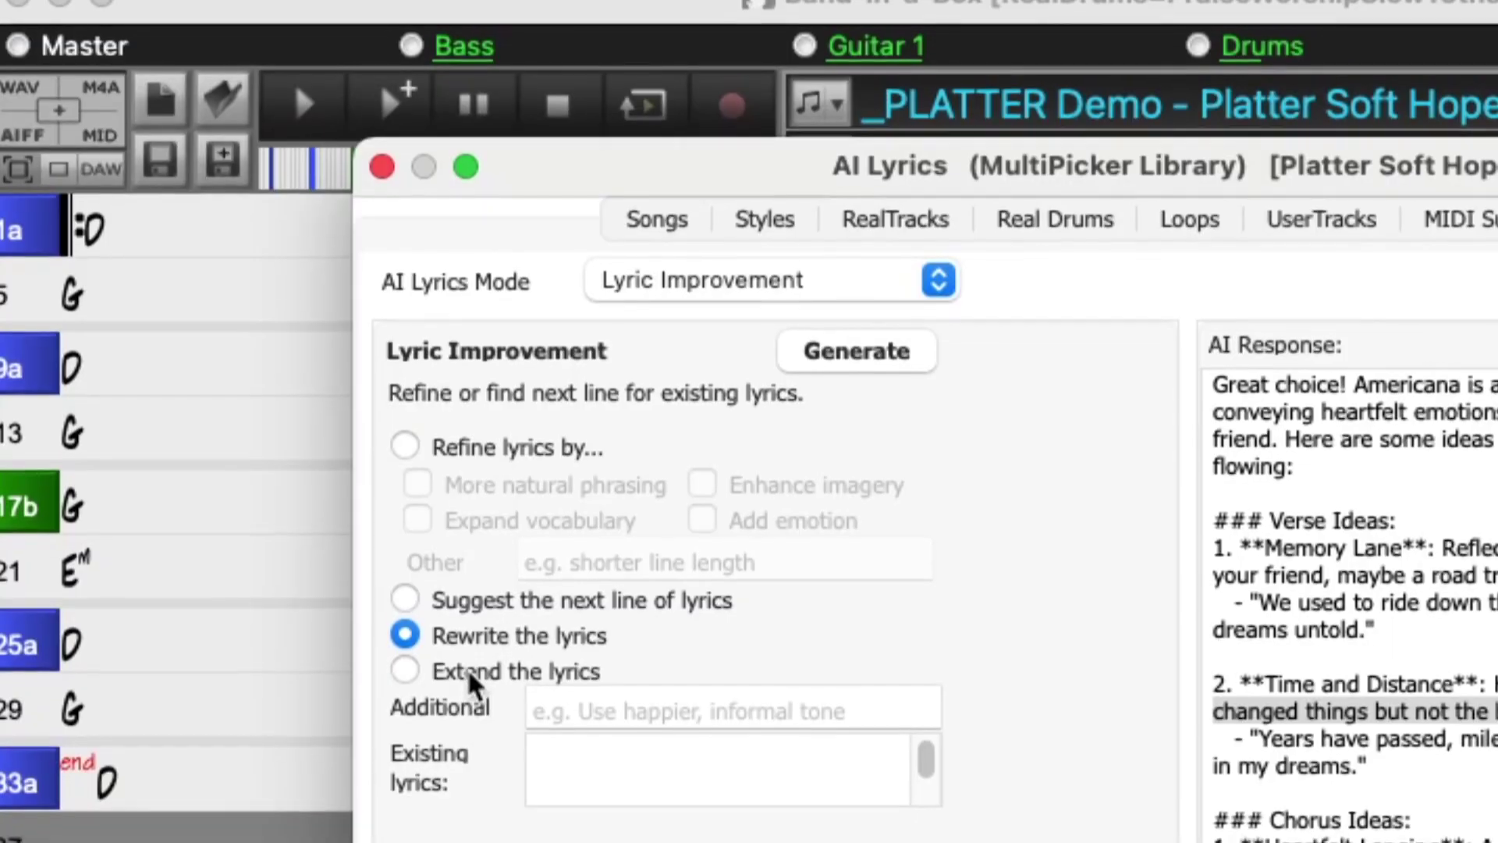
pyautogui.click(466, 667)
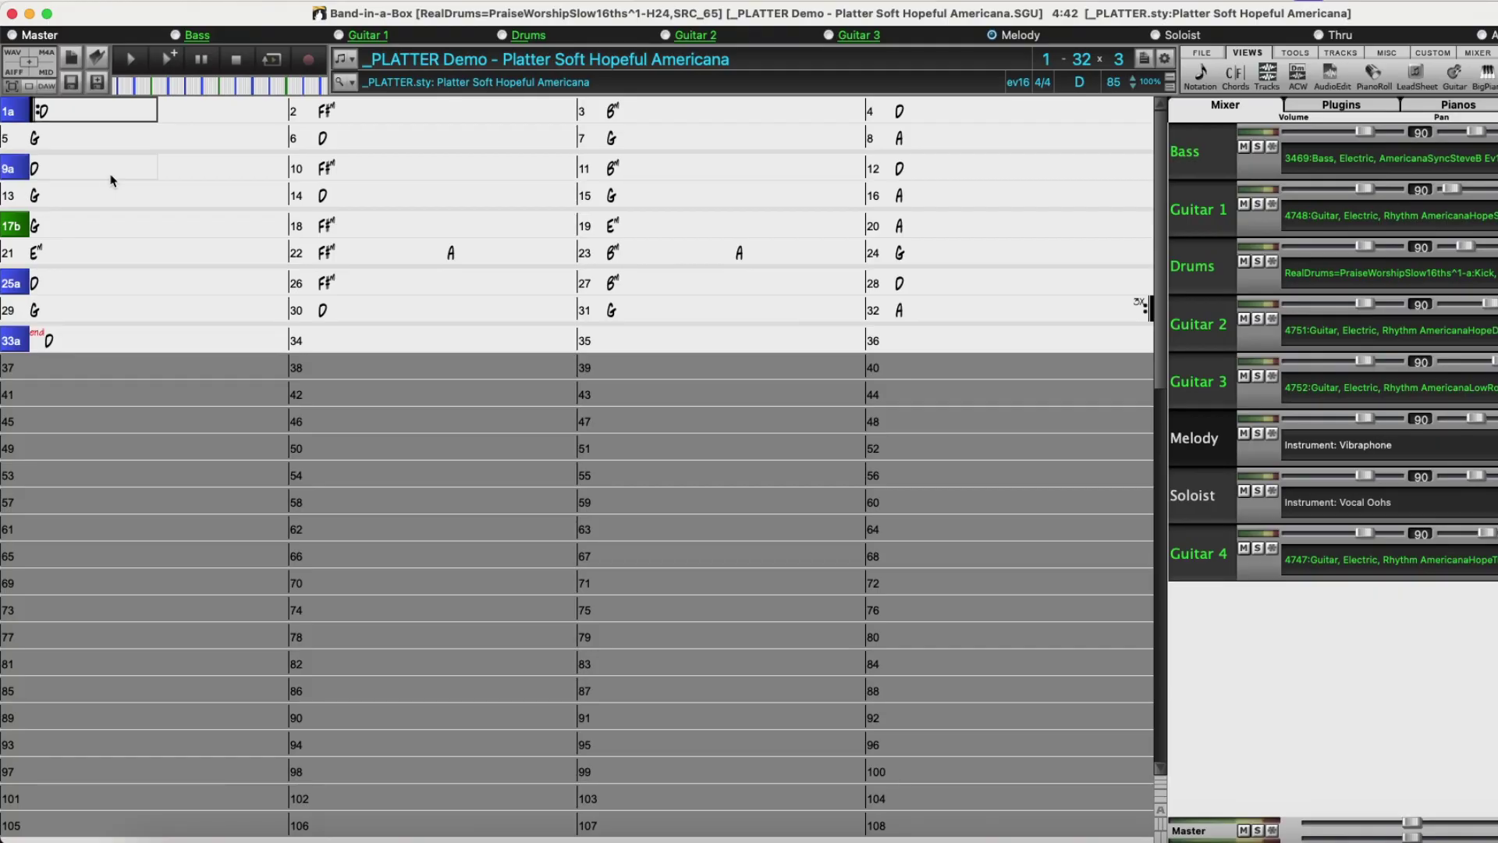
pyautogui.write('AL')
# - Reopen AI Lyrics and keep the mode on Word/Phrase Suggestions after checking the mode list
pyautogui.press('Return')
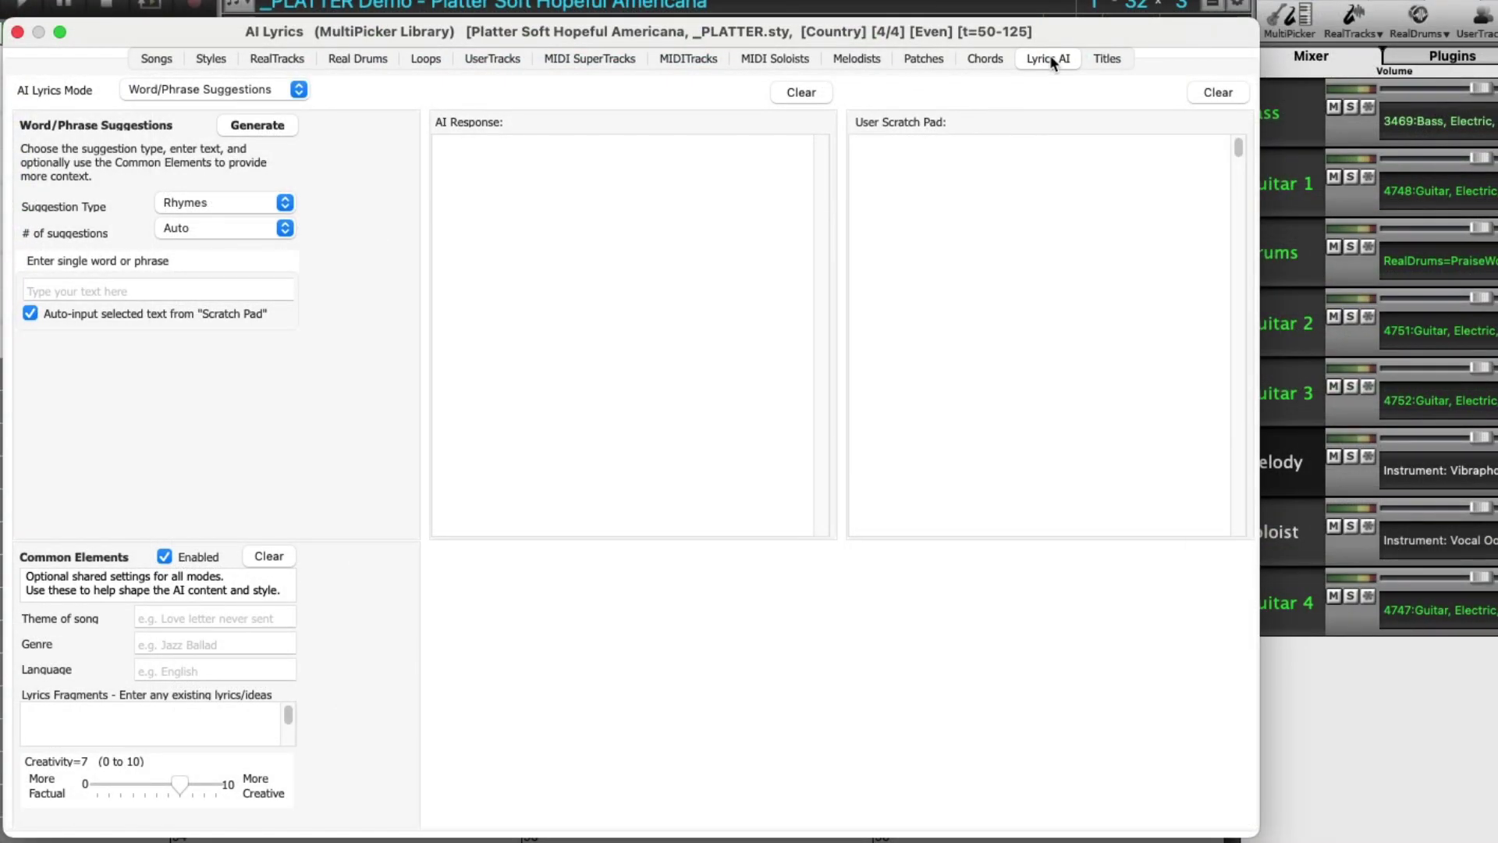
pyautogui.click(243, 90)
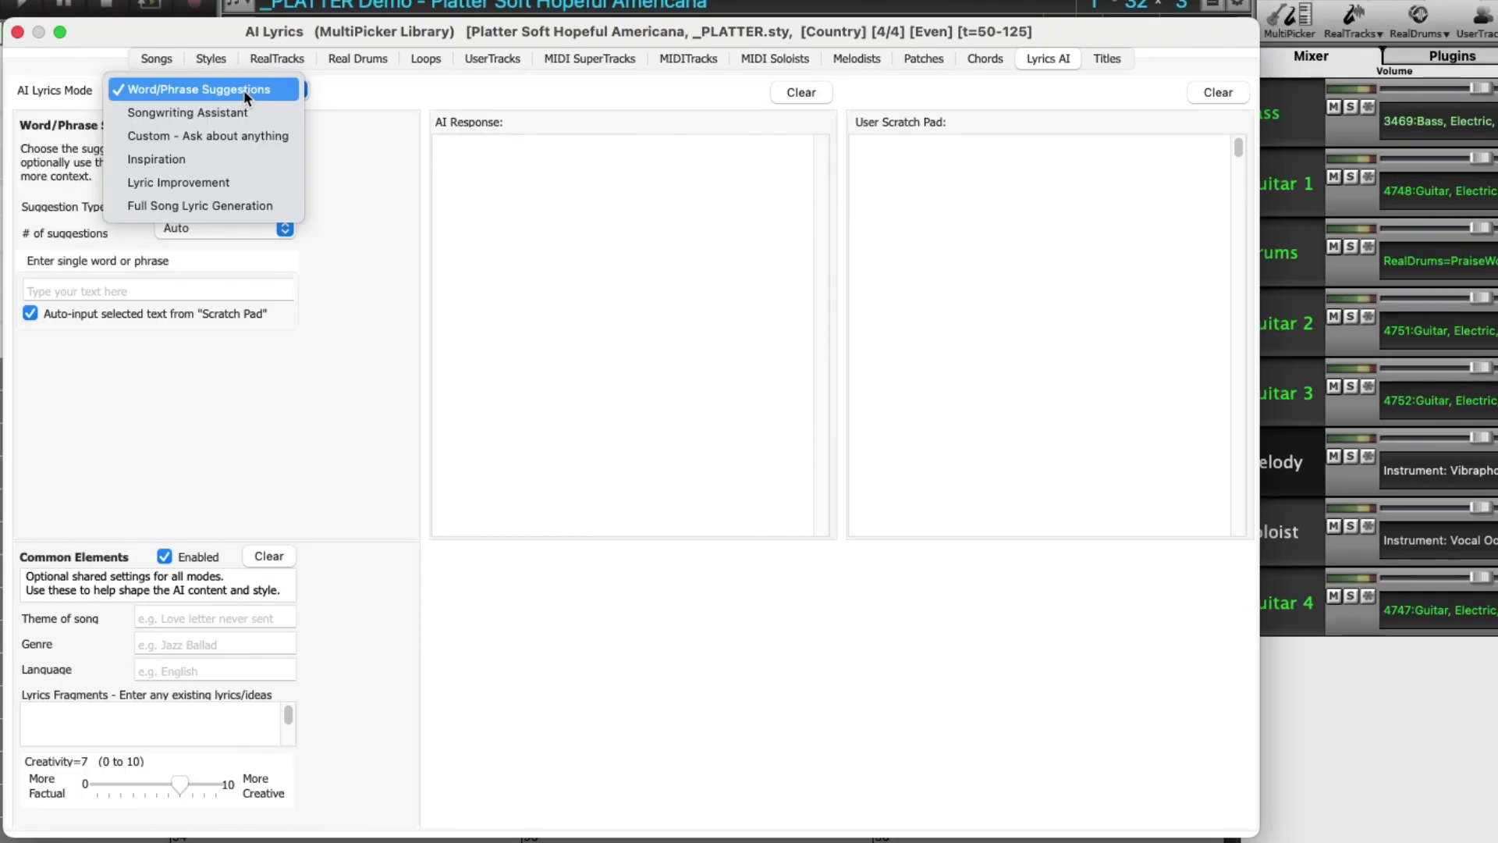
pyautogui.click(371, 91)
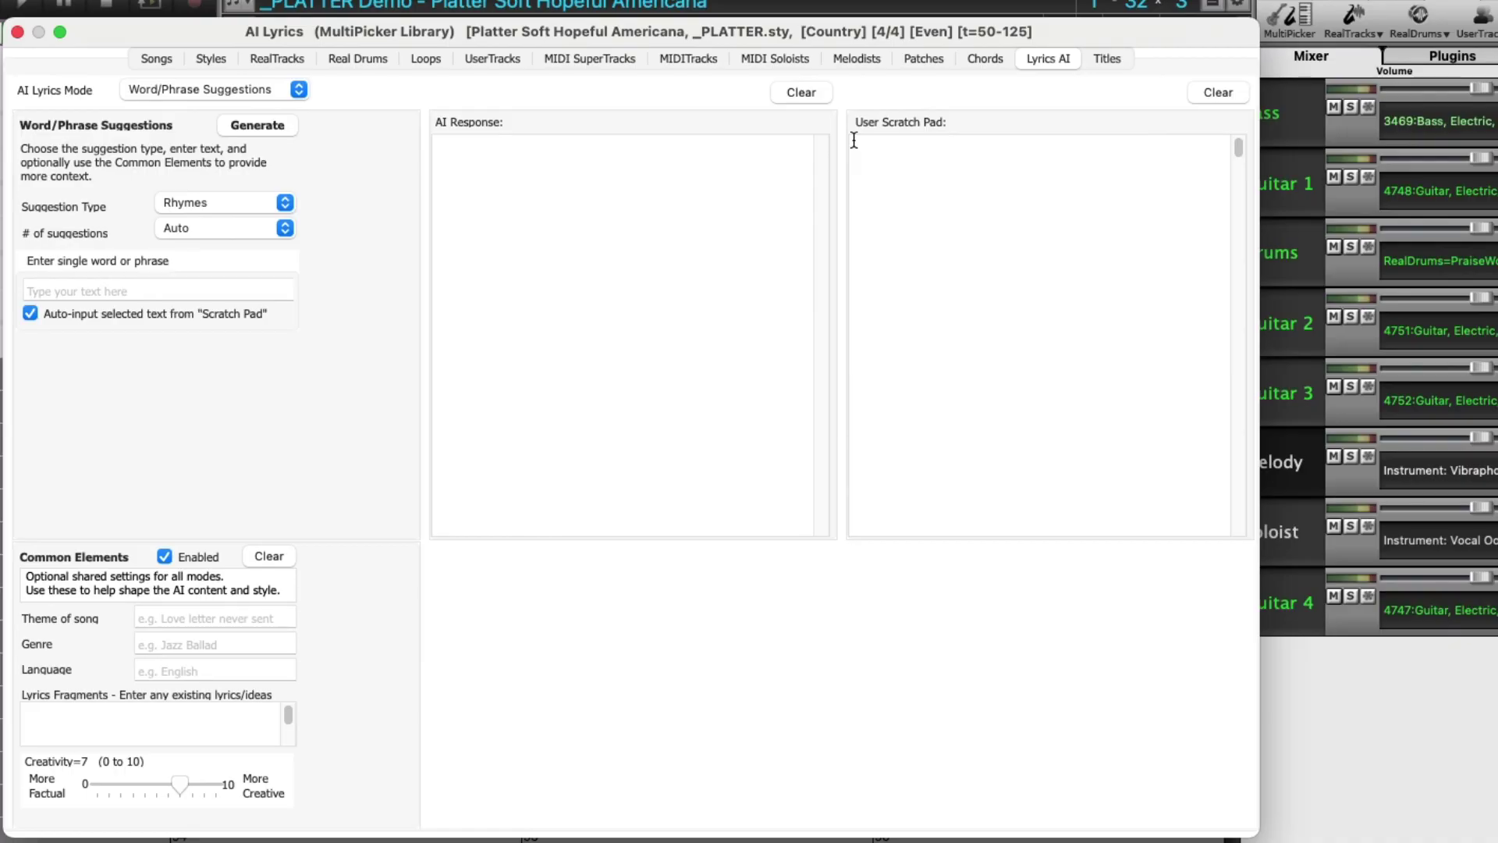
pyautogui.click(889, 169)
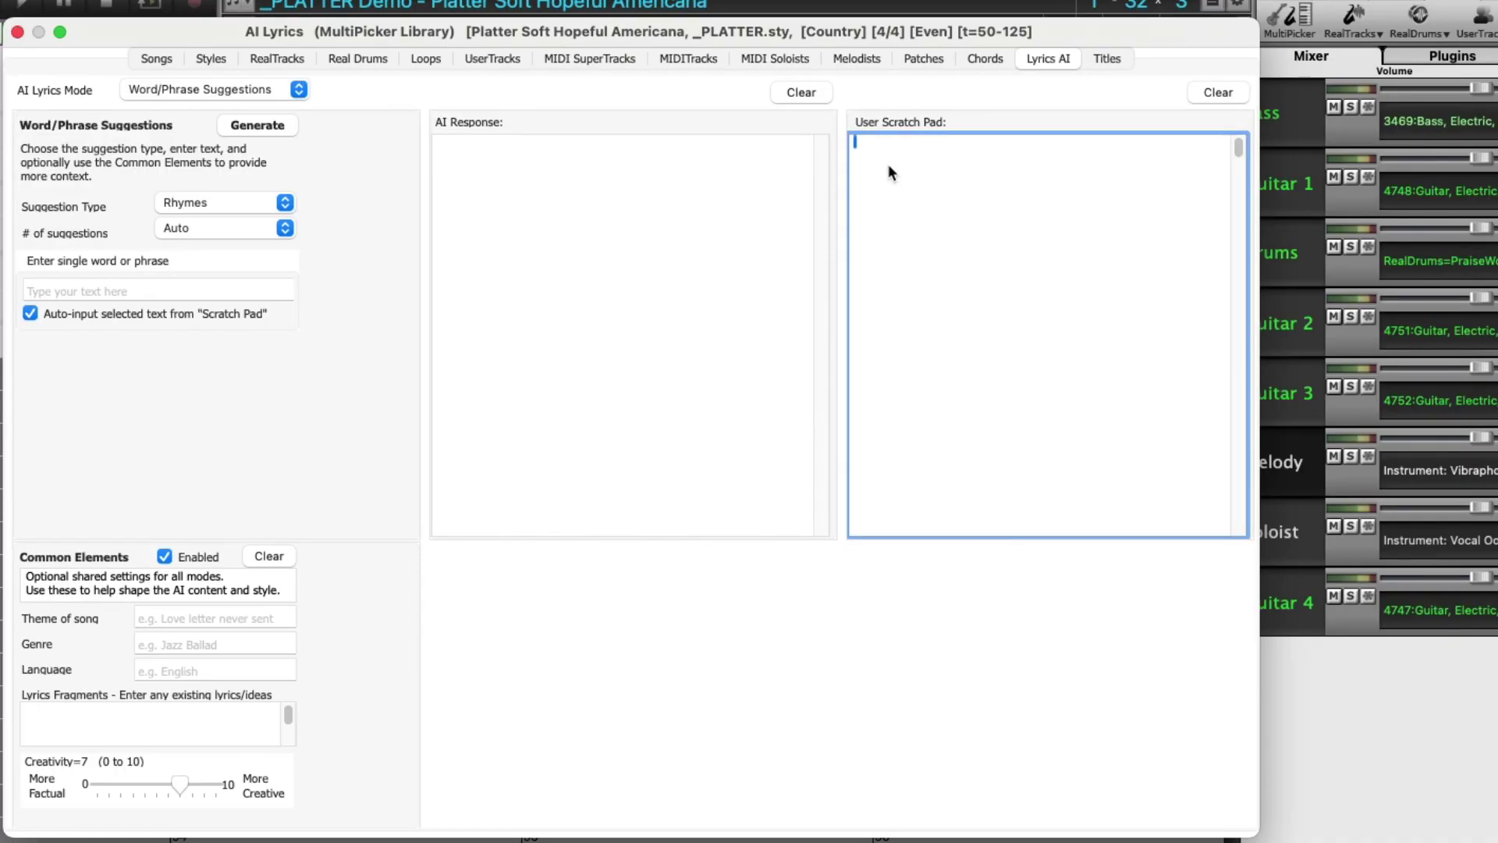
# - Enter 'I miss you my old friend' in the User Scratch Pad
pyautogui.write('I miss you my old friend')
pyautogui.click(201, 614)
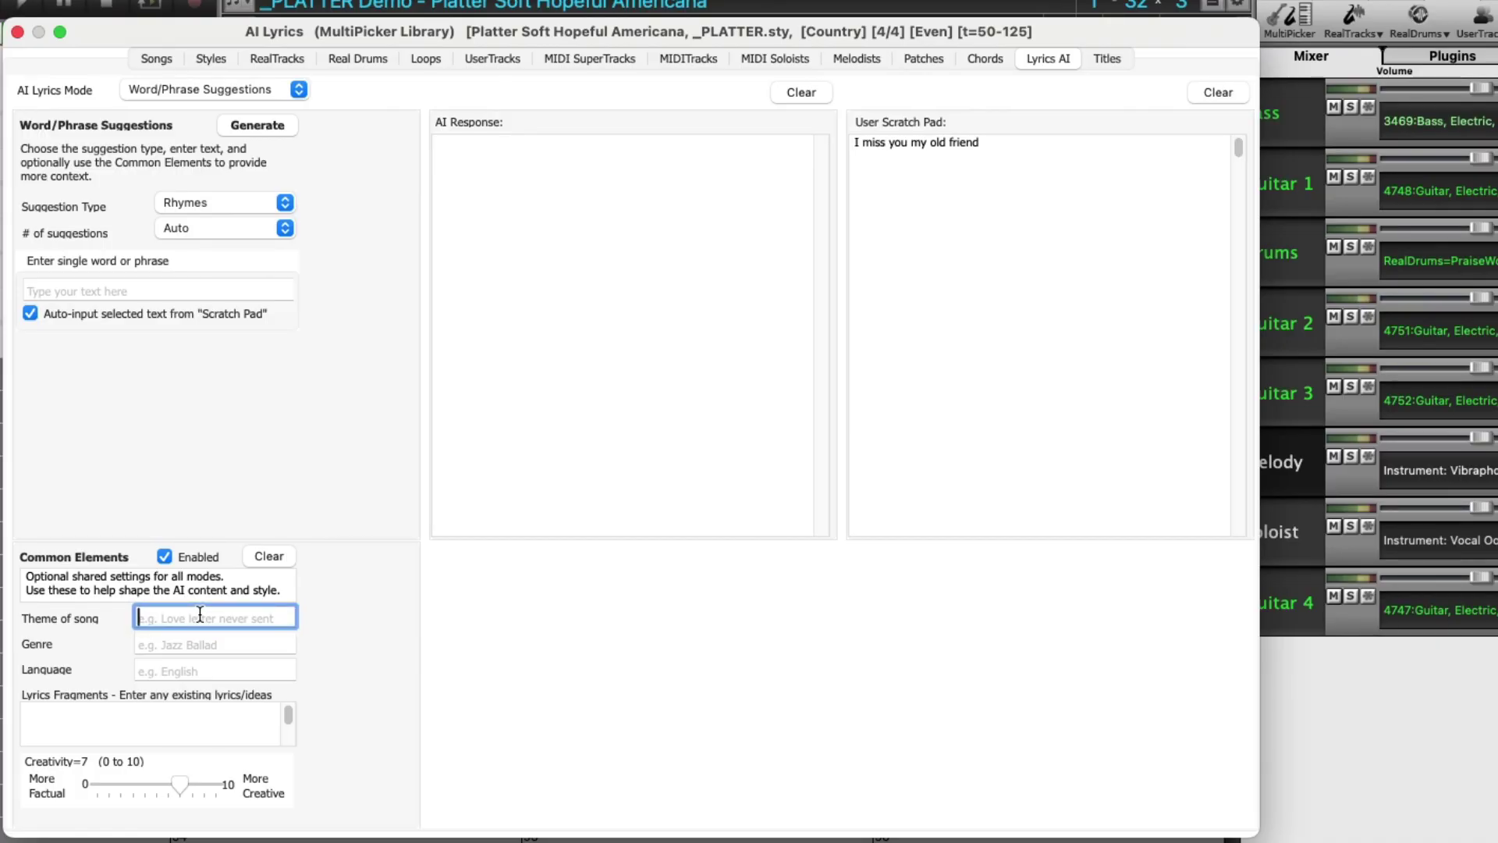
# - Set the song theme to 'missing an old friend' and the genre to 'americana'
pyautogui.write('missing an old friend')
pyautogui.click(167, 640)
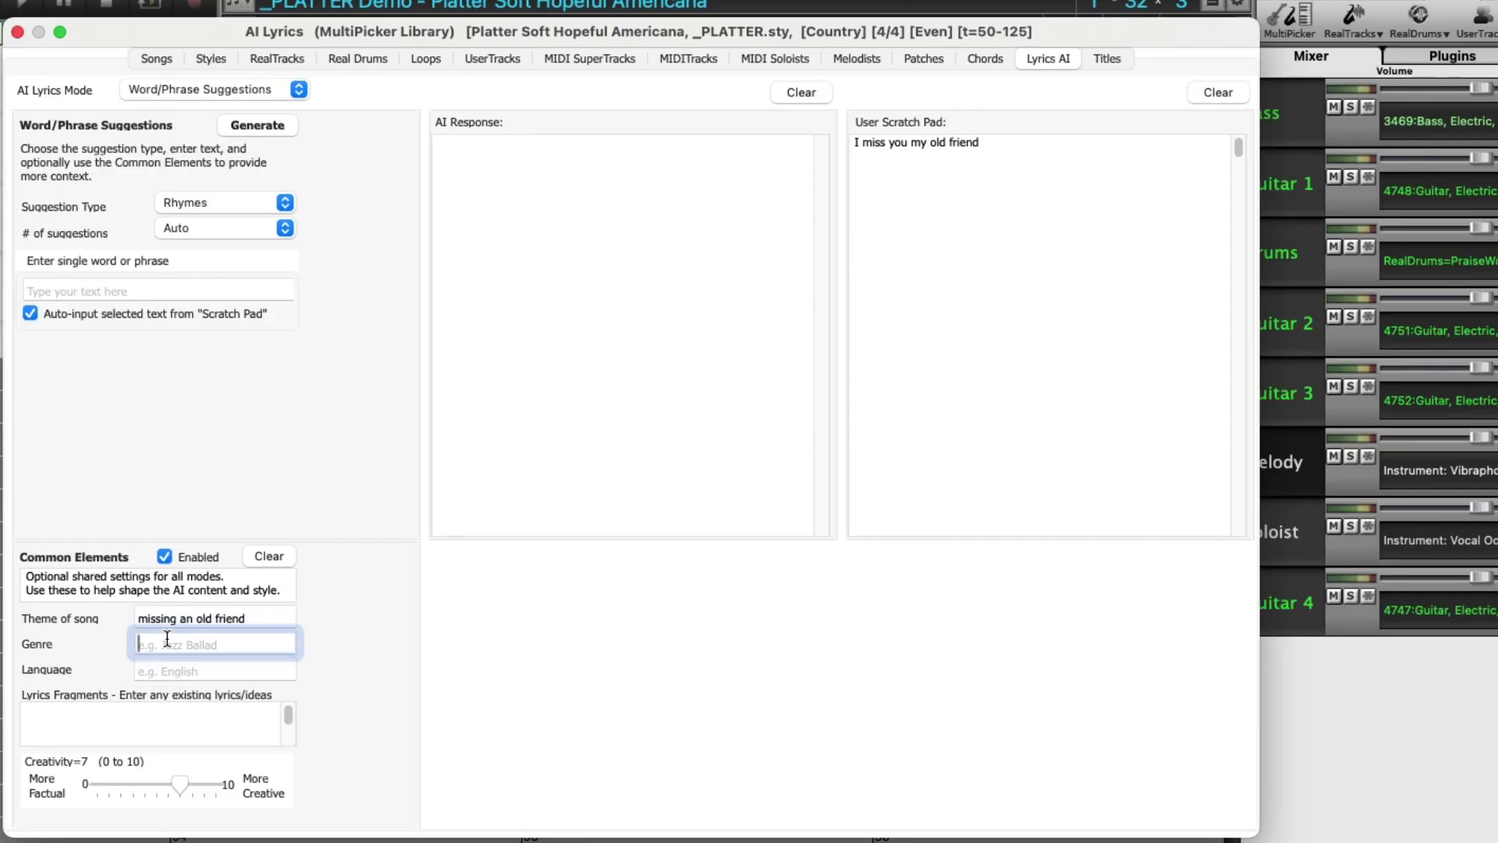
pyautogui.write('am')
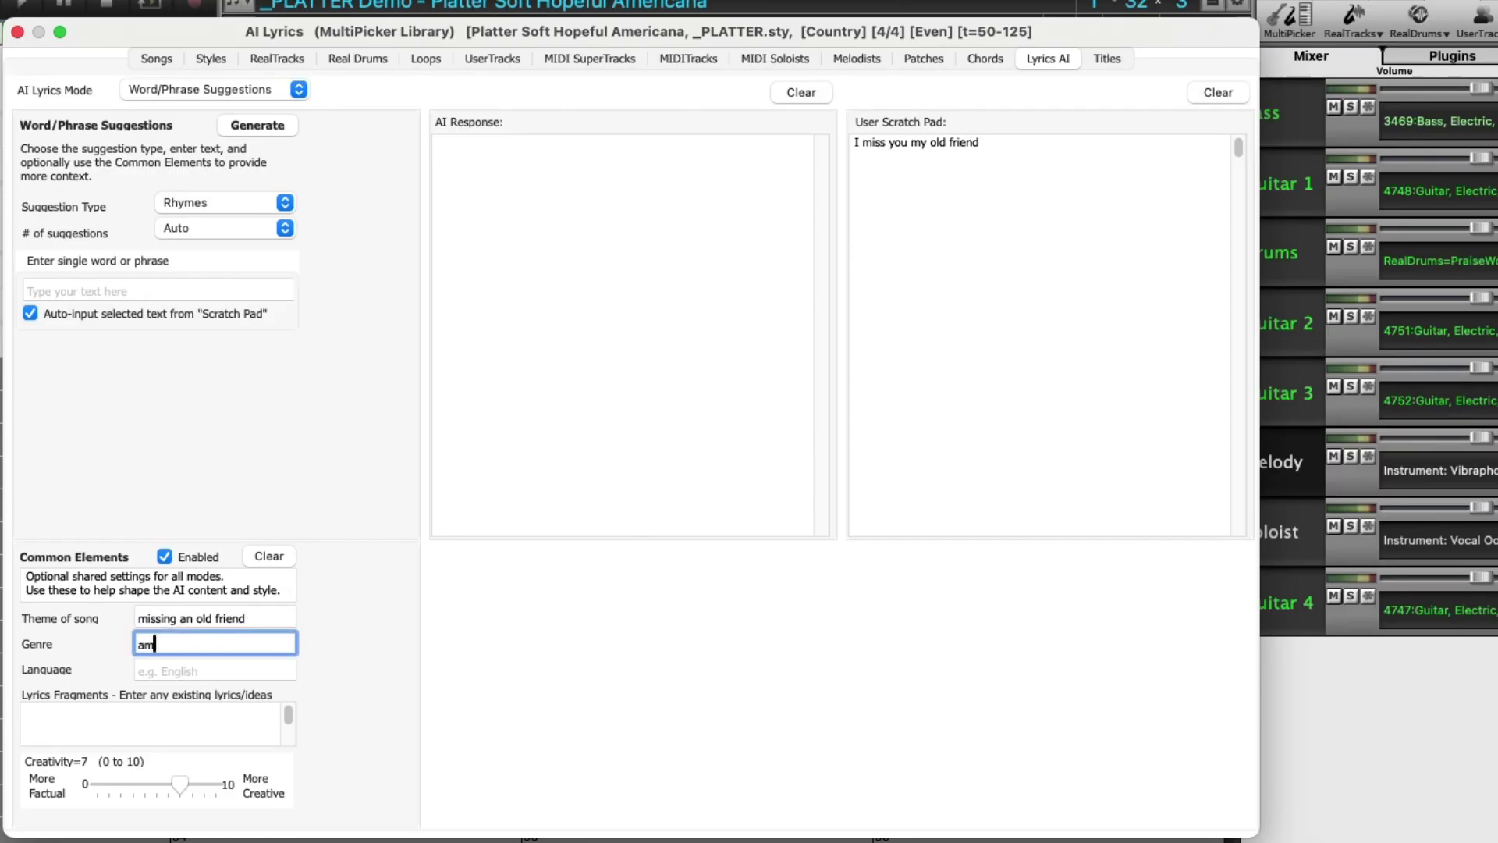
pyautogui.write('ericana')
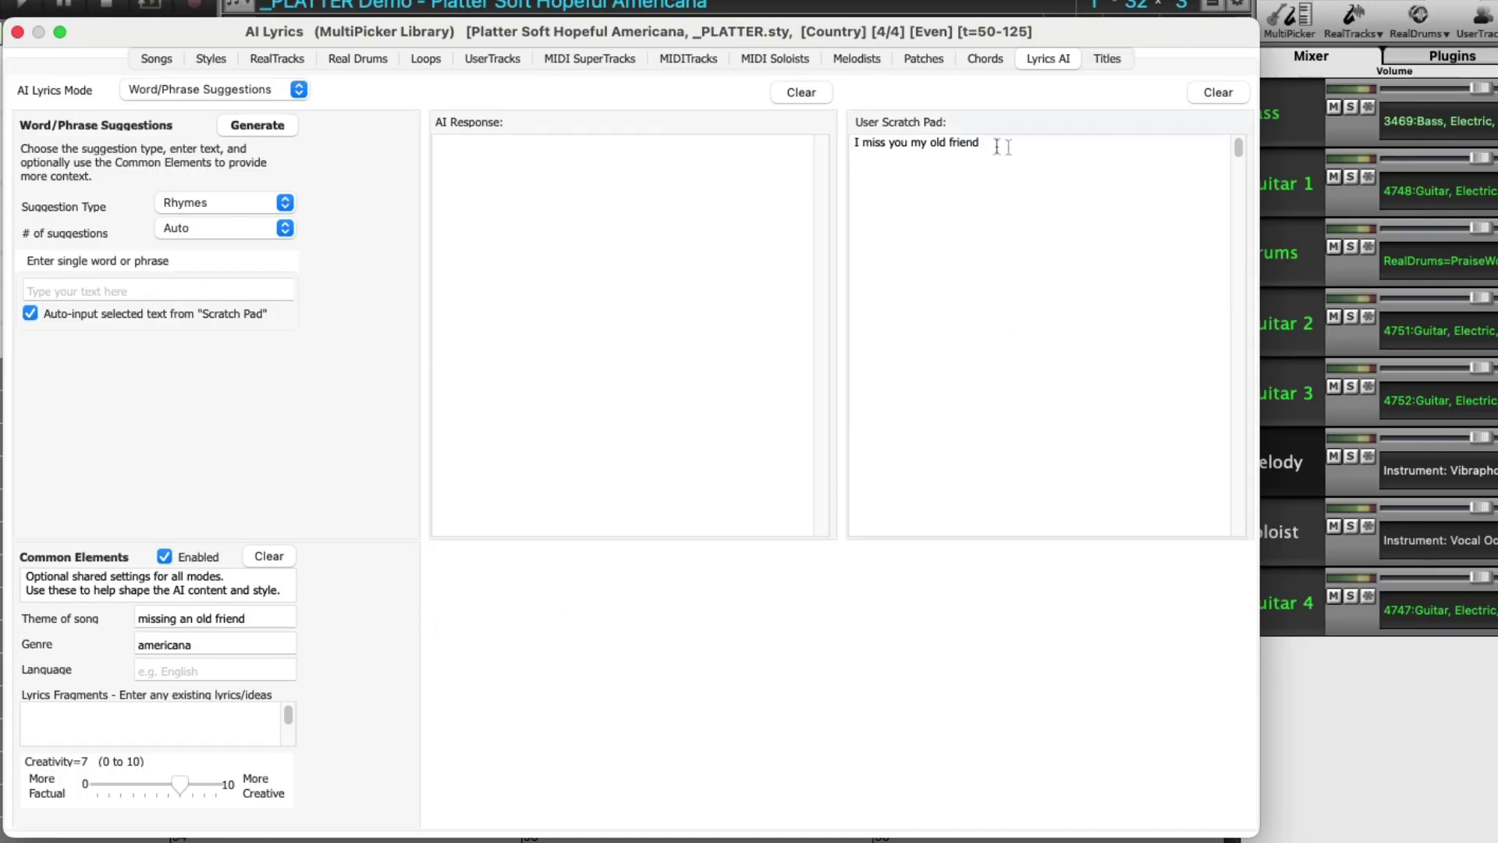
# - Copy the scratch-pad line into the Lyrics Fragments field
pyautogui.moveTo(997, 142); pyautogui.dragTo(741, 143)
pyautogui.press('super+c')
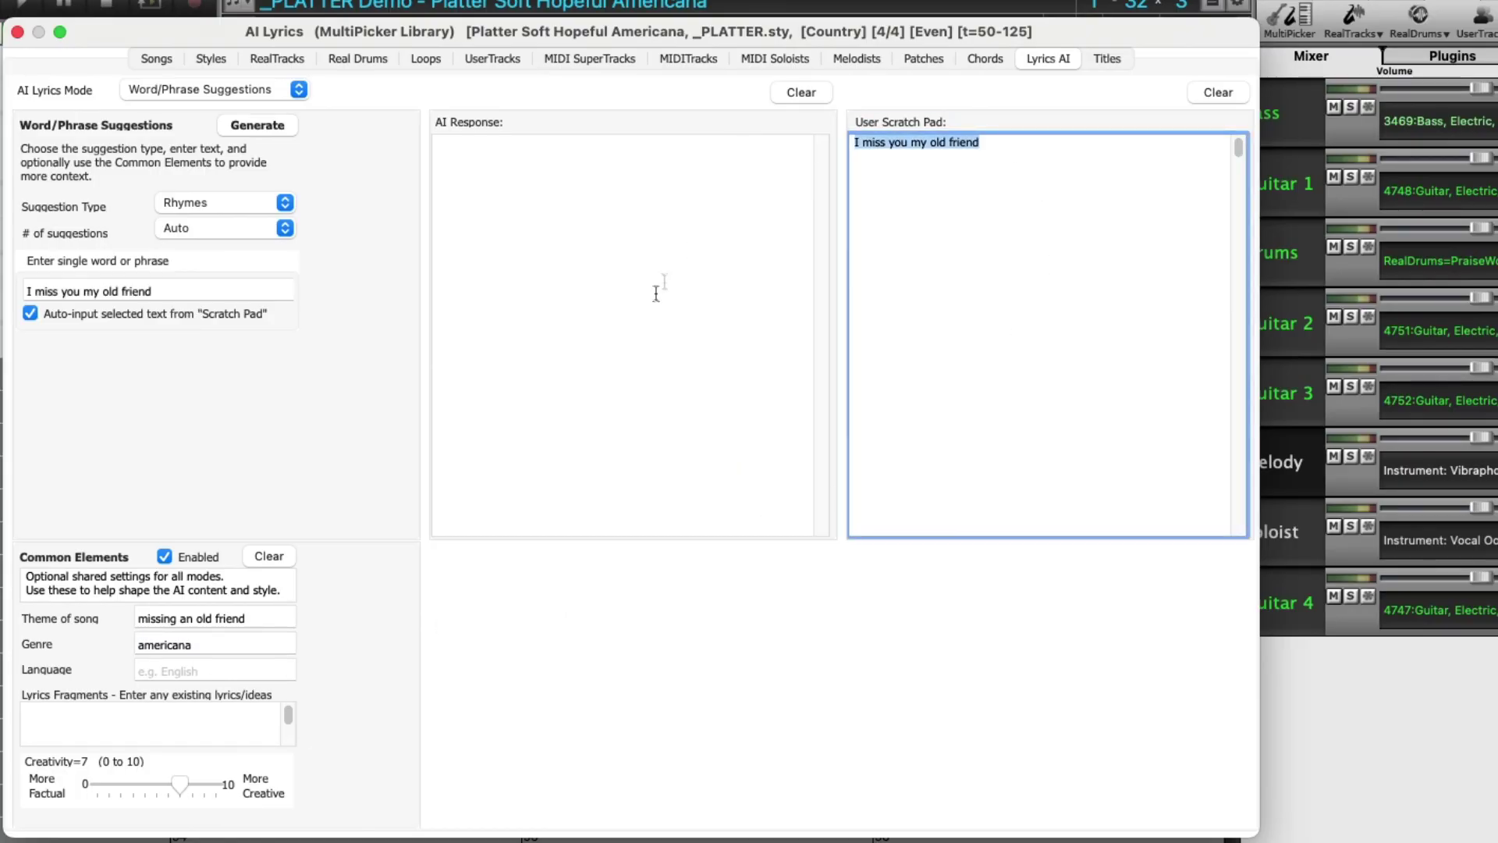
pyautogui.click(149, 704)
pyautogui.press('super+v')
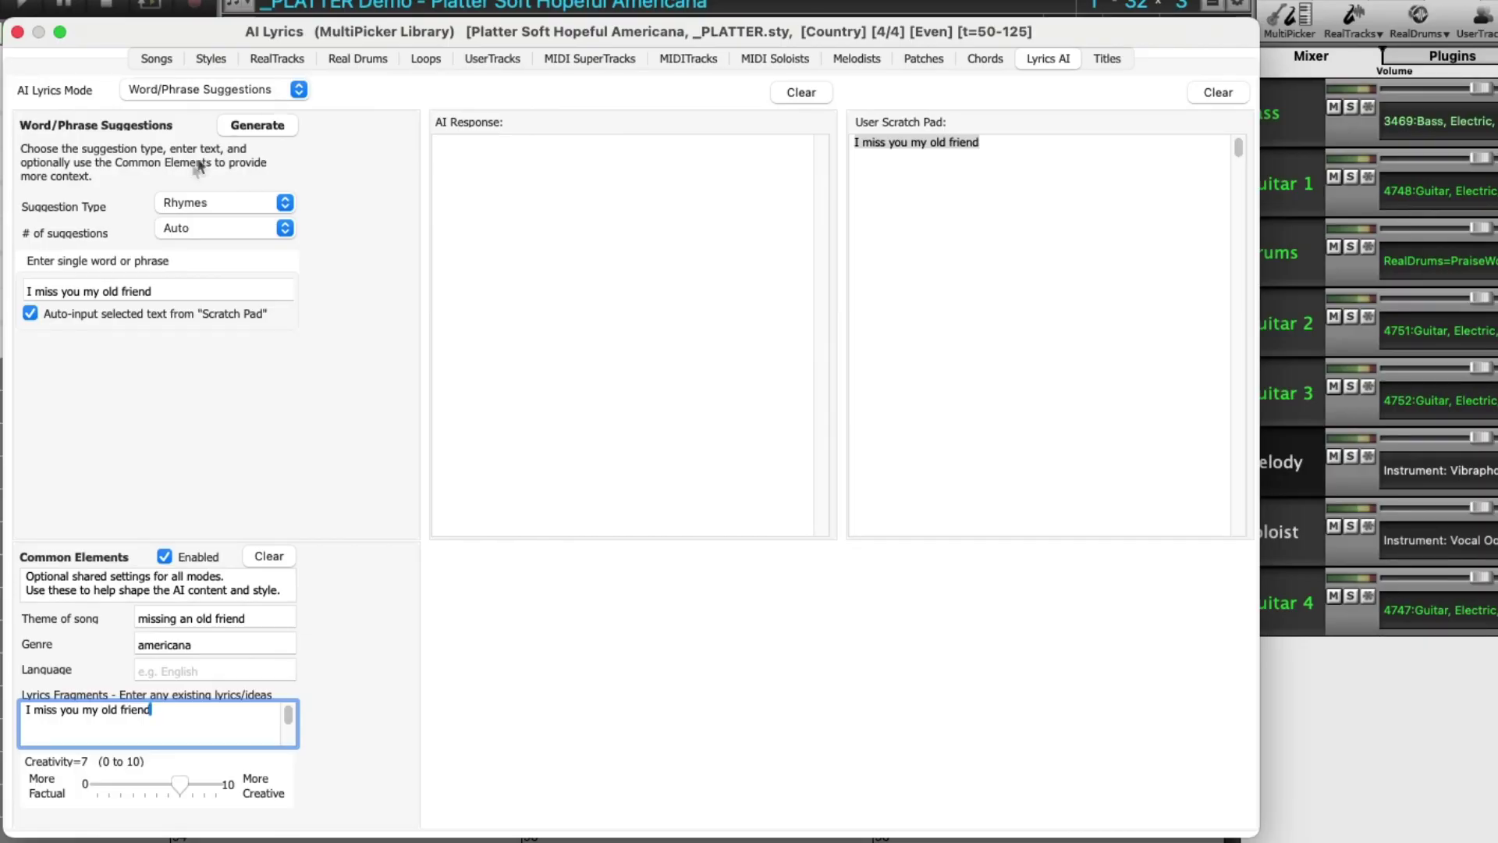
pyautogui.click(211, 209)
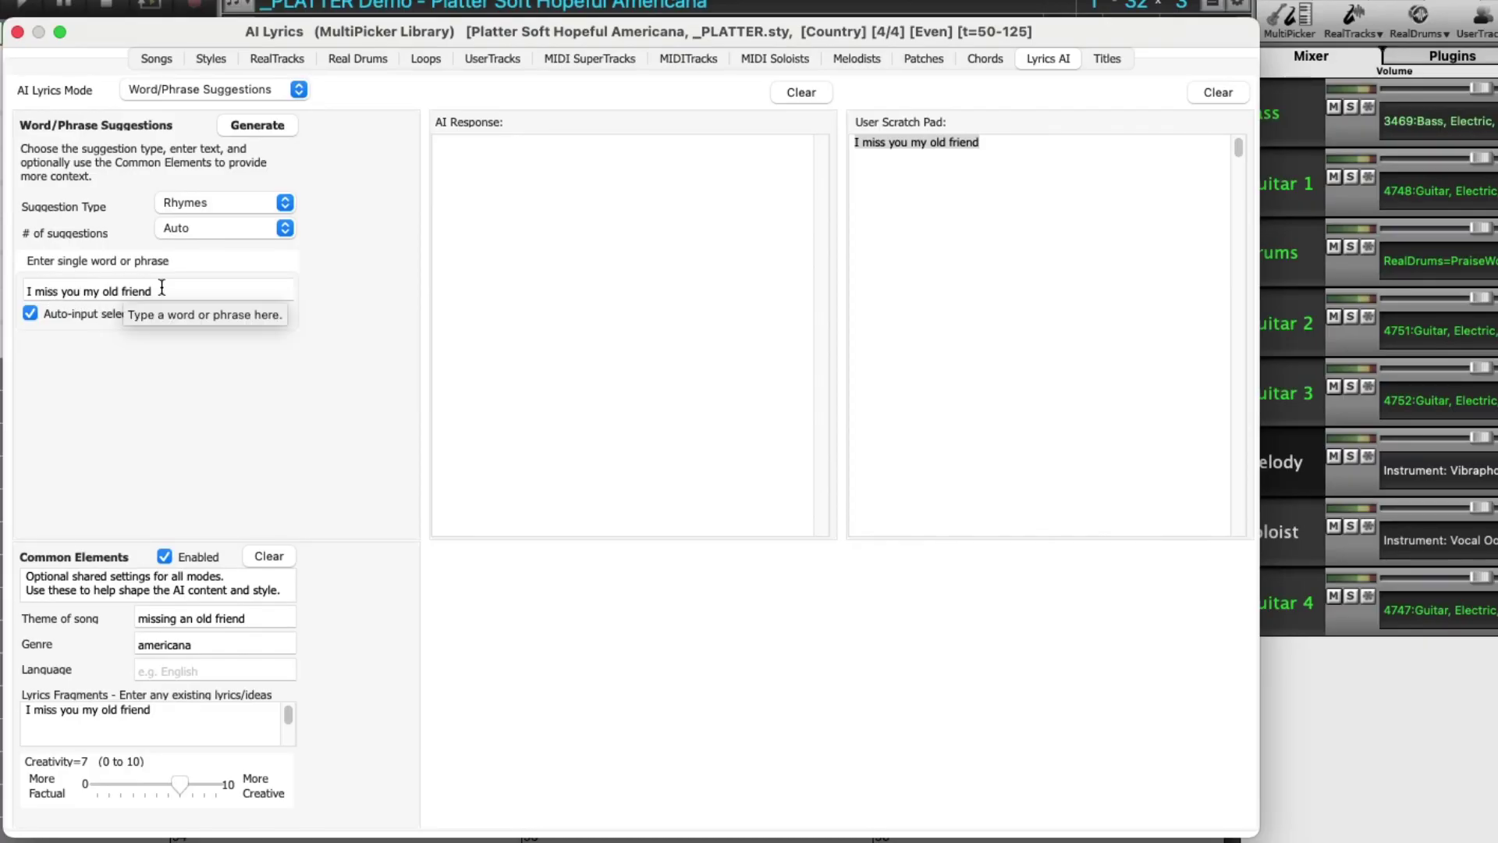
pyautogui.click(1016, 144)
# - Generate Rhymes, then Alliteration suggestions for the selected phrase 'my old friend'
pyautogui.moveTo(1016, 144); pyautogui.dragTo(915, 140)
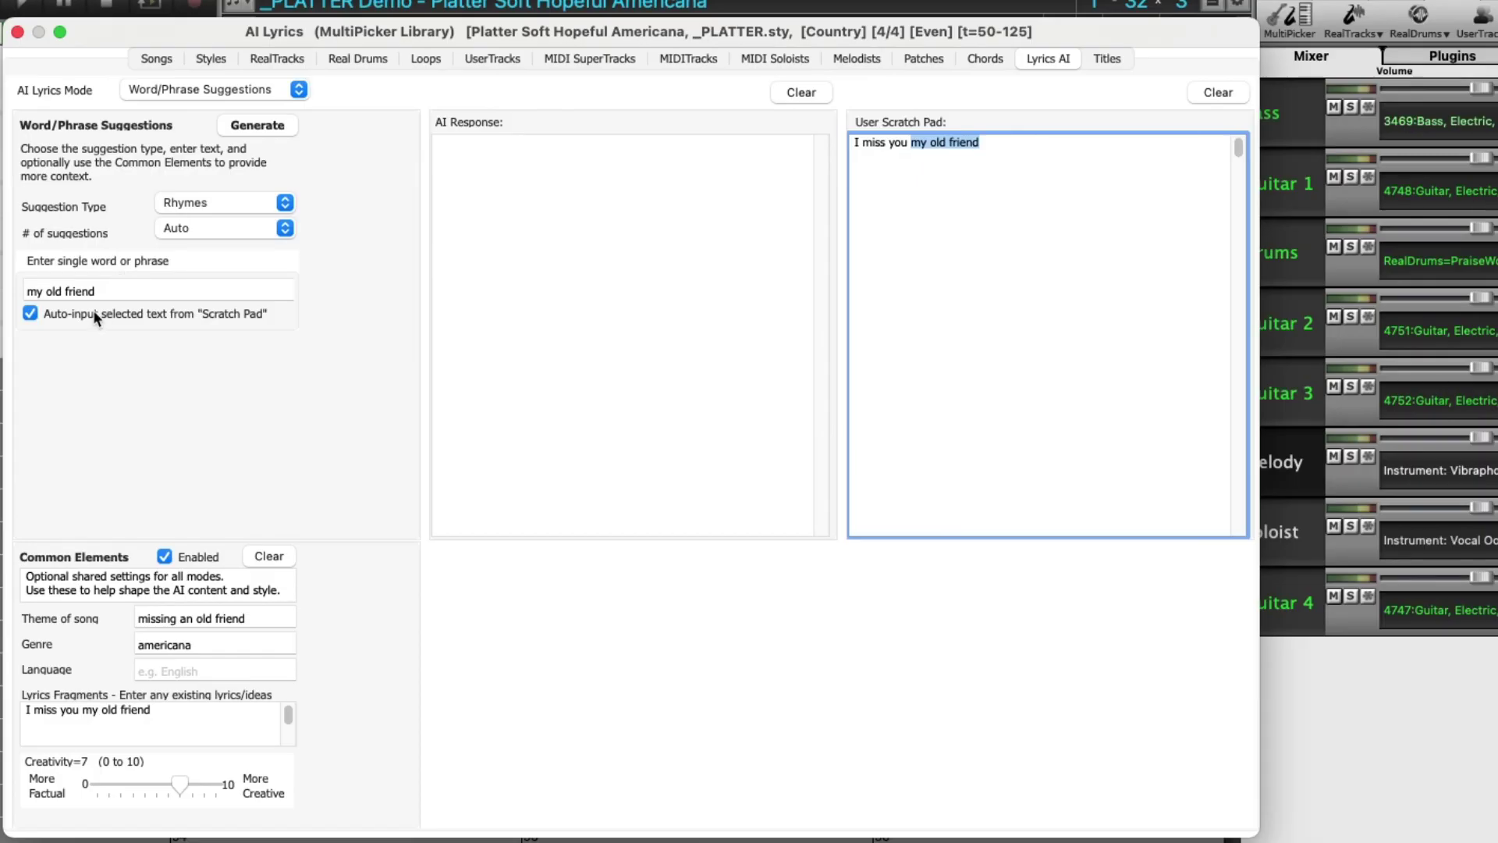
pyautogui.click(265, 127)
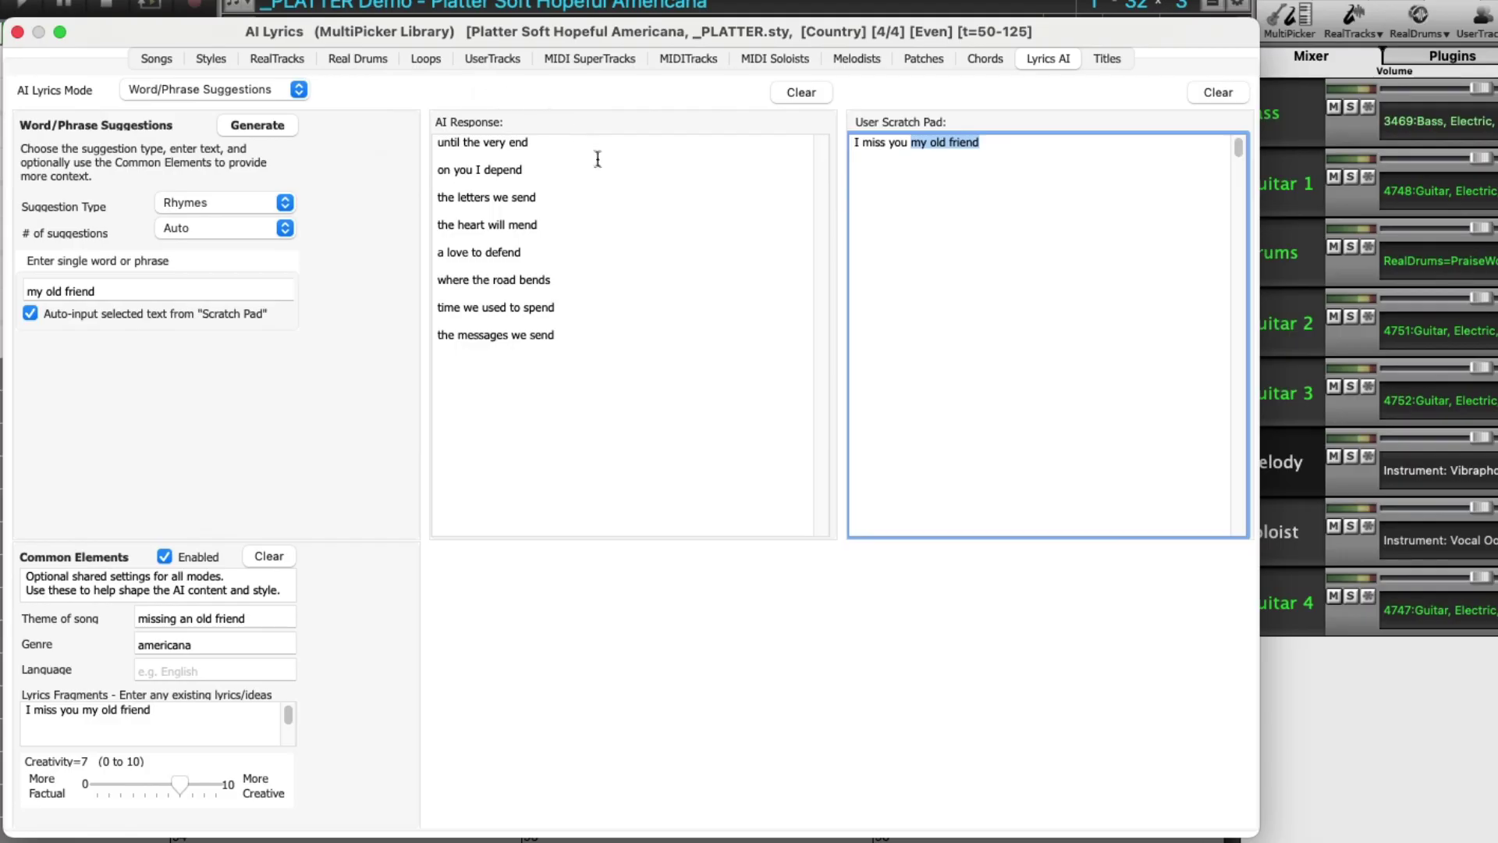
pyautogui.click(284, 203)
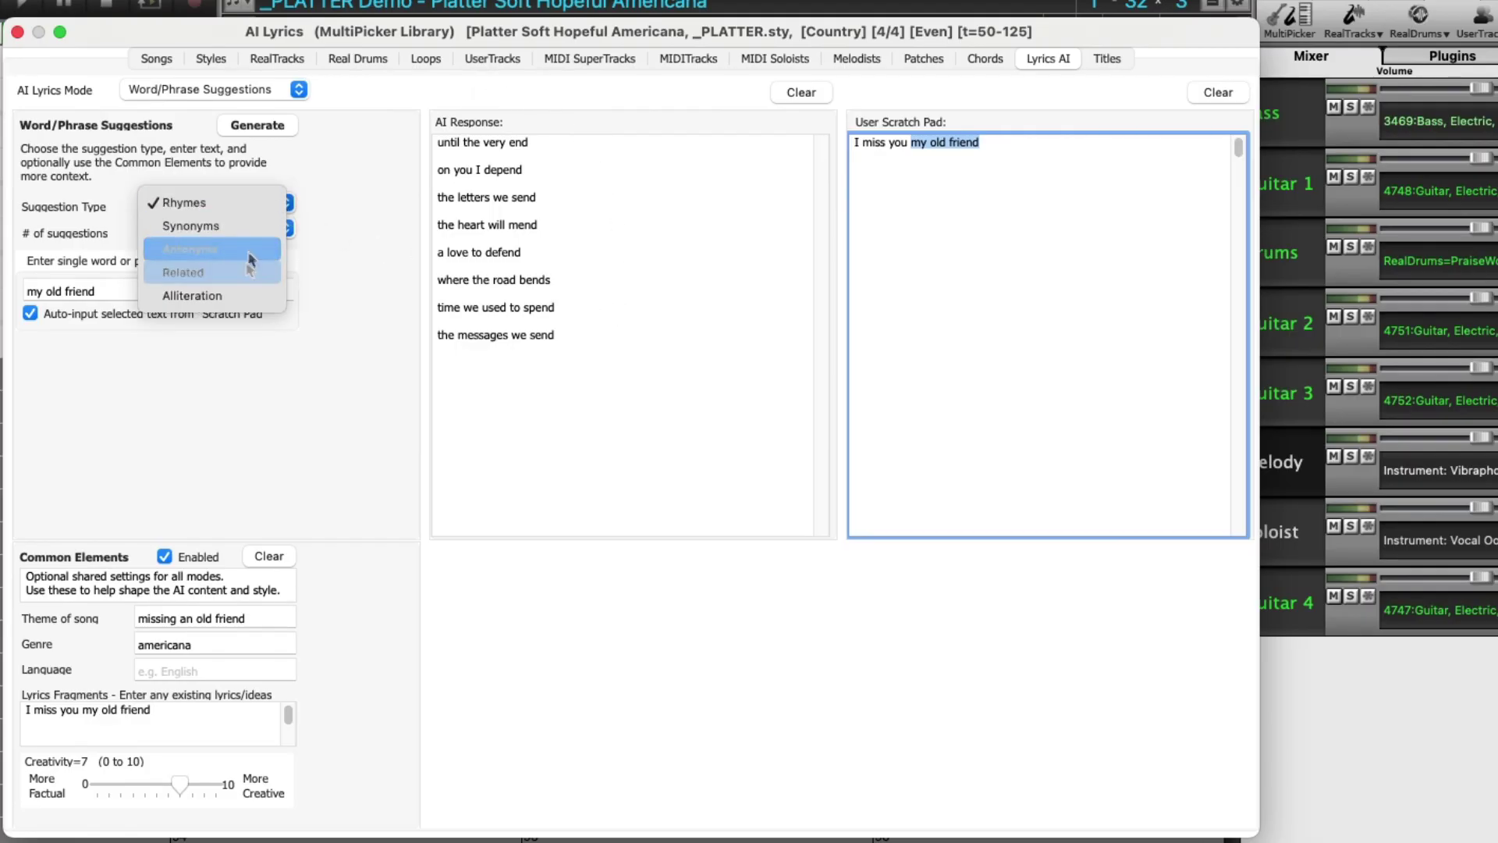
pyautogui.click(245, 295)
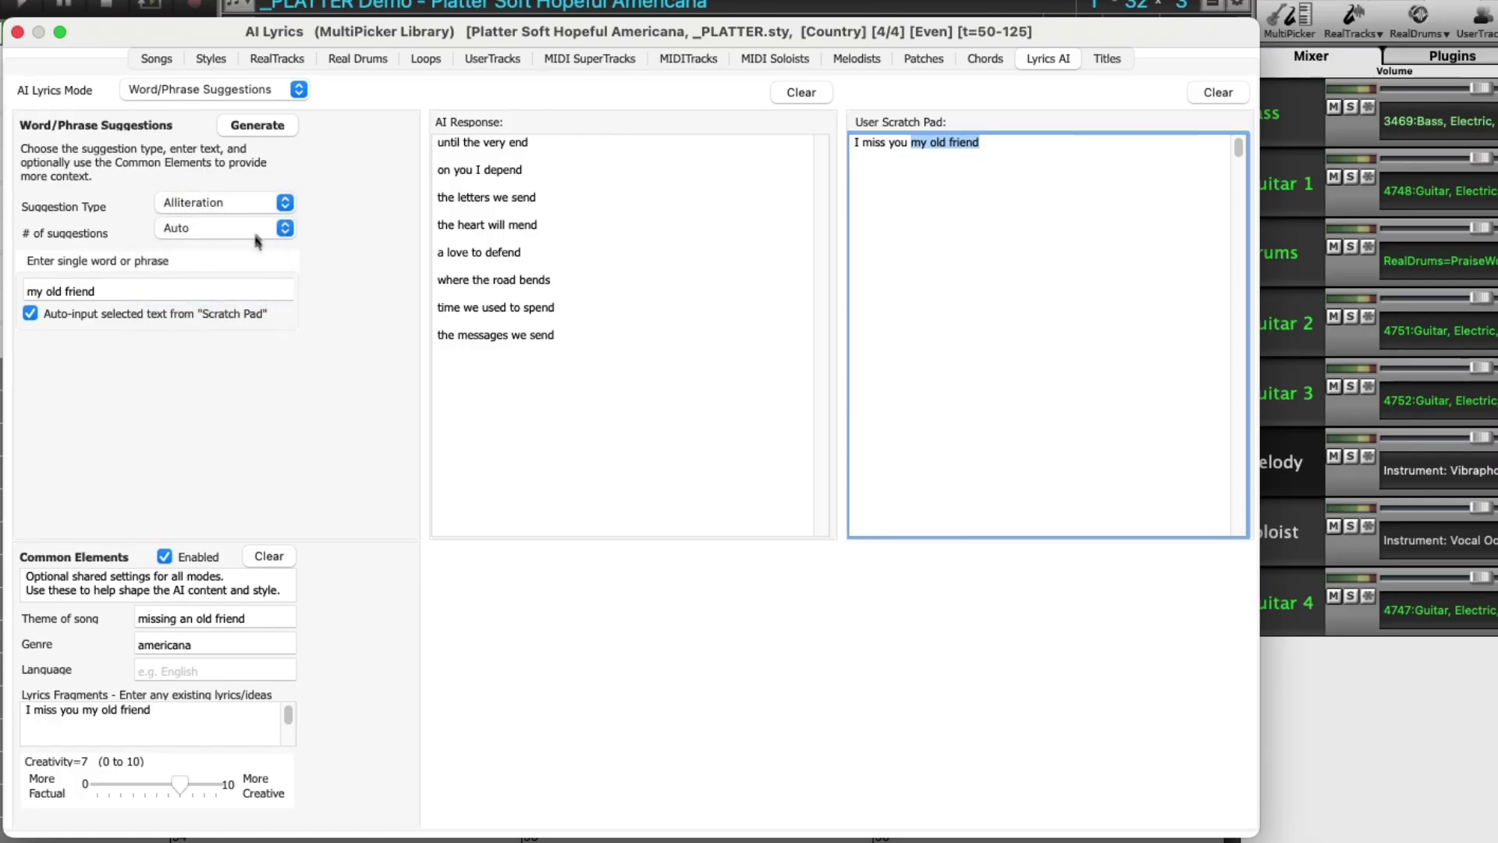
pyautogui.click(274, 128)
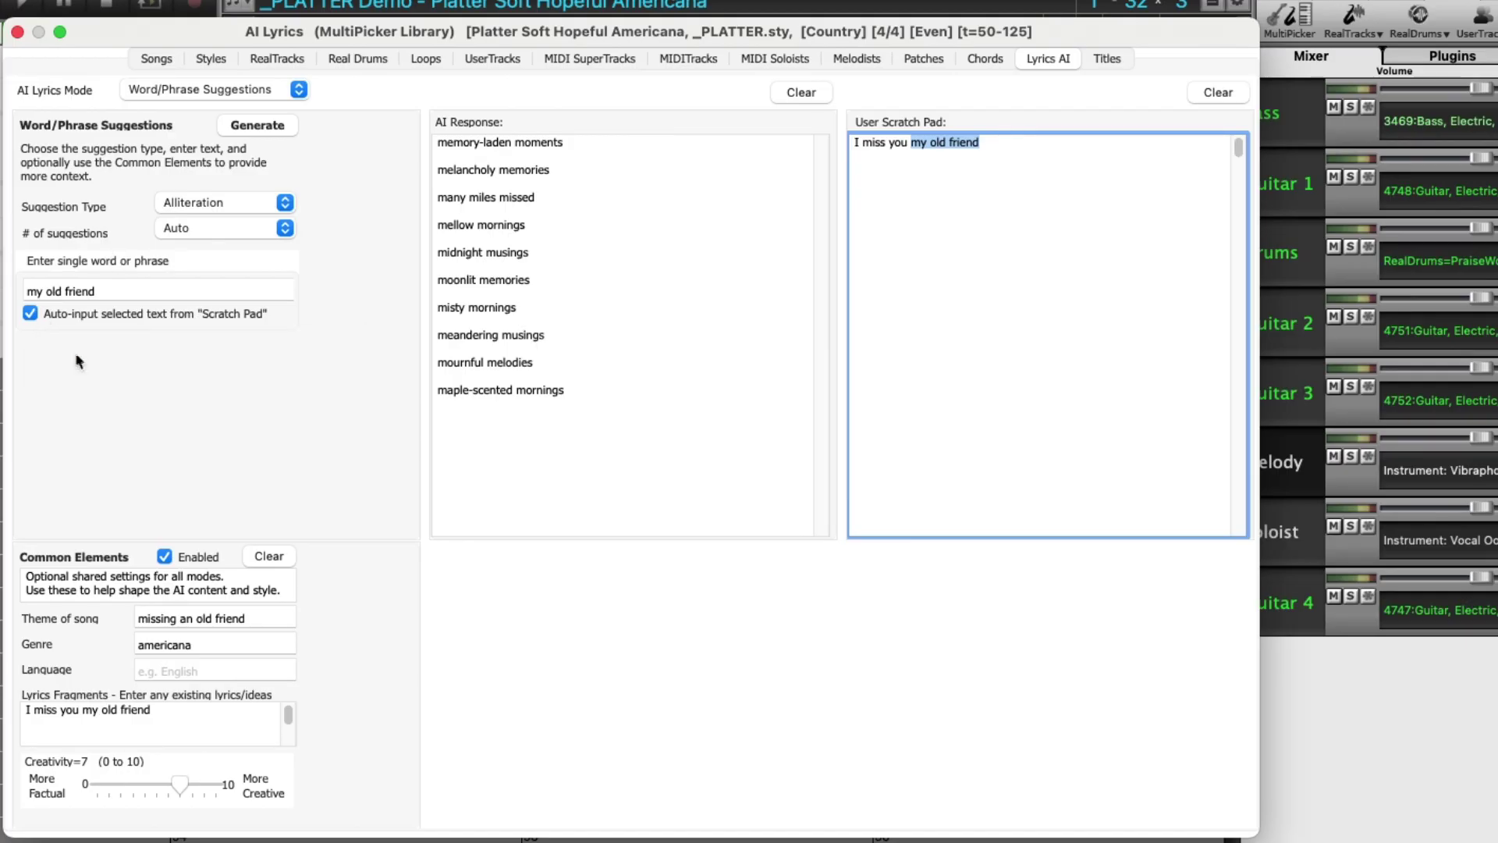
# - Switch to Songwriting Assistant mode and generate verse, chorus and bridge ideas
pyautogui.click(298, 90)
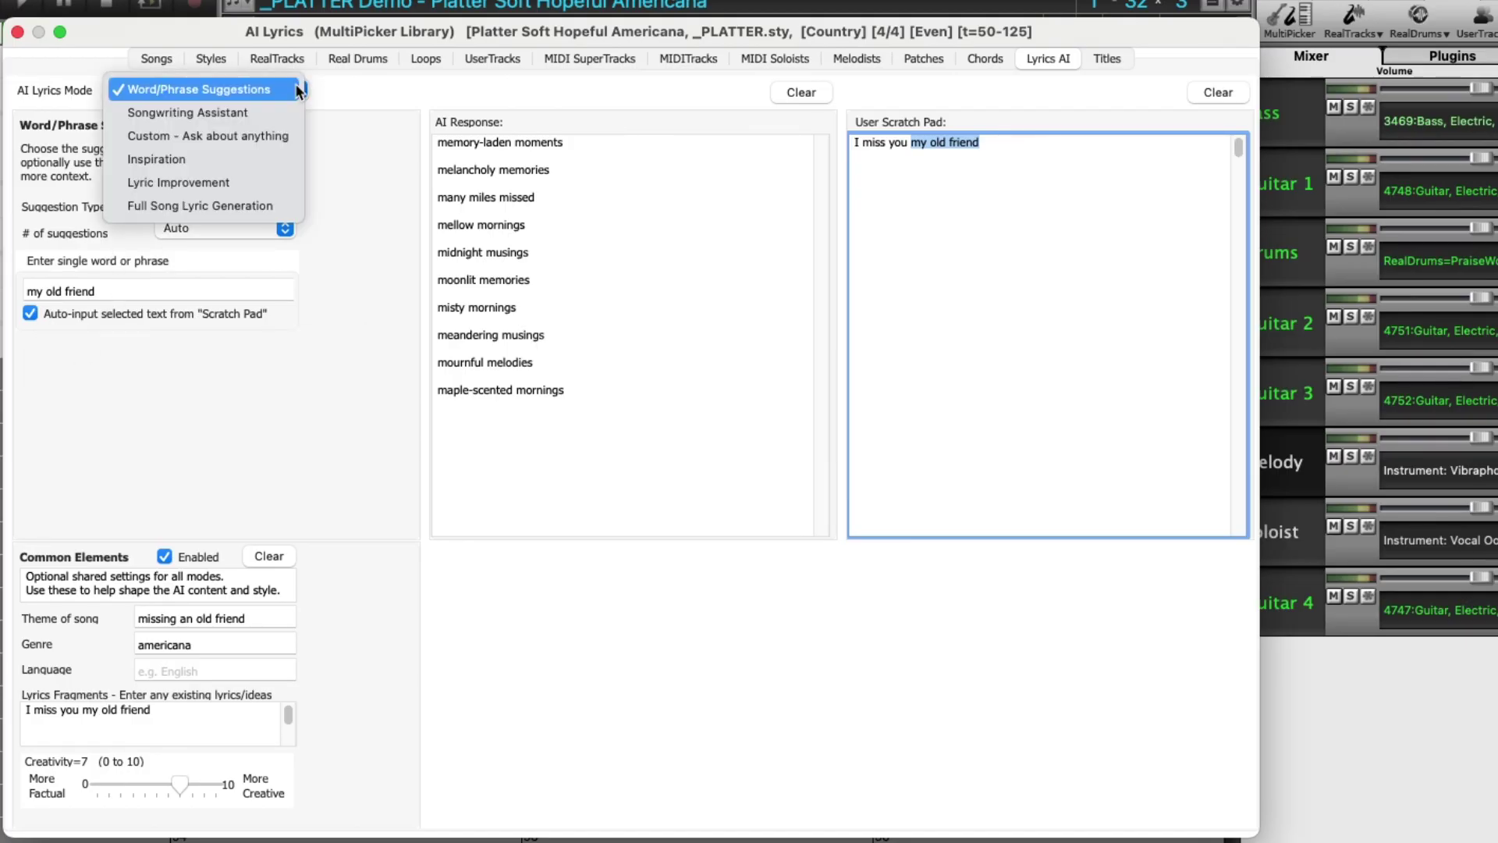
pyautogui.click(222, 113)
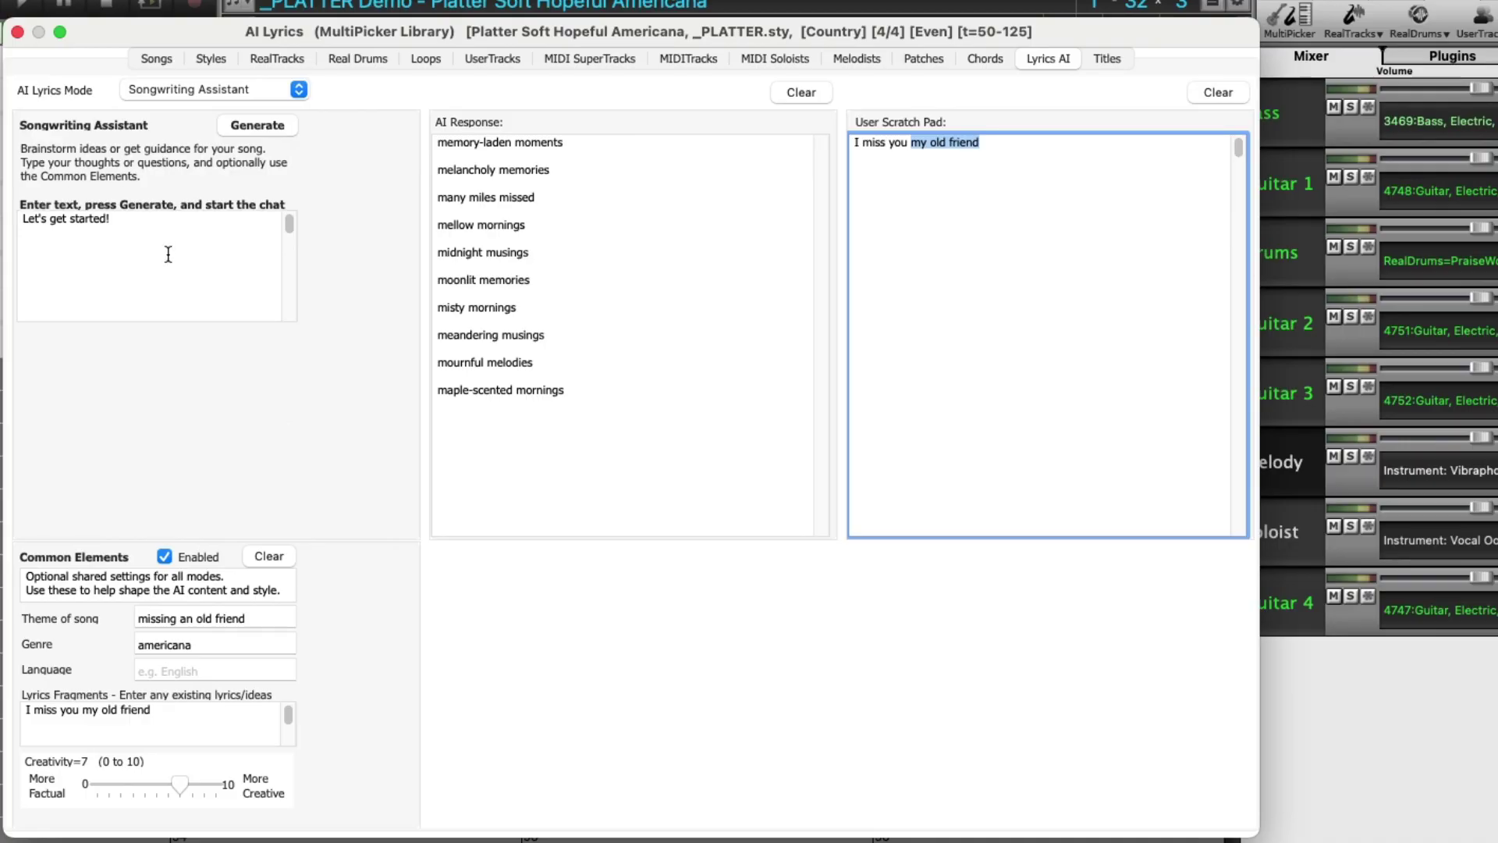
pyautogui.click(275, 127)
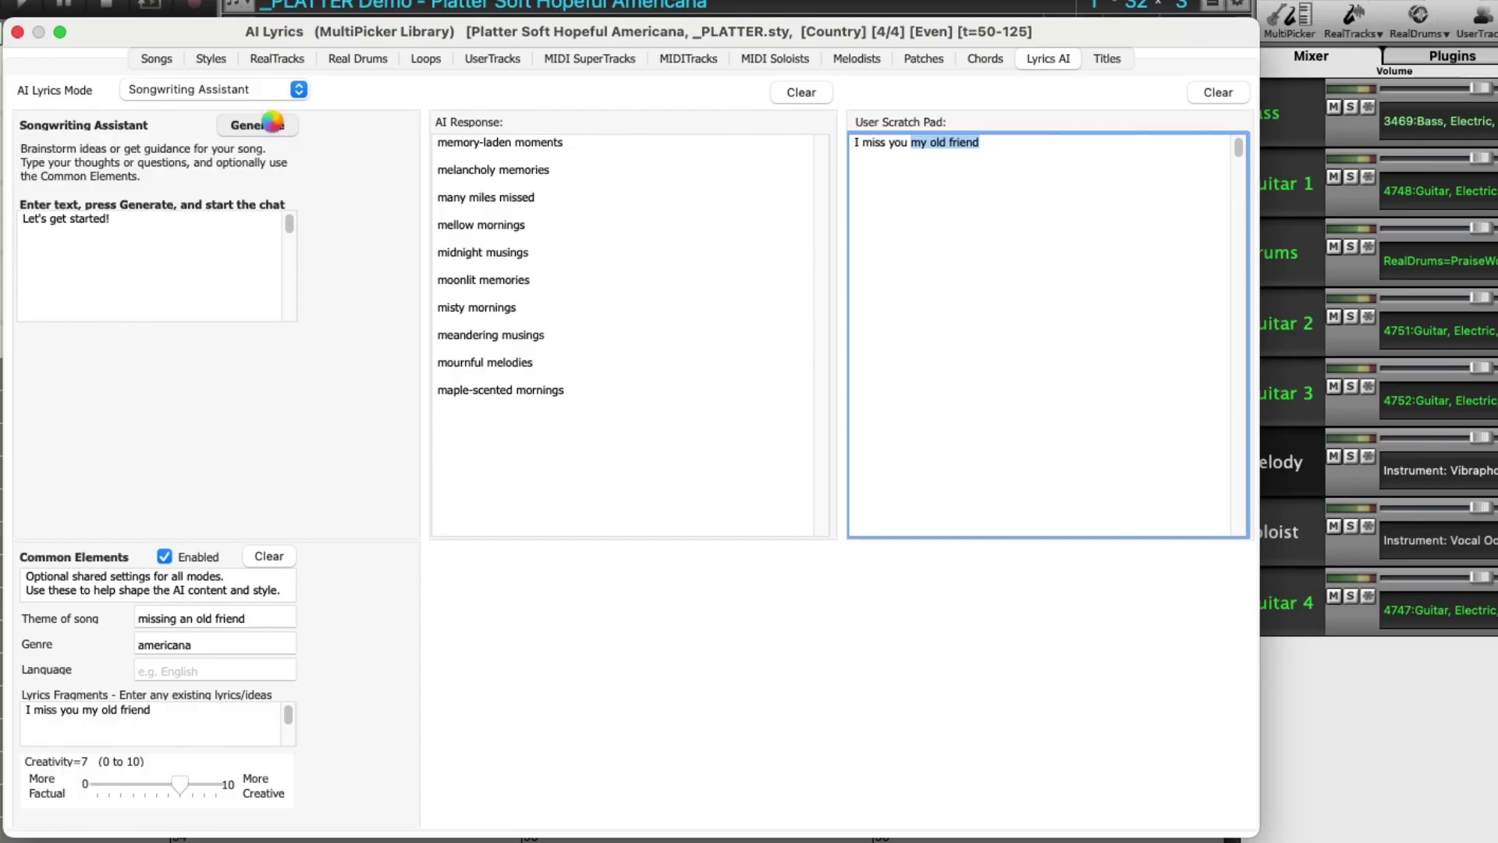
pyautogui.scroll(5, 603, 218)
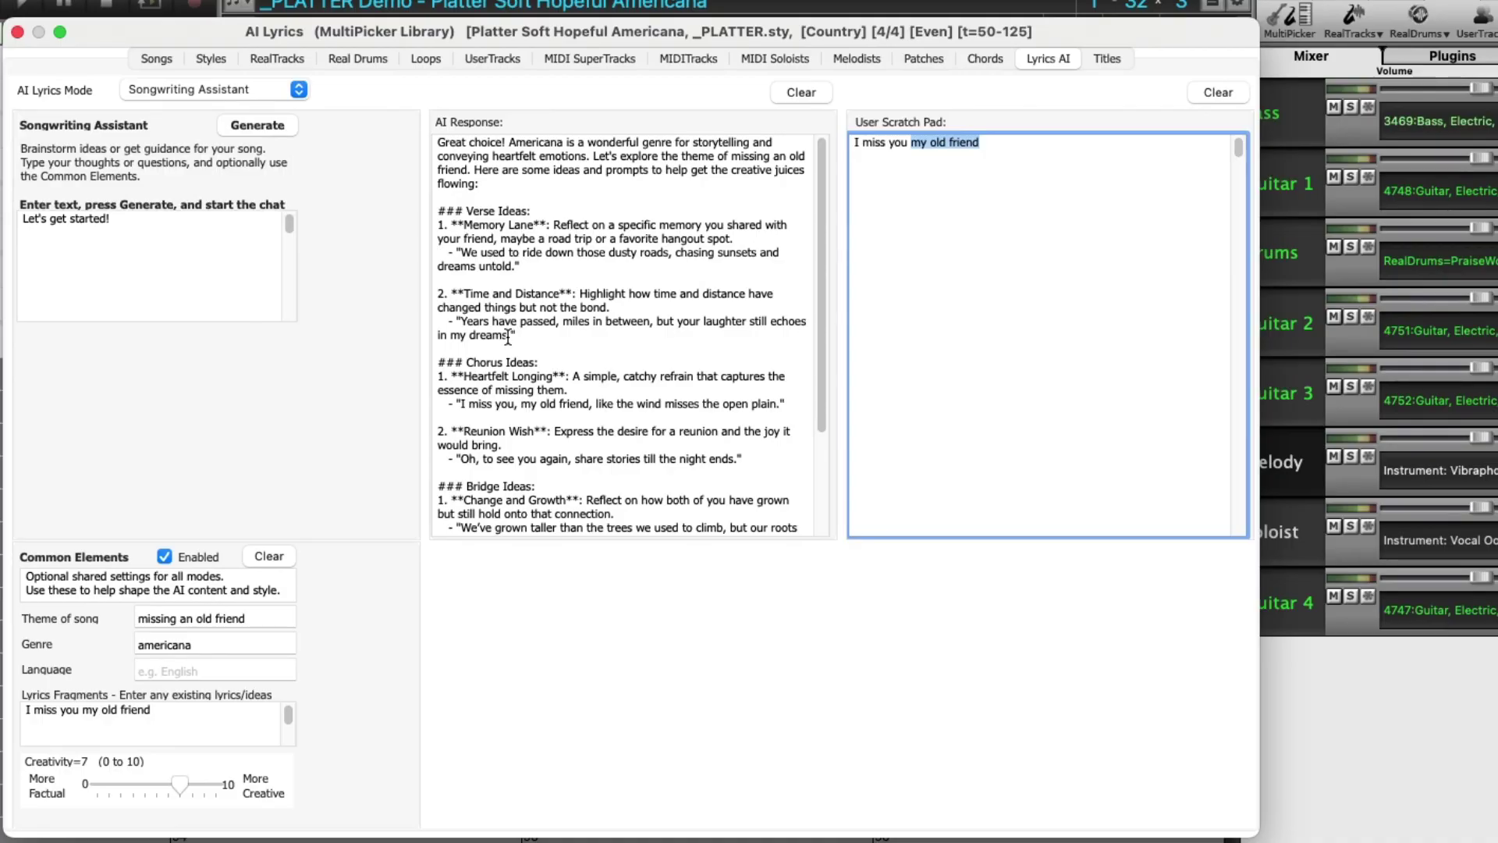
pyautogui.moveTo(508, 336); pyautogui.dragTo(461, 322)
pyautogui.press('super+c')
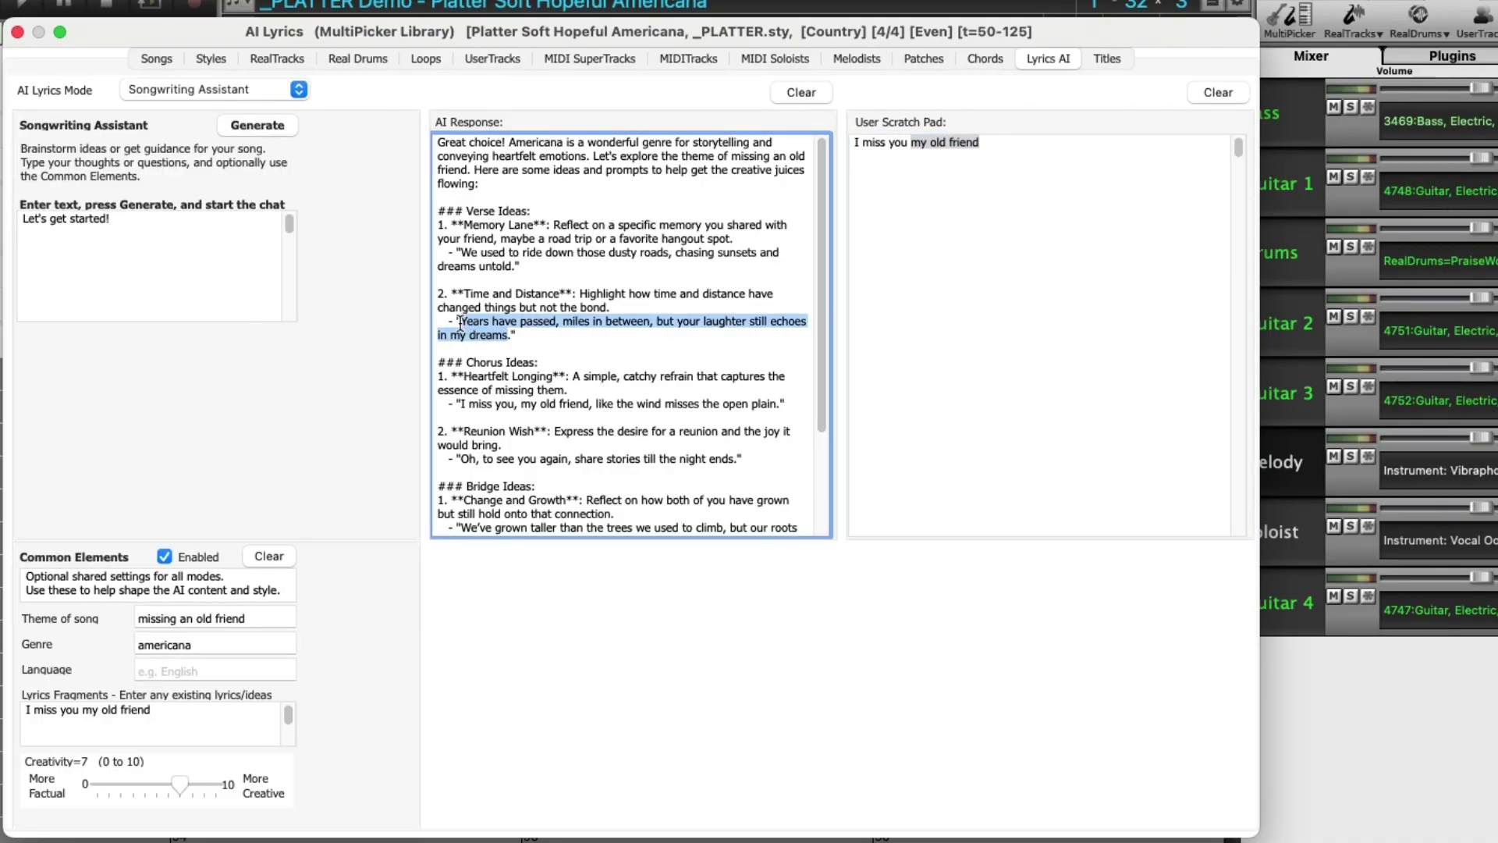
# - Paste 'Years have passed' as the lyric fragment and the time-and-distance idea as the theme
pyautogui.tripleClick(224, 730)
pyautogui.press('super+v')
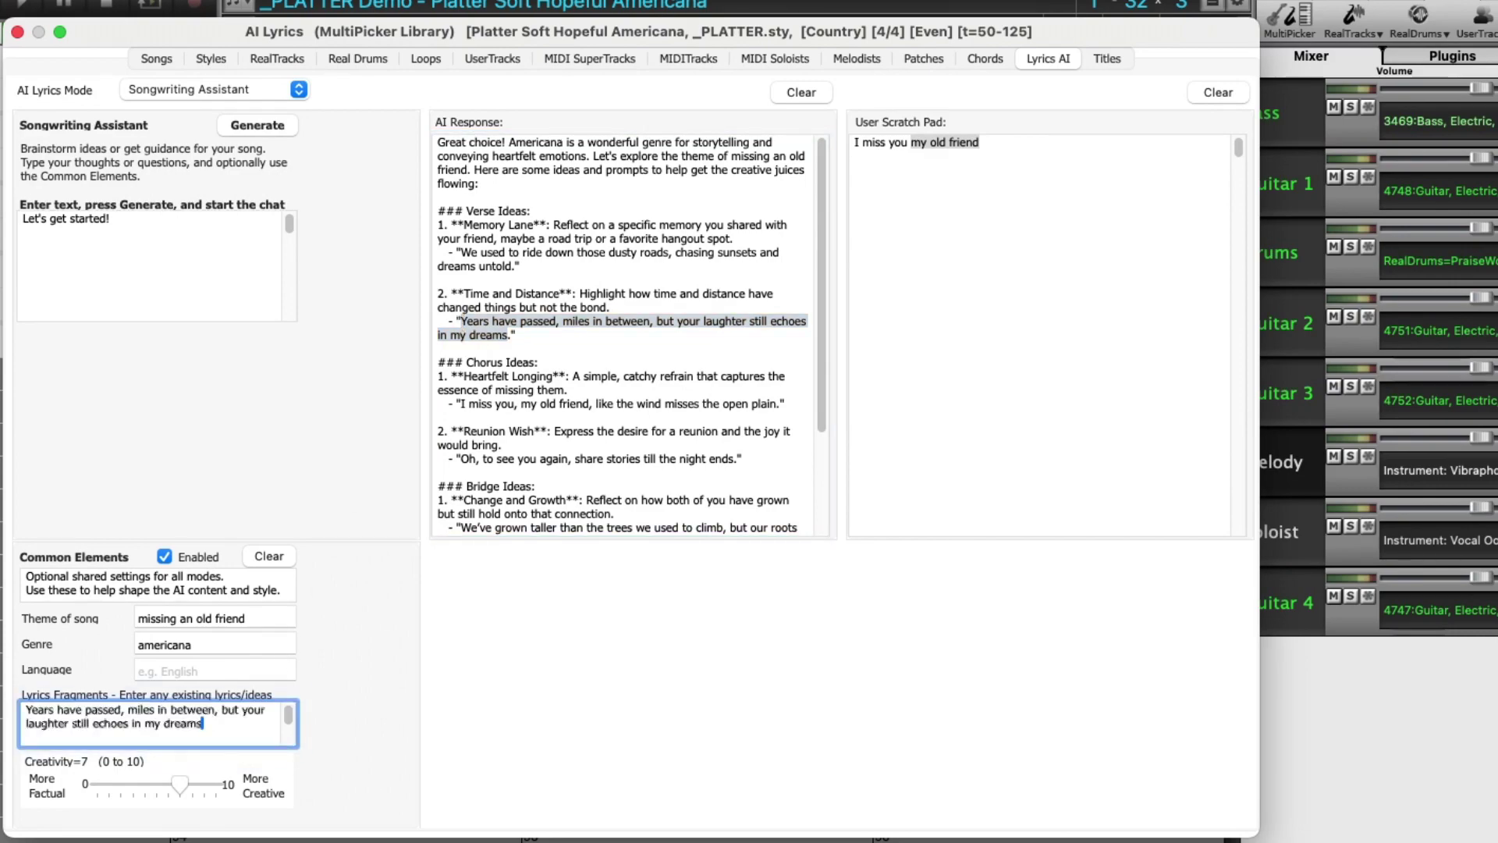
pyautogui.moveTo(654, 295); pyautogui.dragTo(606, 309)
pyautogui.press('super+c')
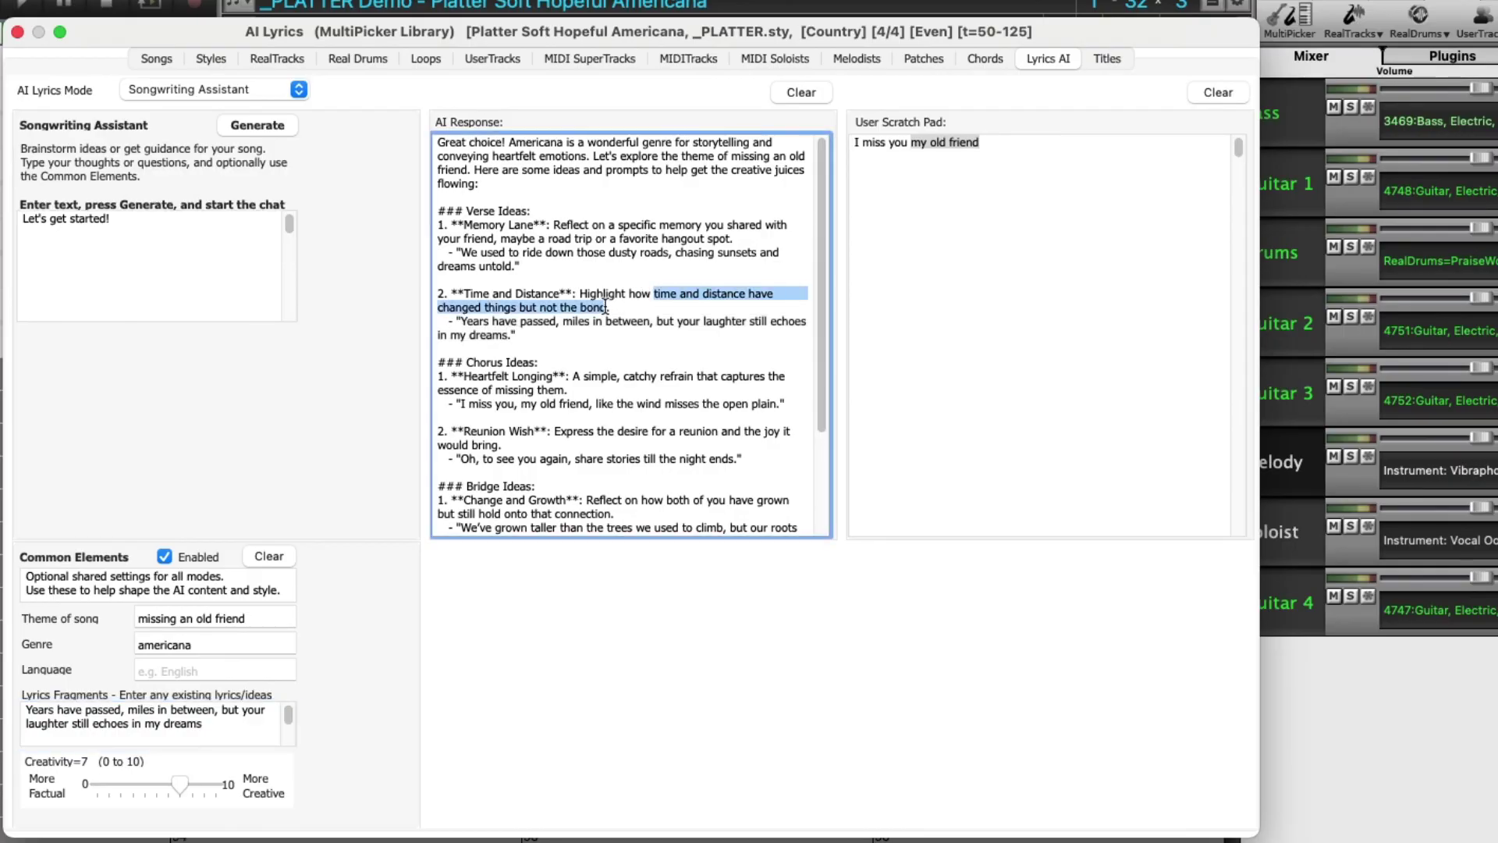
pyautogui.click(251, 618)
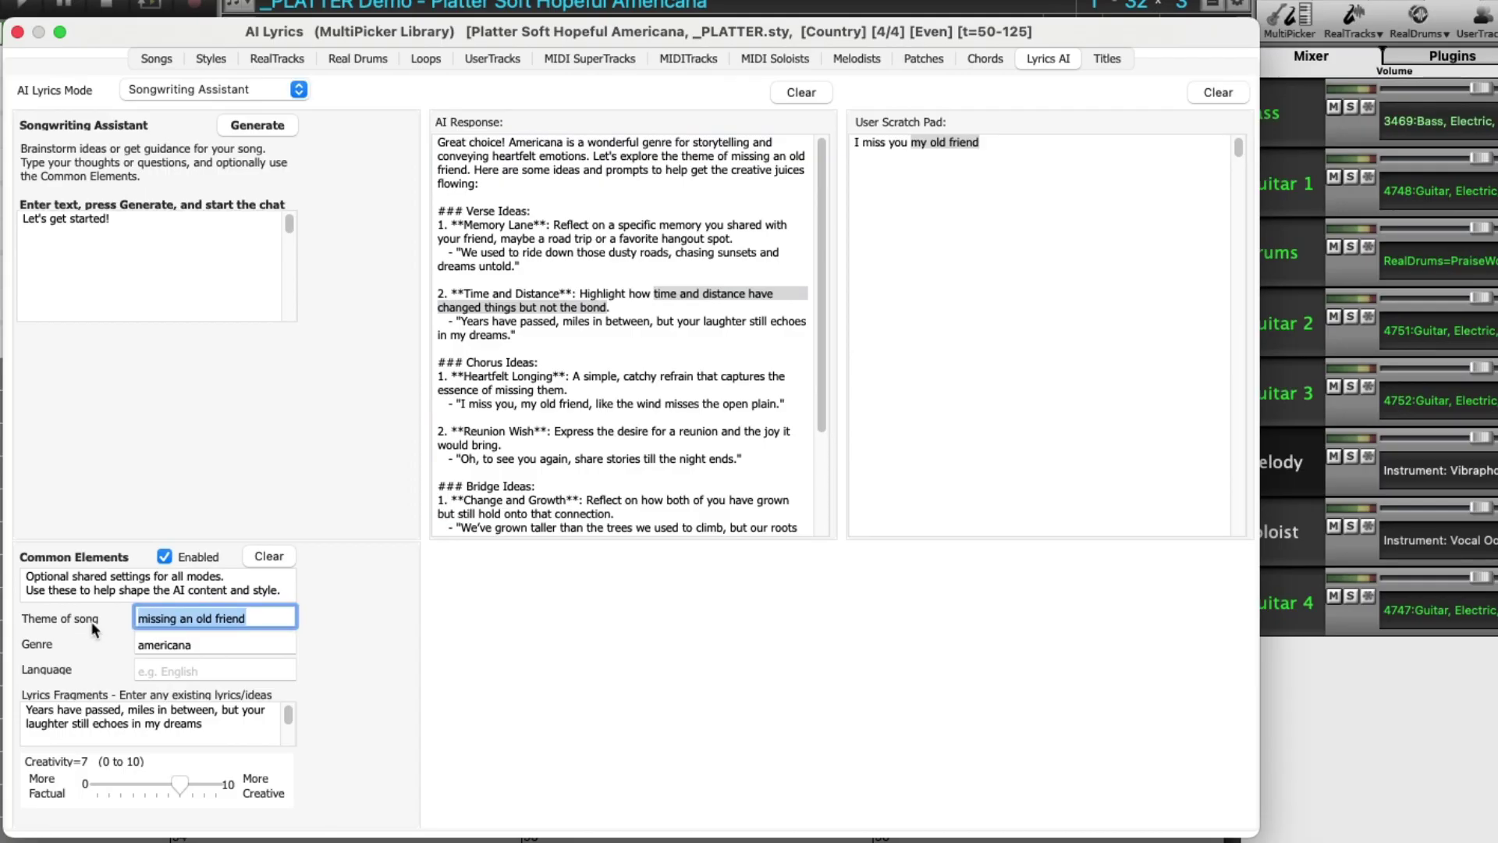
pyautogui.press('super+v')
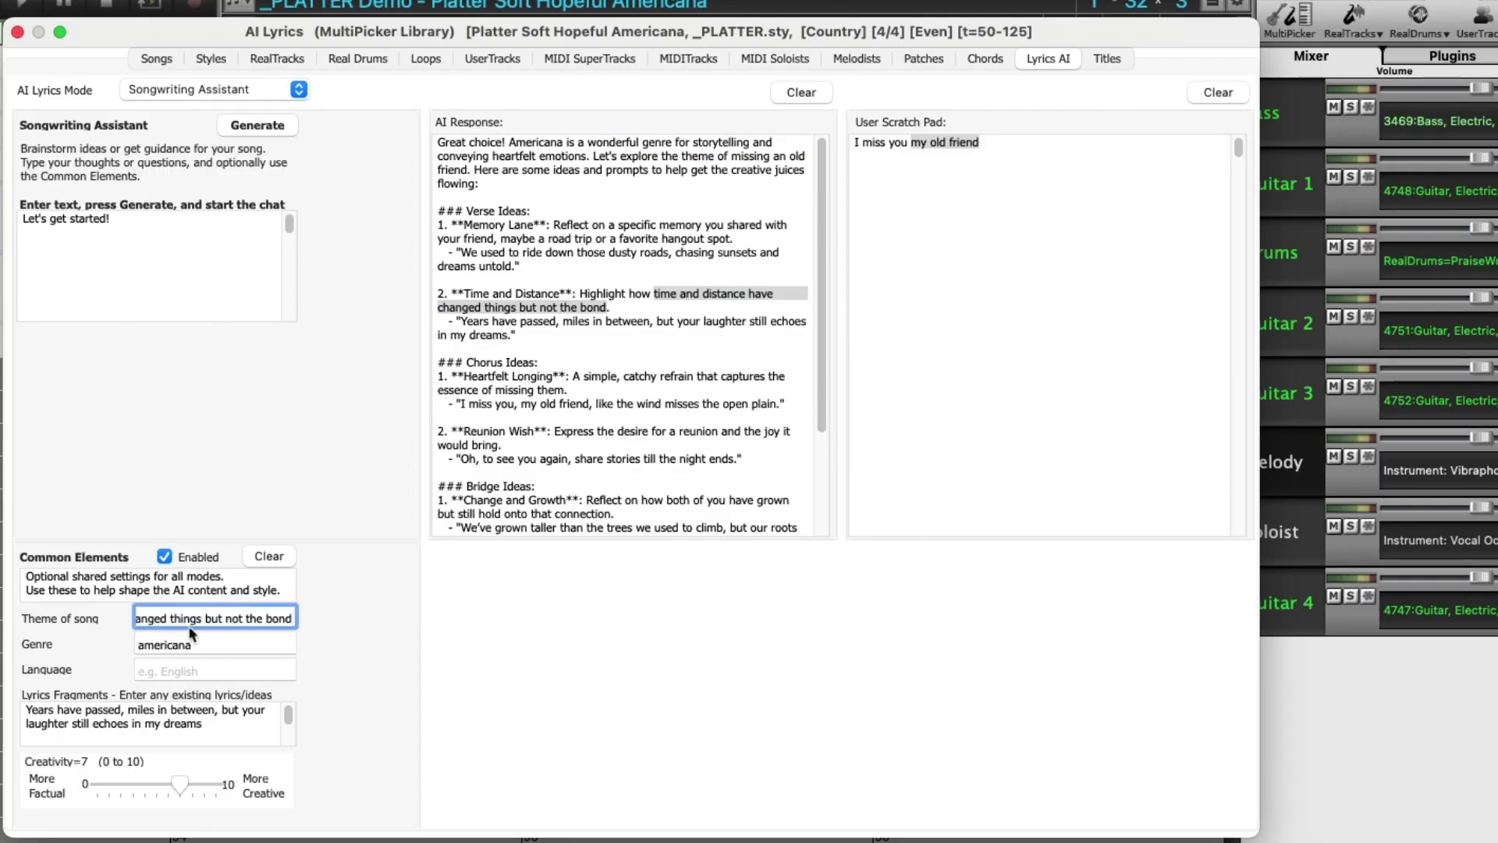
# - Replace the User Scratch Pad text with the lyric fragment line
pyautogui.click(223, 724)
pyautogui.press('super+a')
pyautogui.press('super+c')
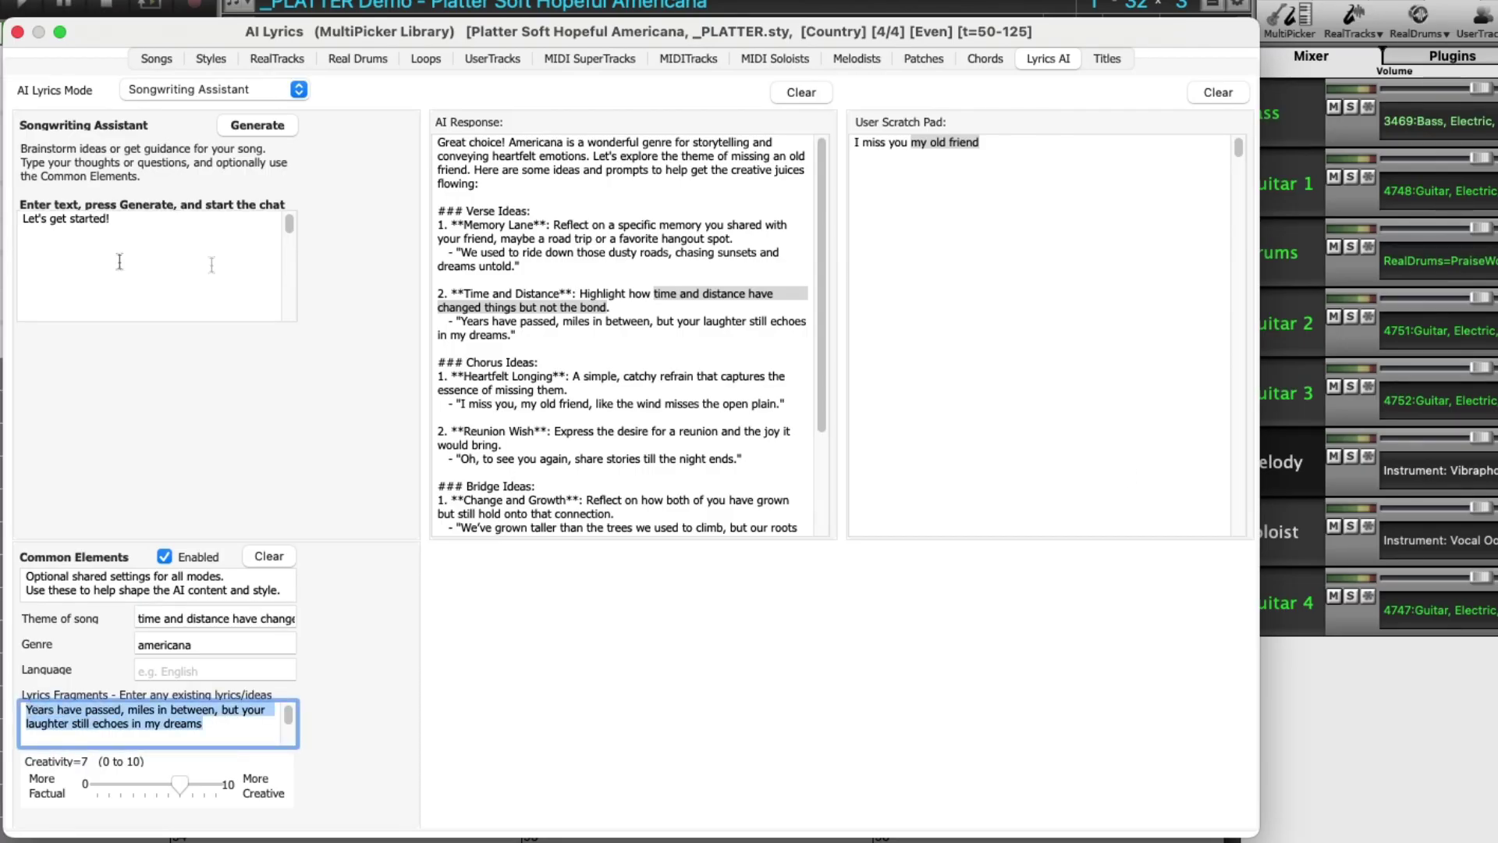
pyautogui.click(1053, 155)
pyautogui.press('super+a')
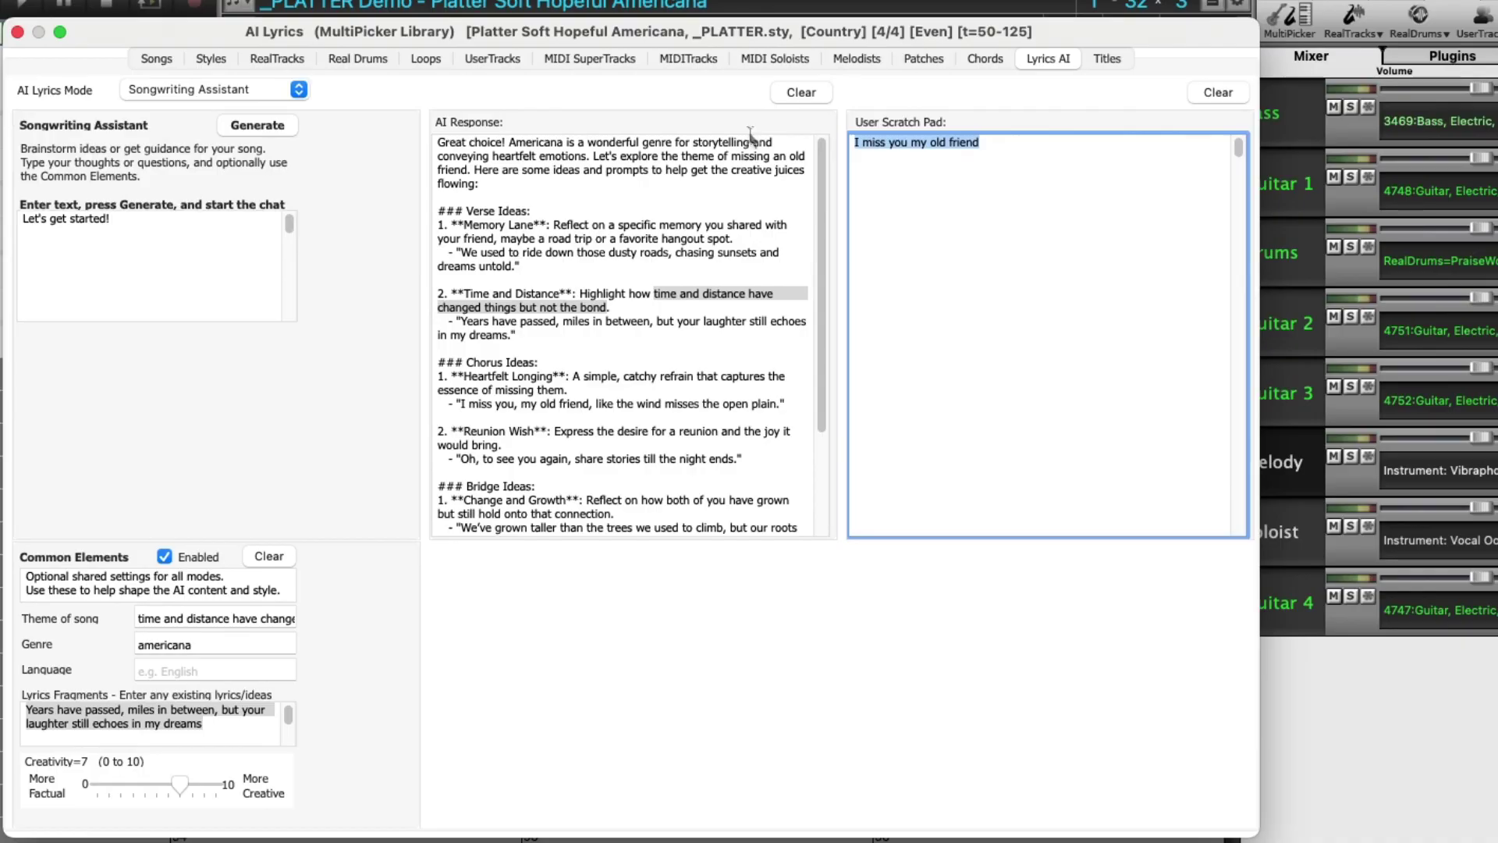
pyautogui.press('super+v')
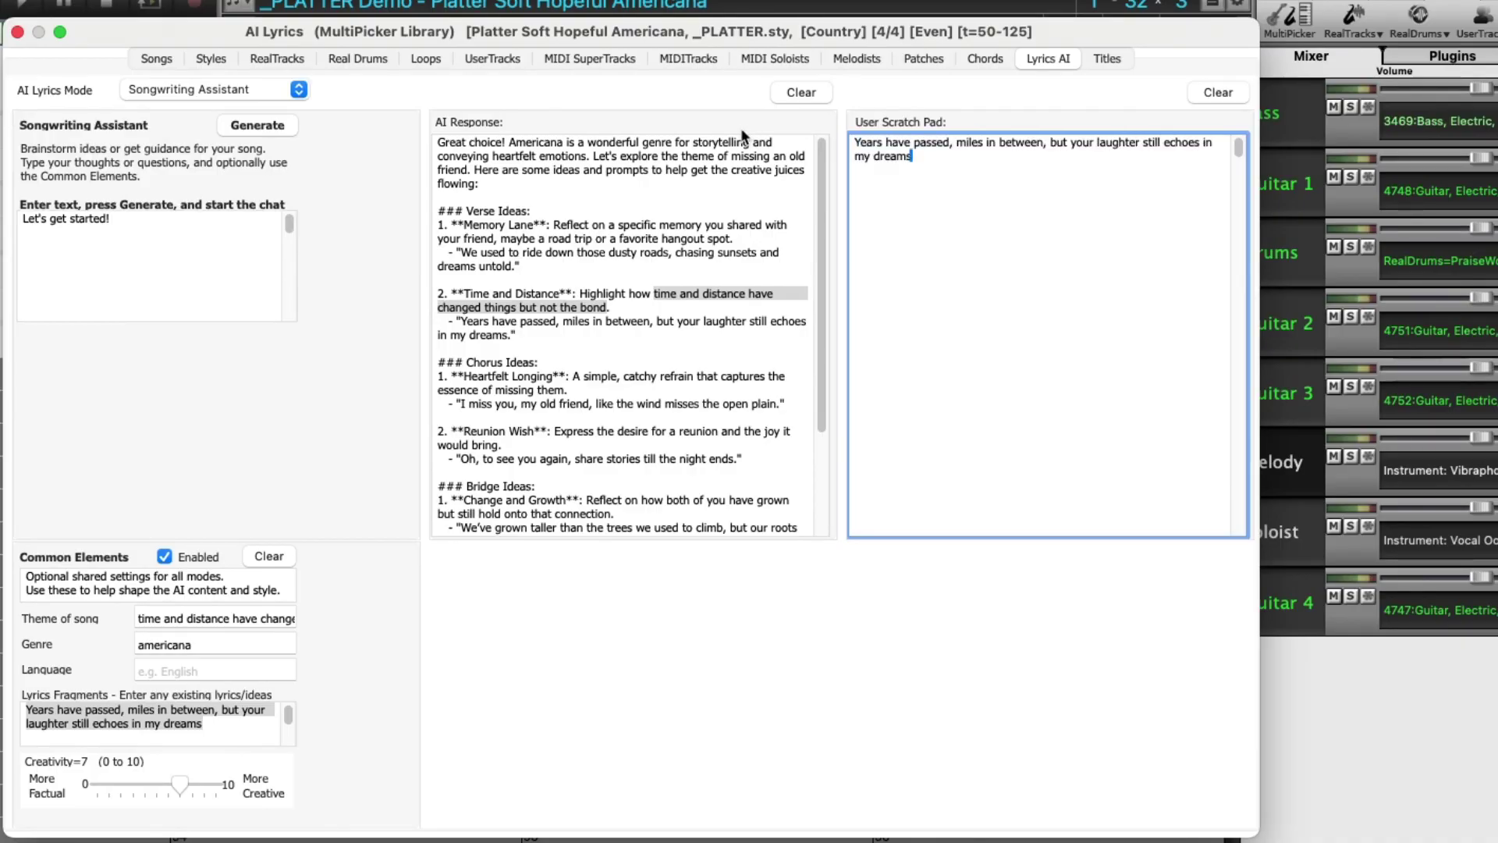
# - Preview Custom mode, then Inspiration mode with Themes and Titles suggestion types
pyautogui.click(298, 91)
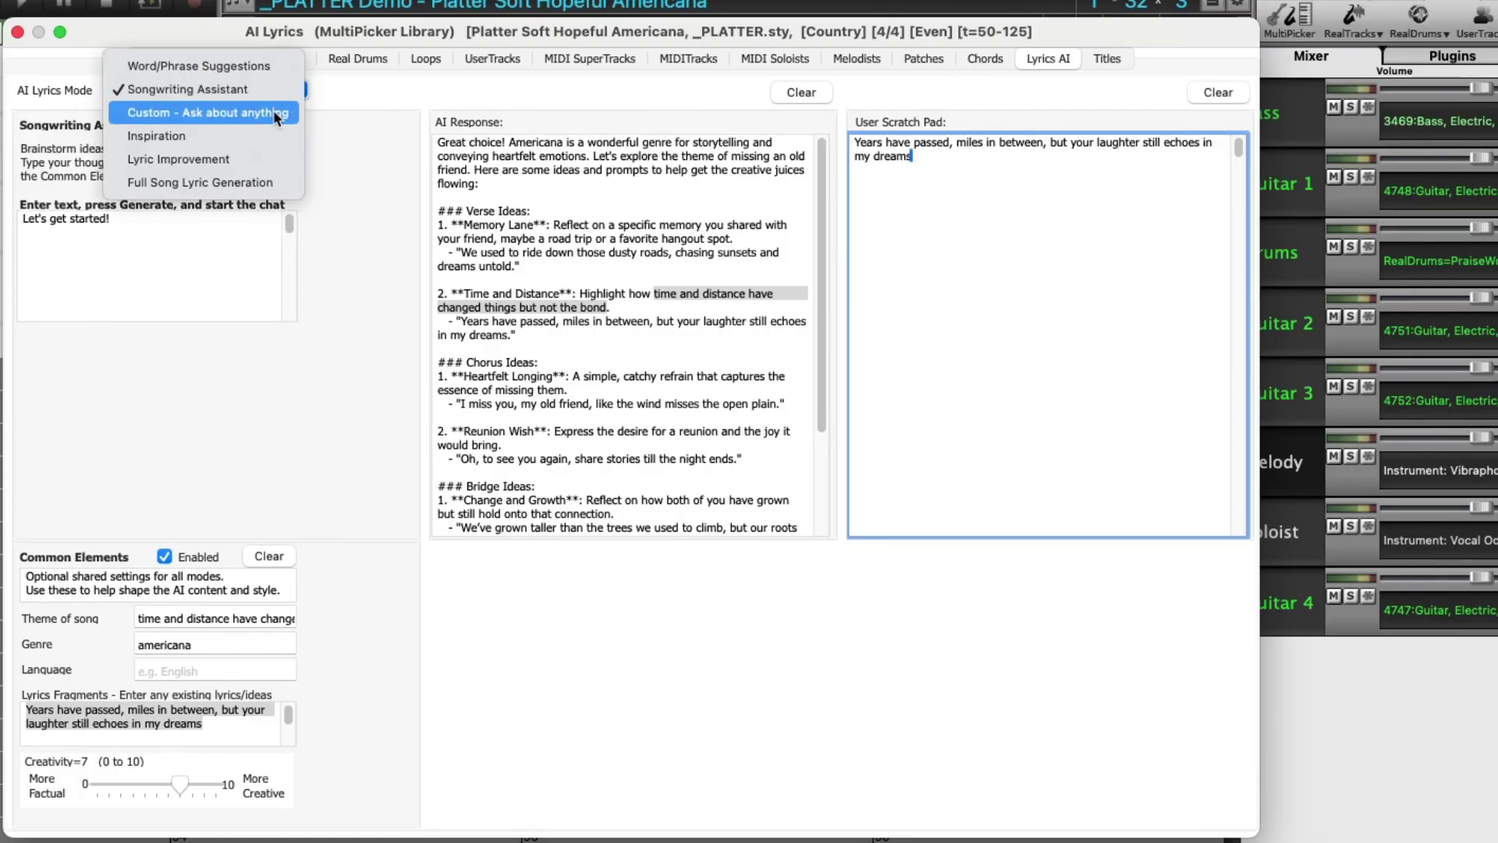
pyautogui.click(273, 110)
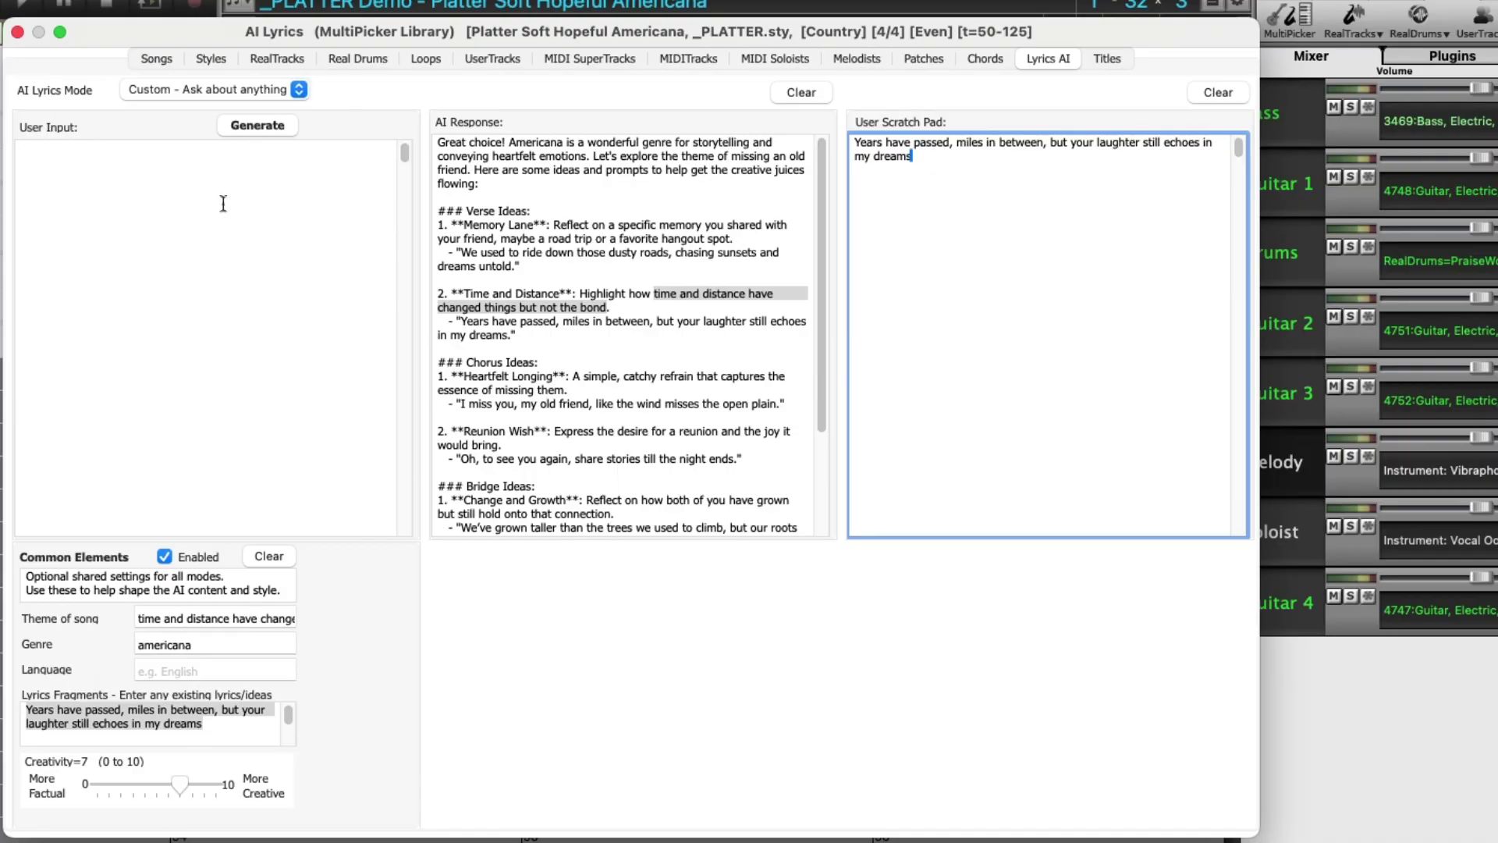
pyautogui.click(299, 89)
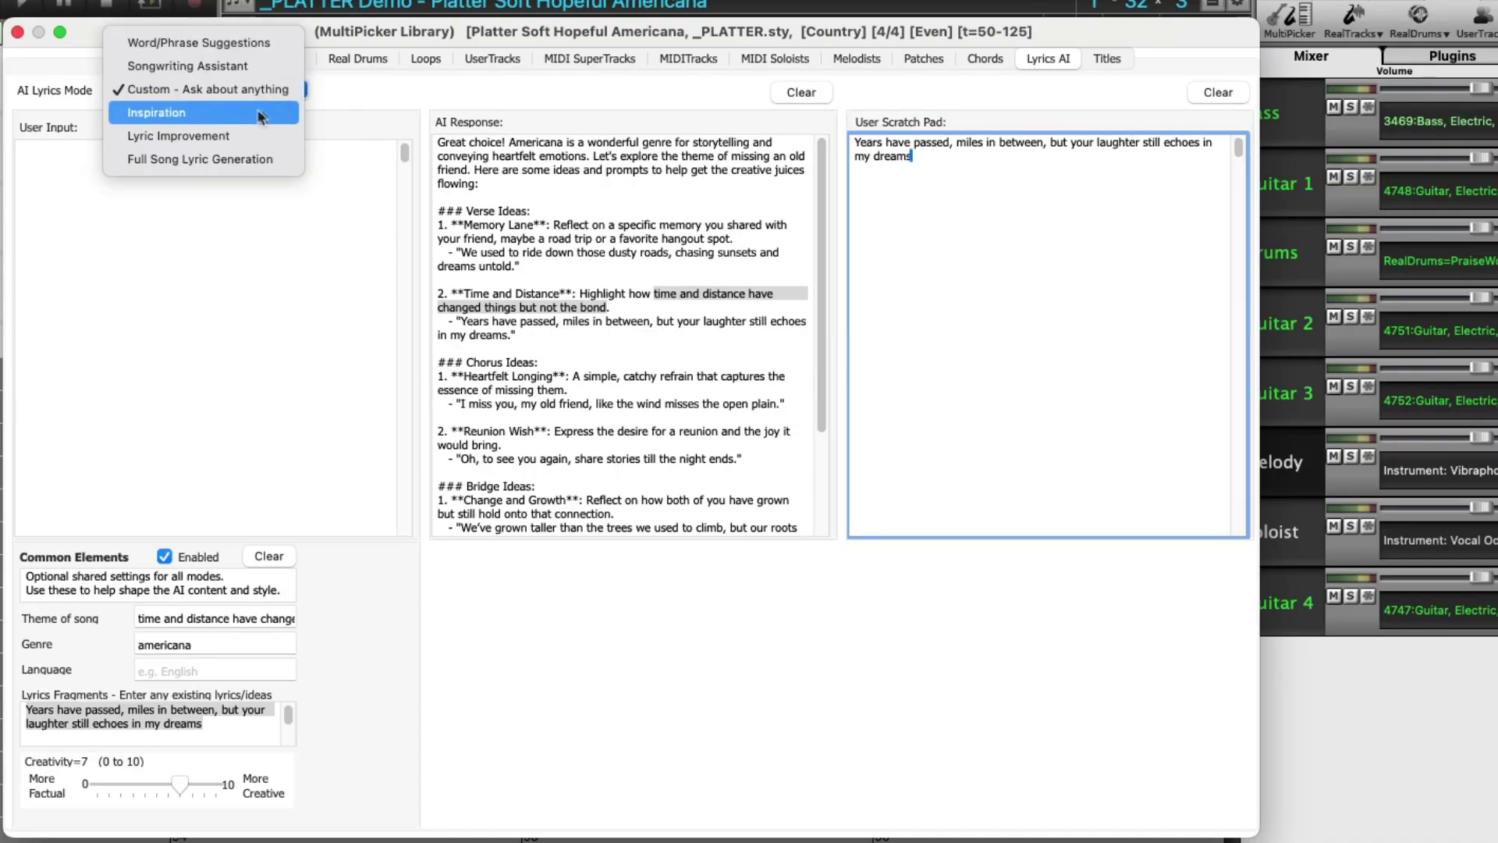
pyautogui.click(227, 111)
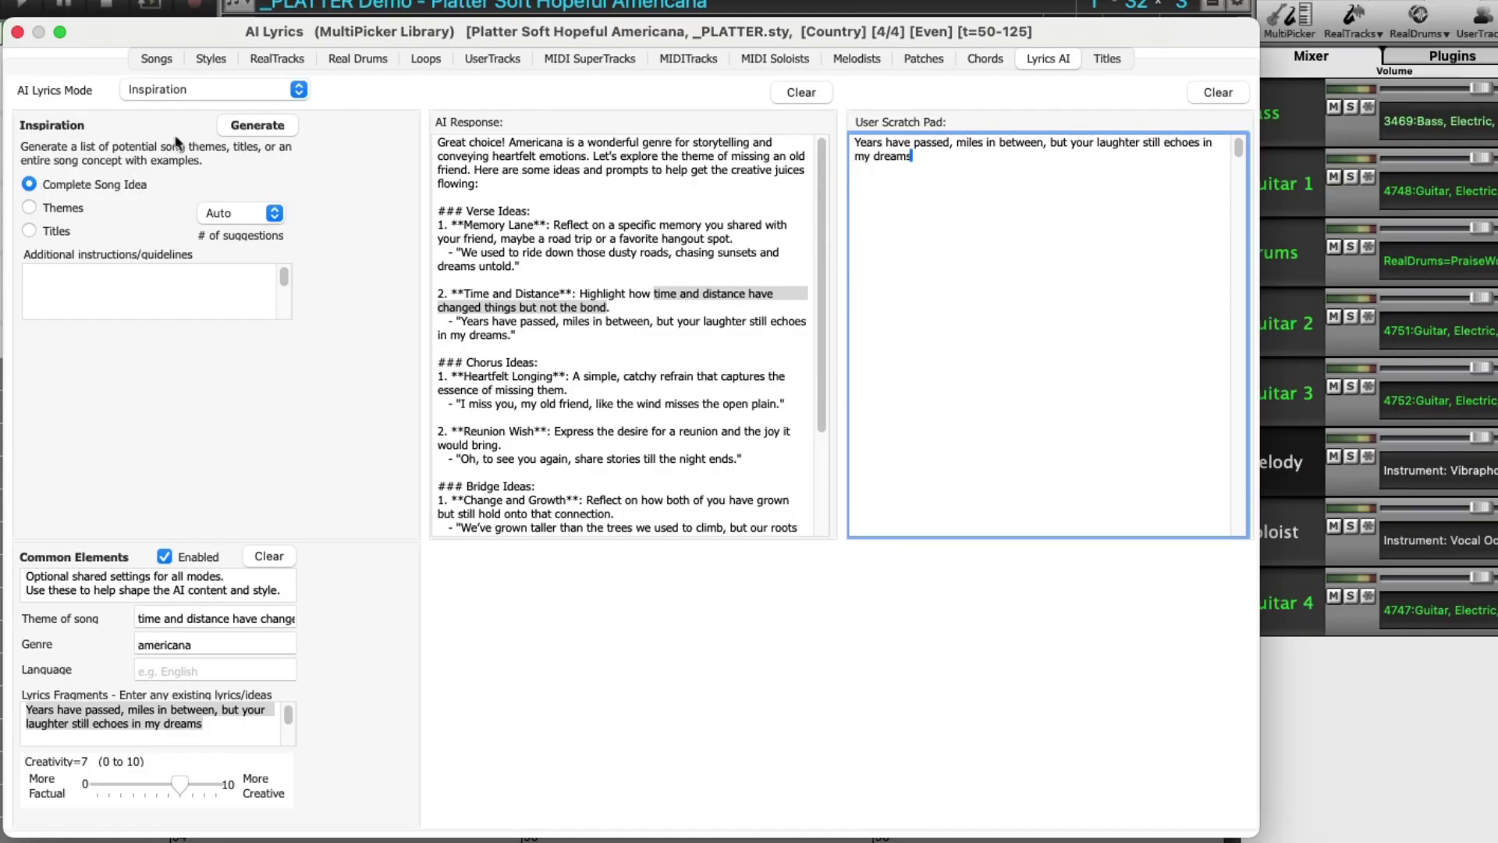
pyautogui.click(78, 209)
pyautogui.click(63, 229)
# - Try a Lyric Improvement option, then settle on Full Song Lyric Generation mode
pyautogui.click(206, 88)
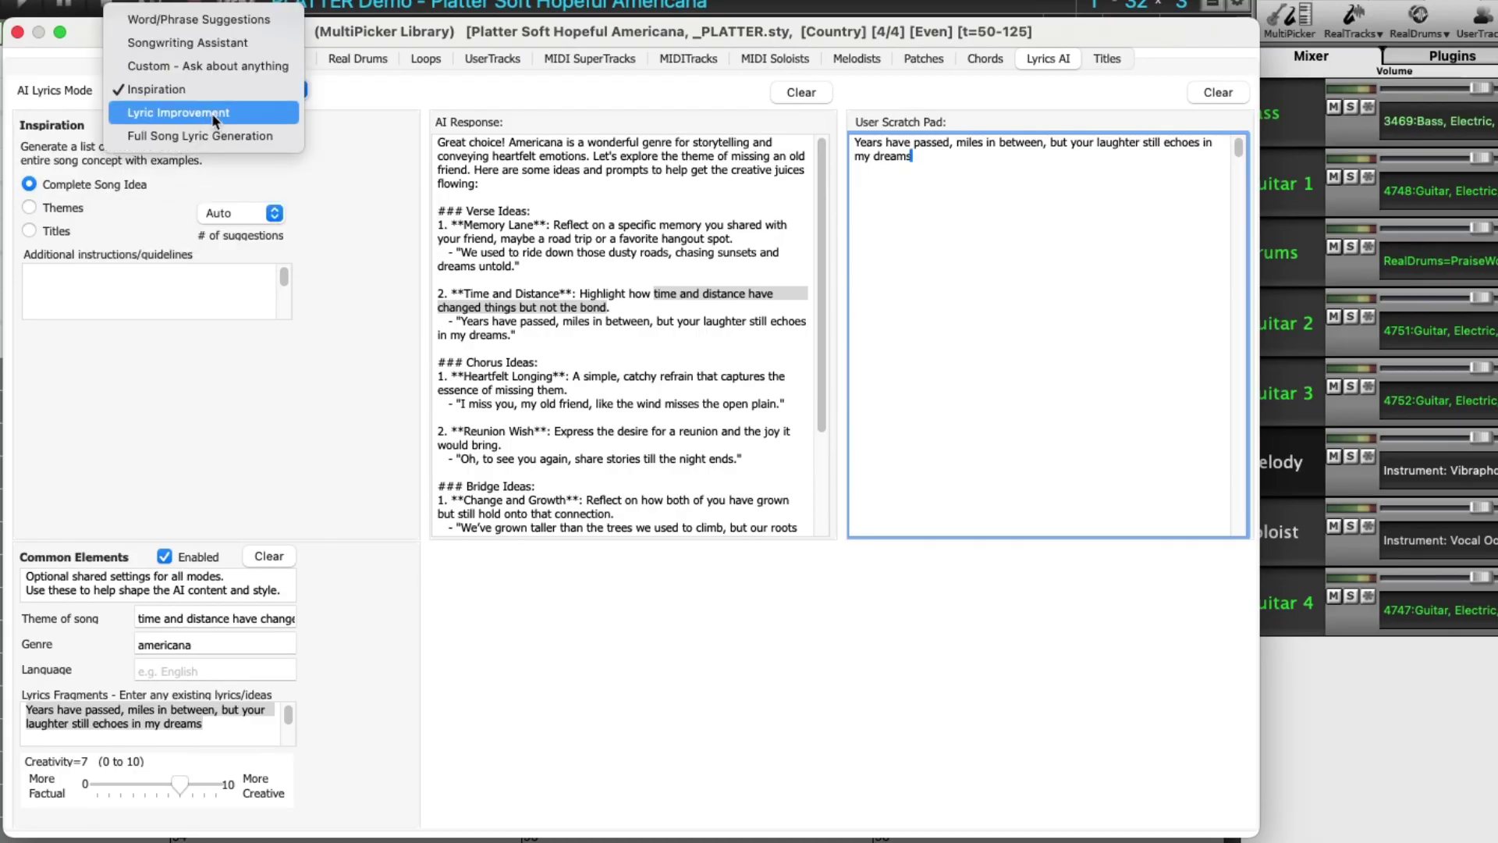
pyautogui.click(212, 114)
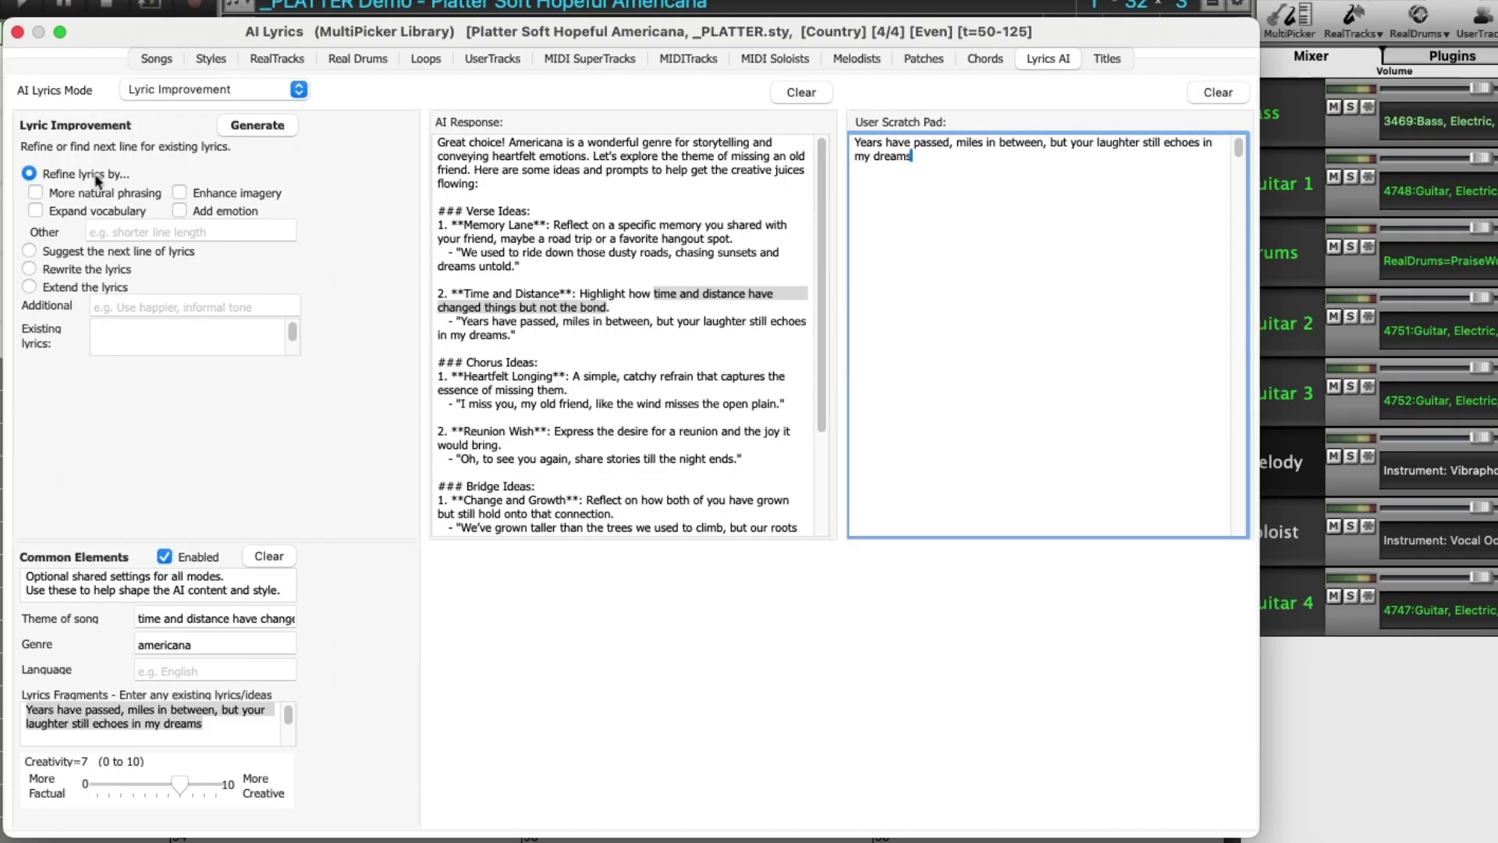
pyautogui.click(72, 270)
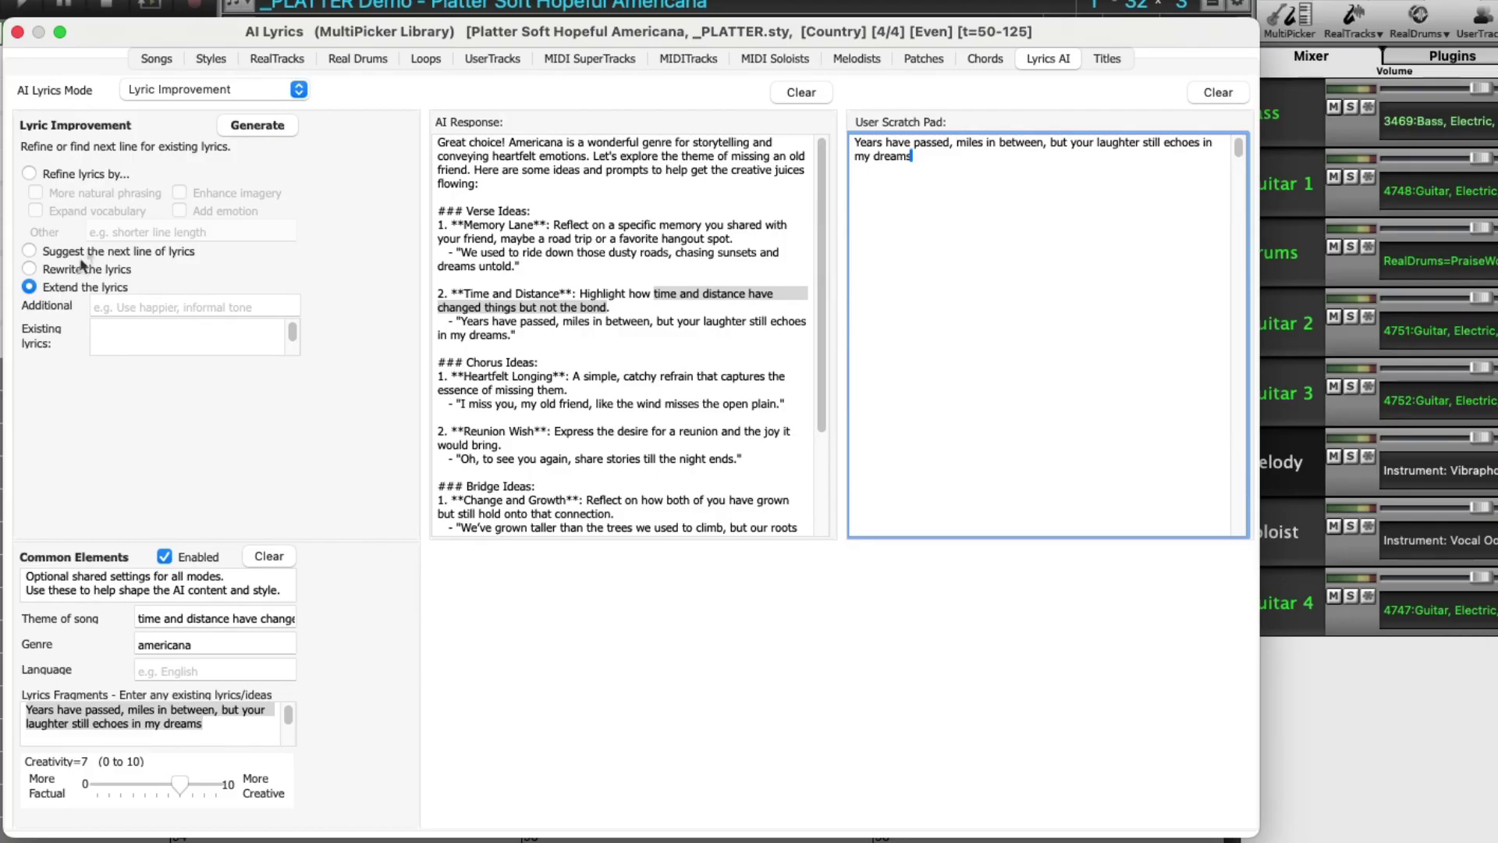
pyautogui.click(211, 92)
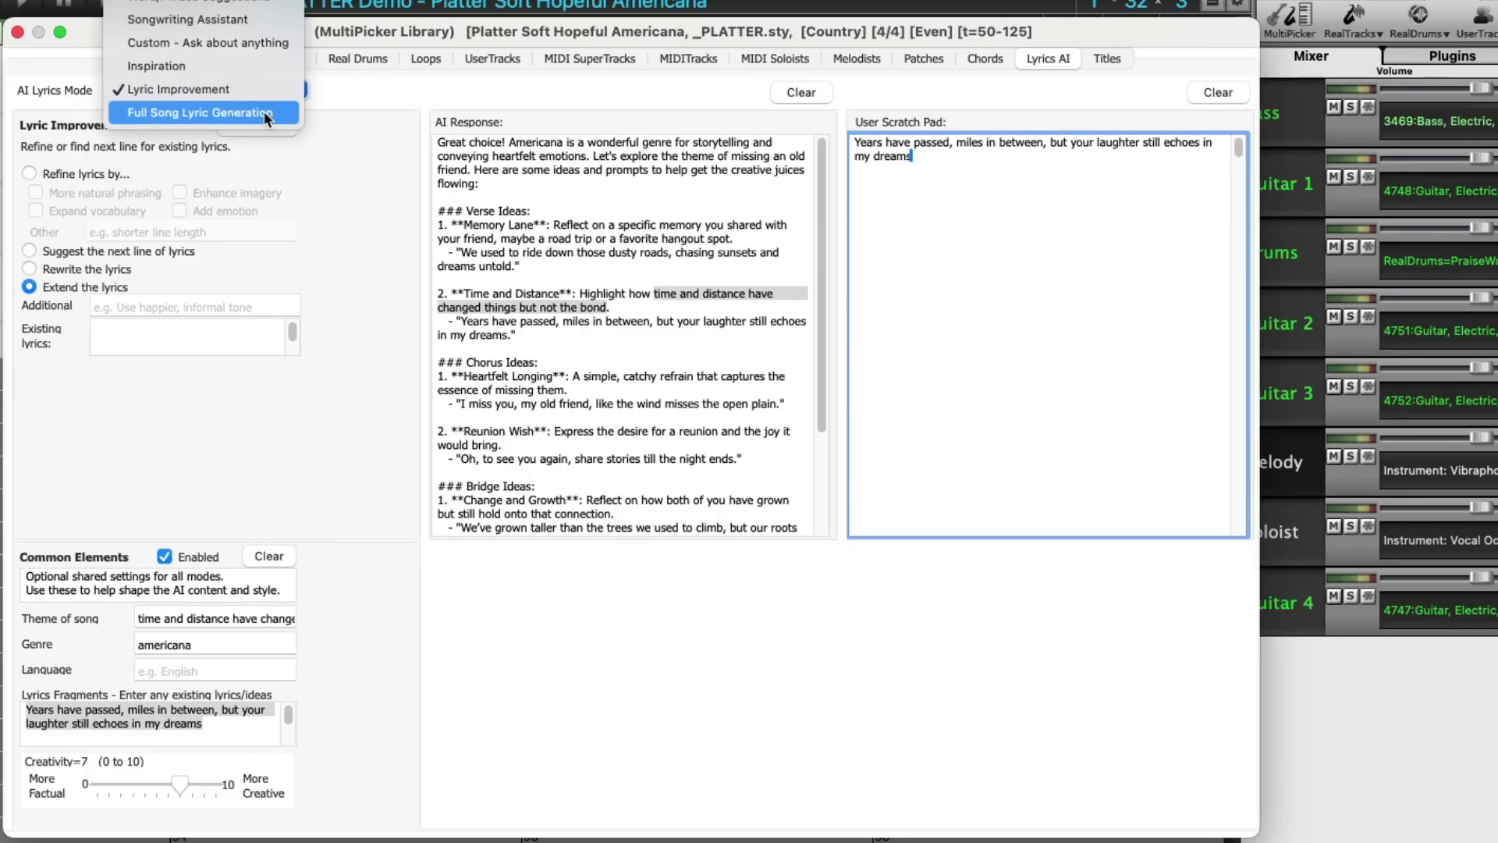
pyautogui.click(269, 114)
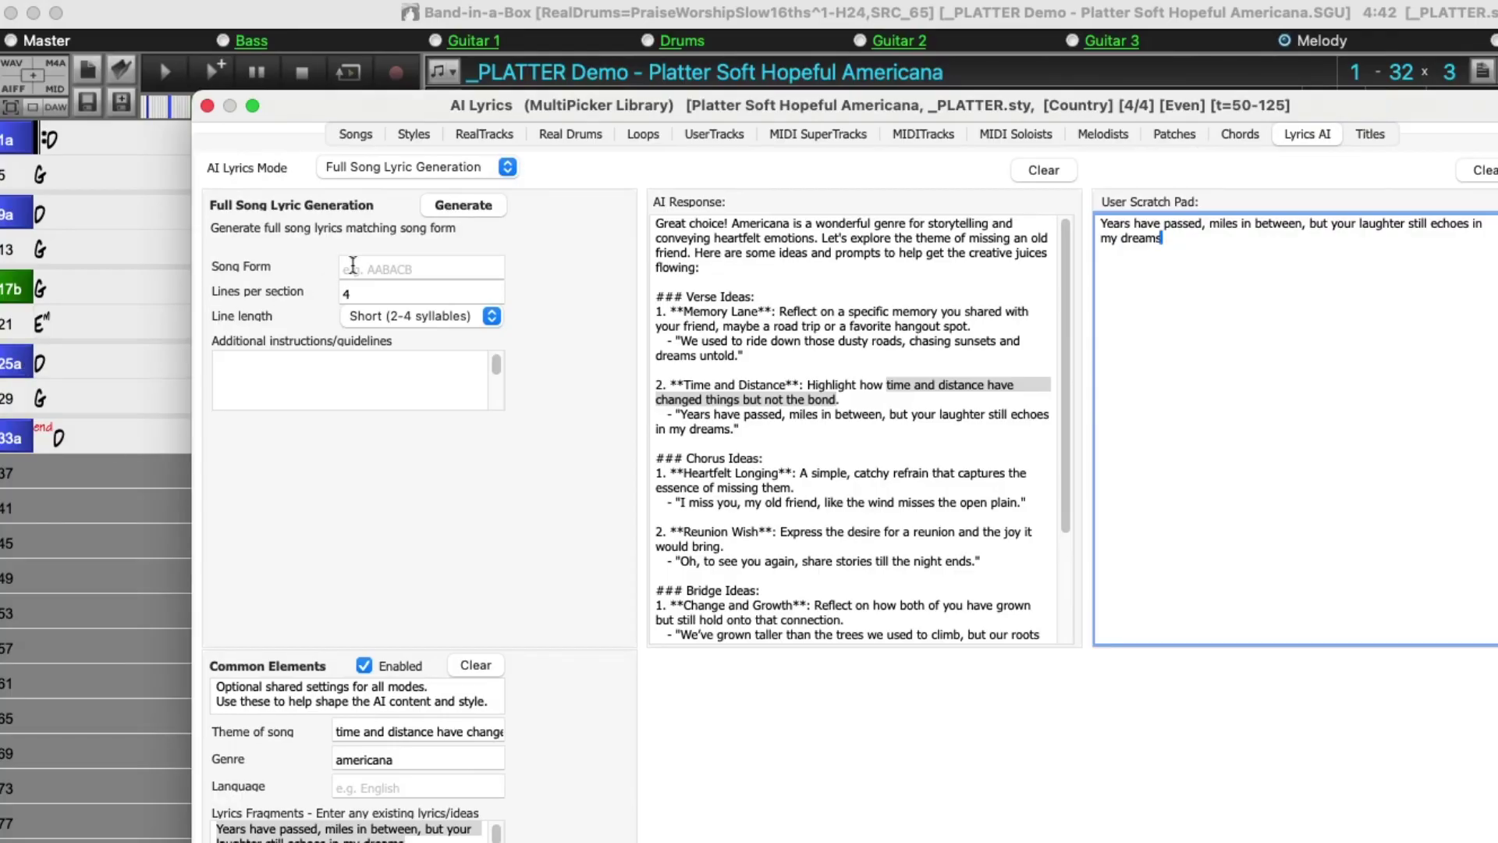
# - Enter AABA as the Song Form
pyautogui.click(355, 266)
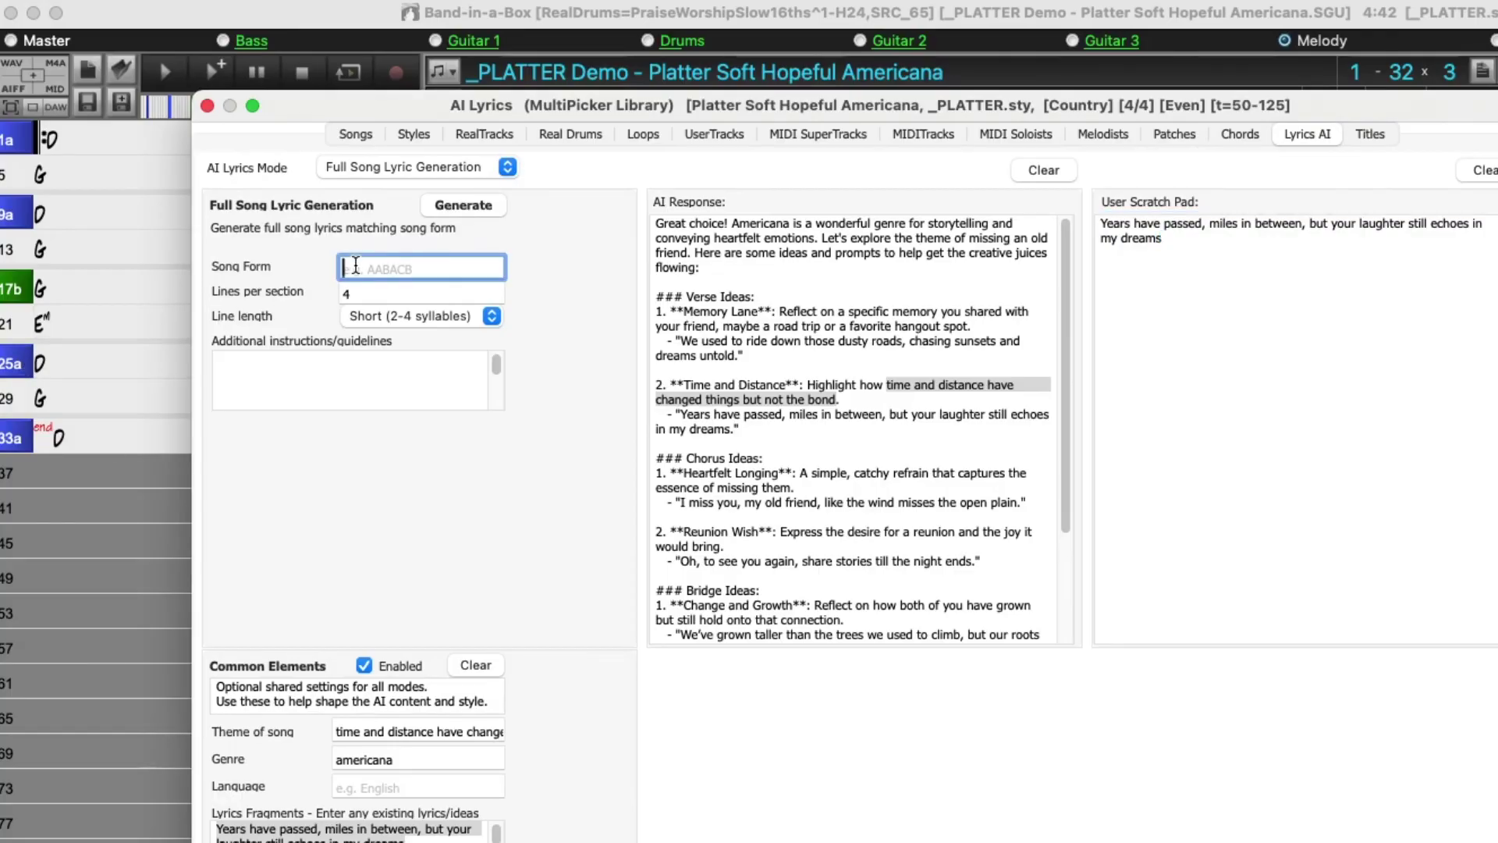
pyautogui.write('AABA')
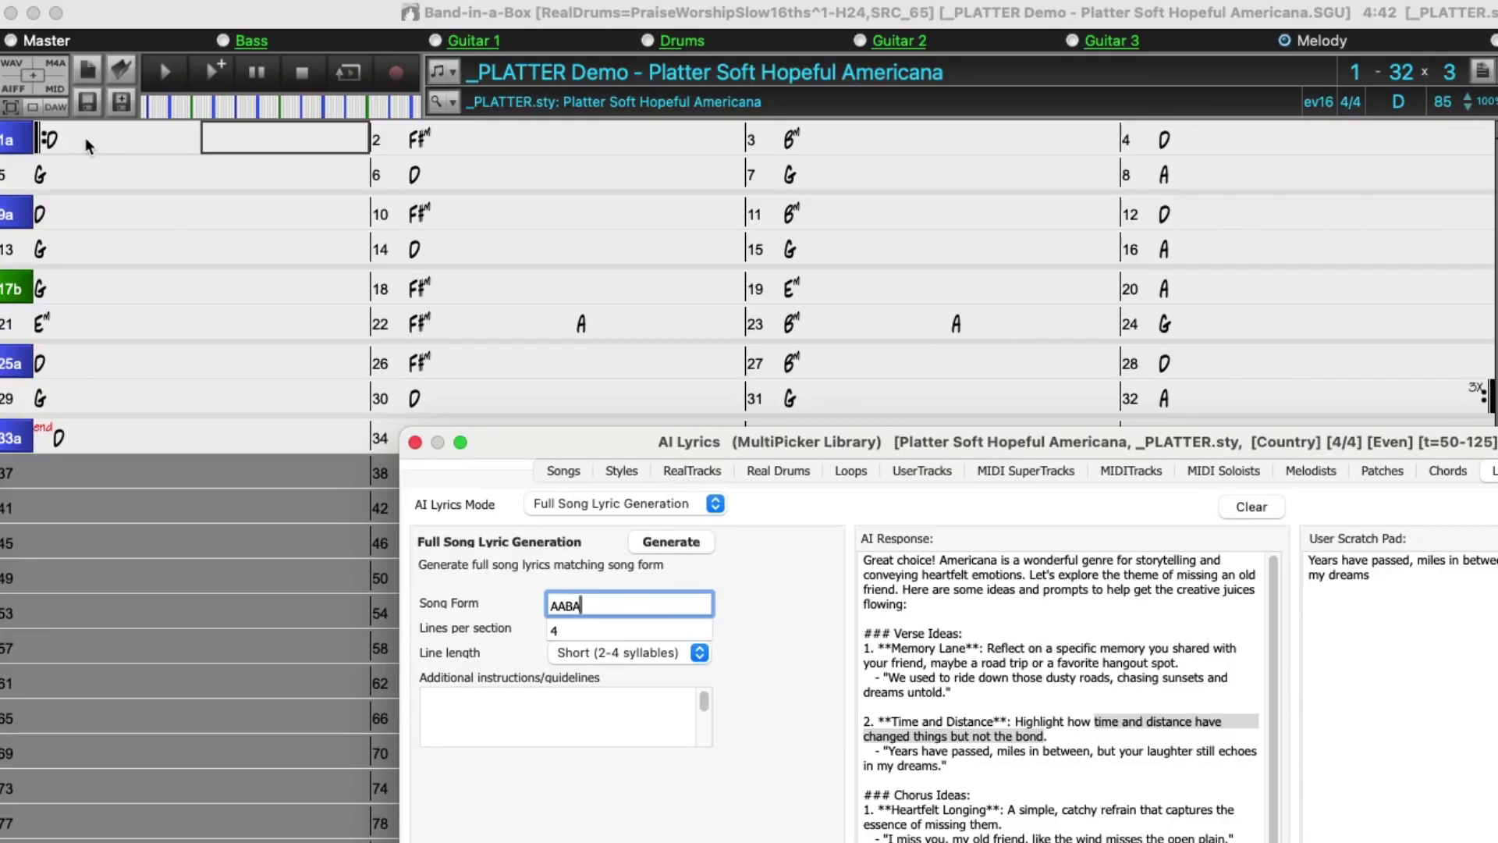
pyautogui.click(86, 138)
pyautogui.press('space')
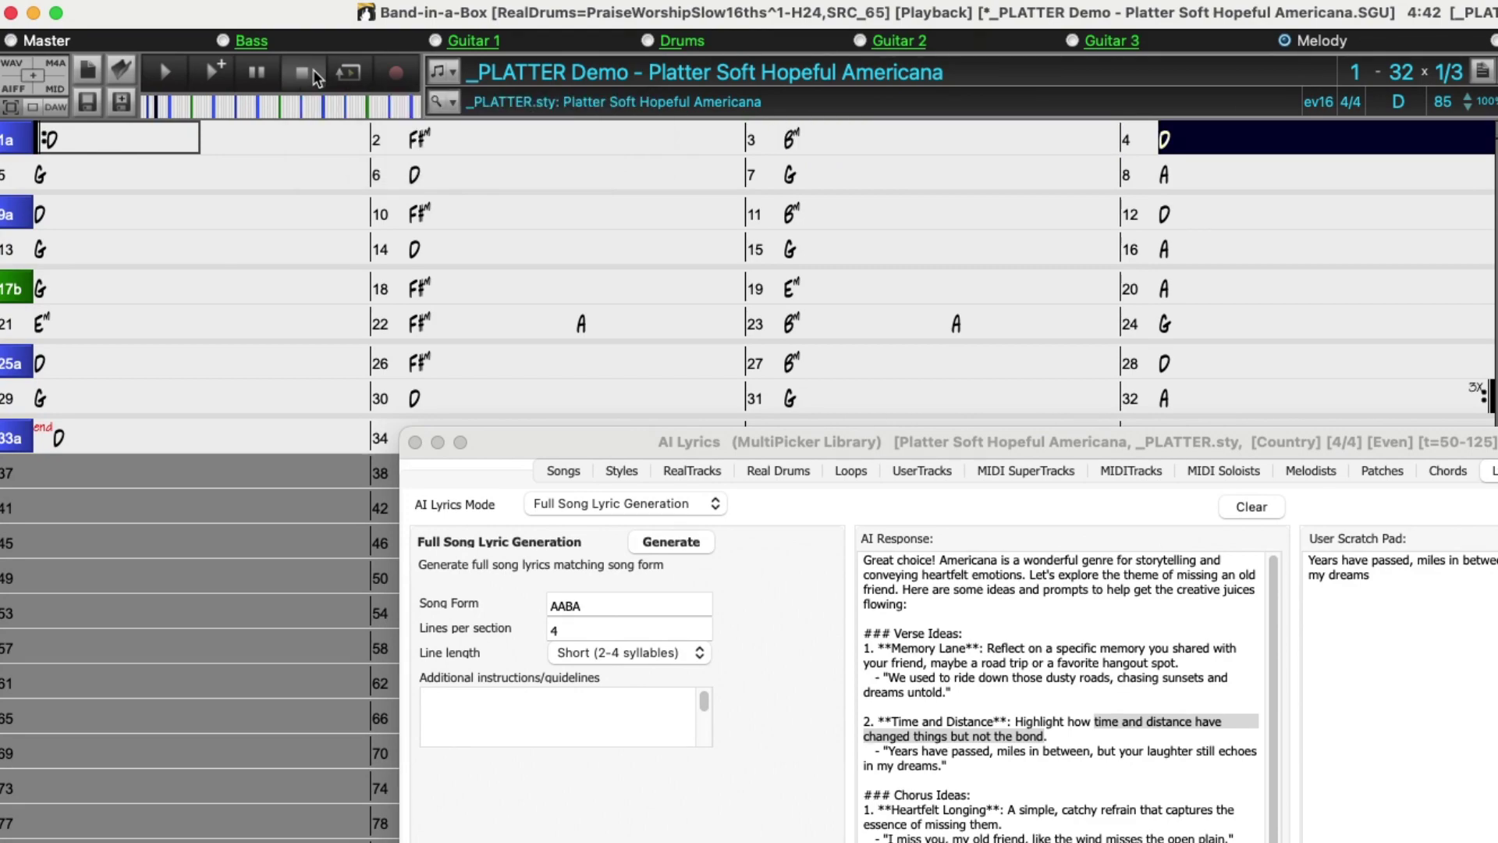
pyautogui.click(316, 78)
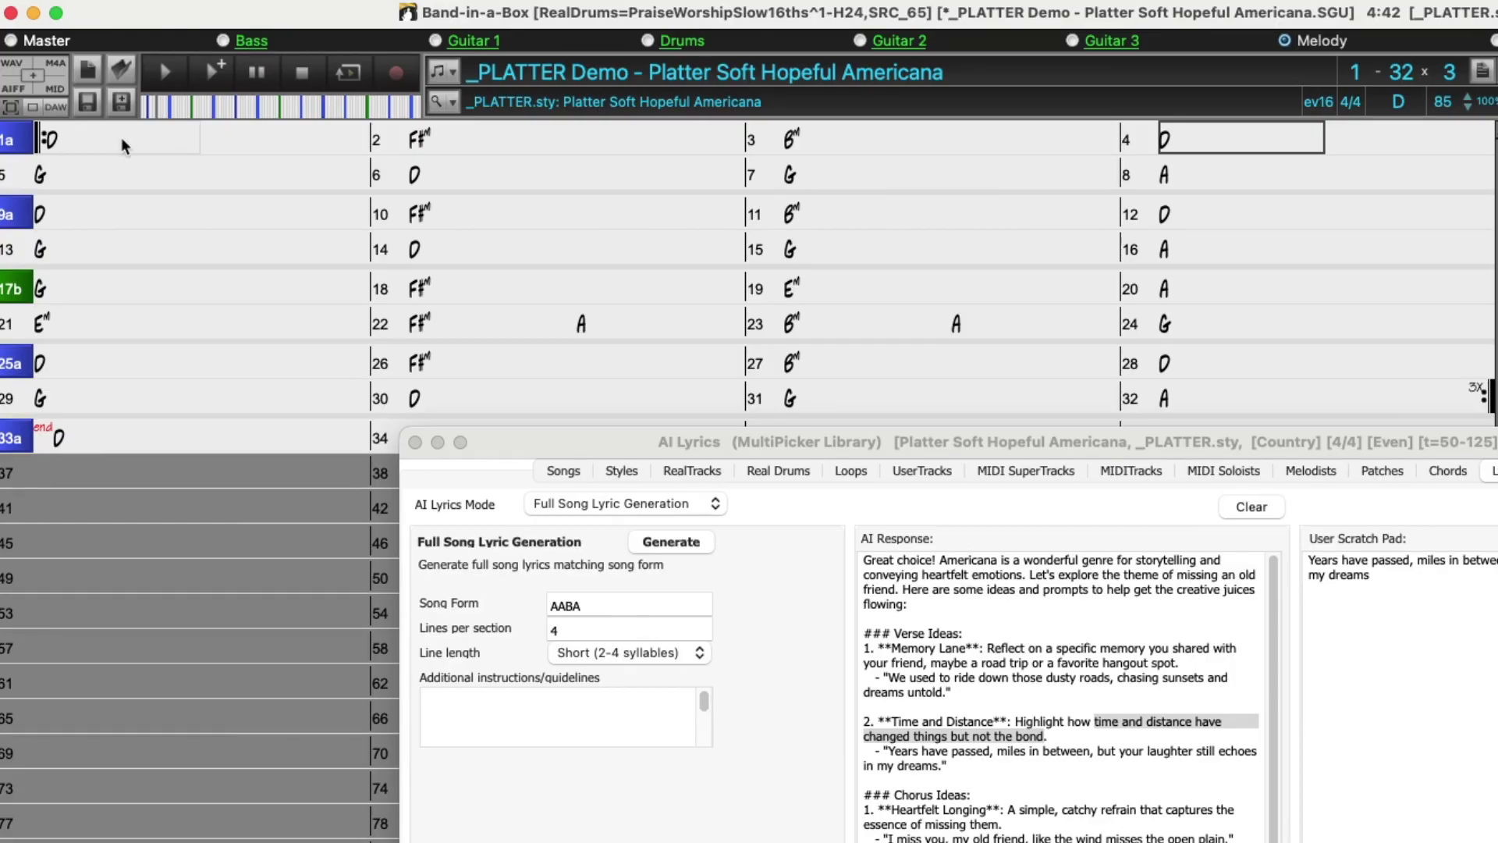
pyautogui.moveTo(119, 146); pyautogui.dragTo(227, 144)
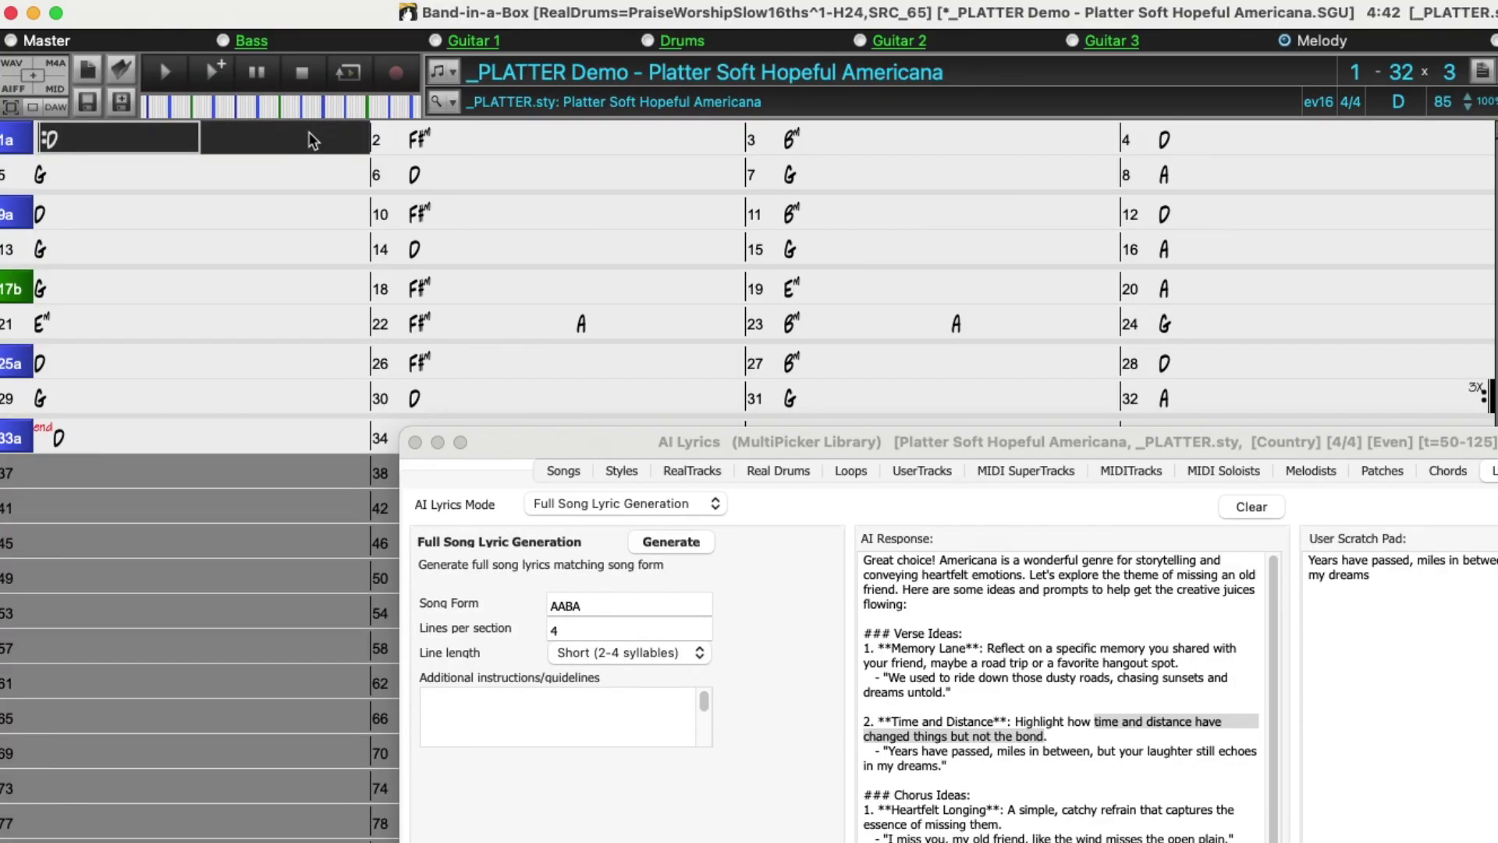
pyautogui.moveTo(511, 141); pyautogui.dragTo(676, 137)
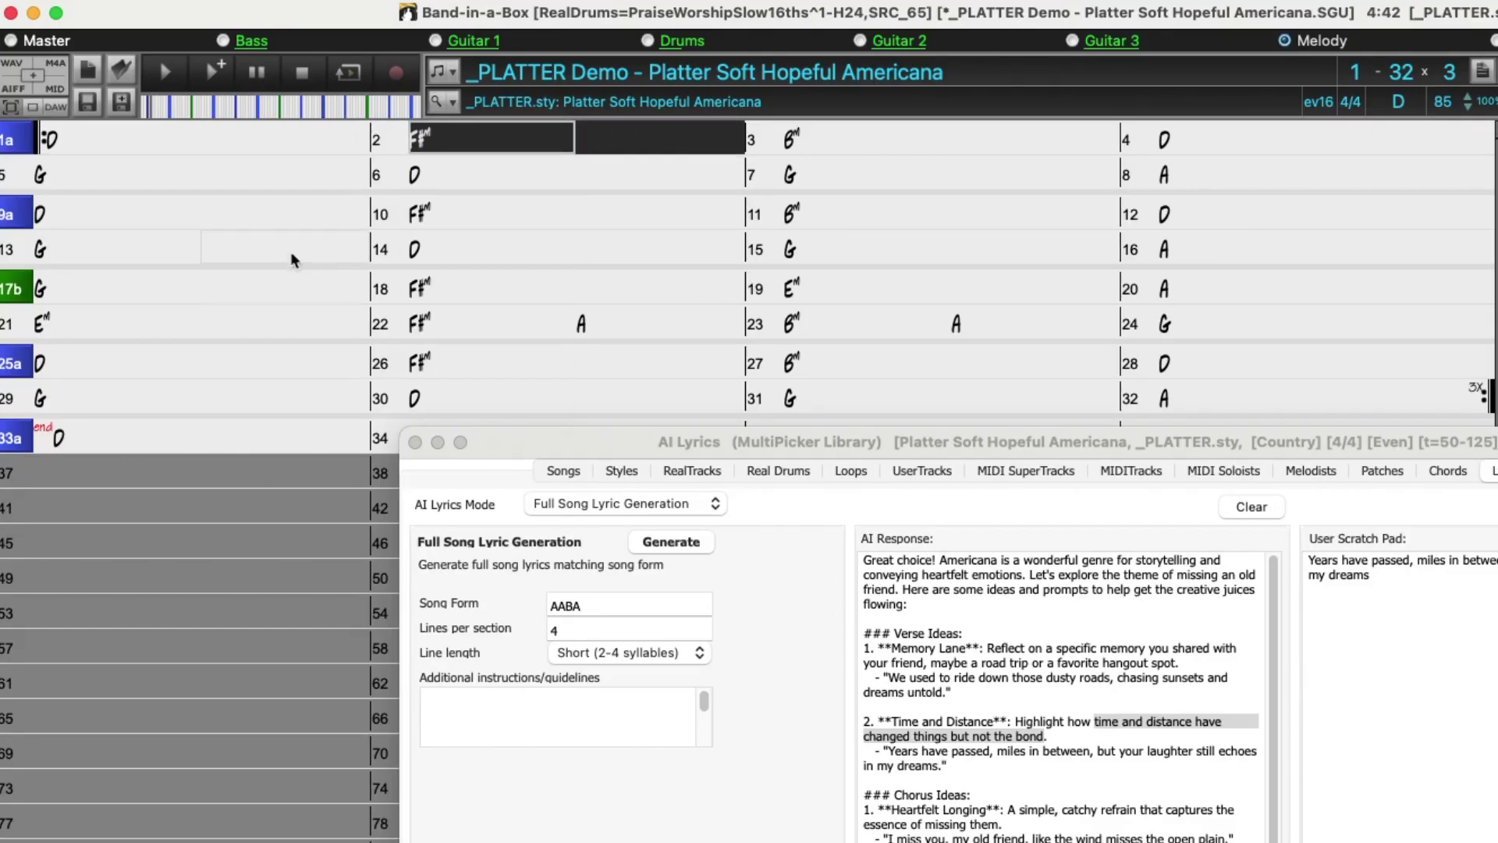
pyautogui.moveTo(140, 140); pyautogui.dragTo(689, 127)
pyautogui.moveTo(788, 139); pyautogui.dragTo(1217, 139)
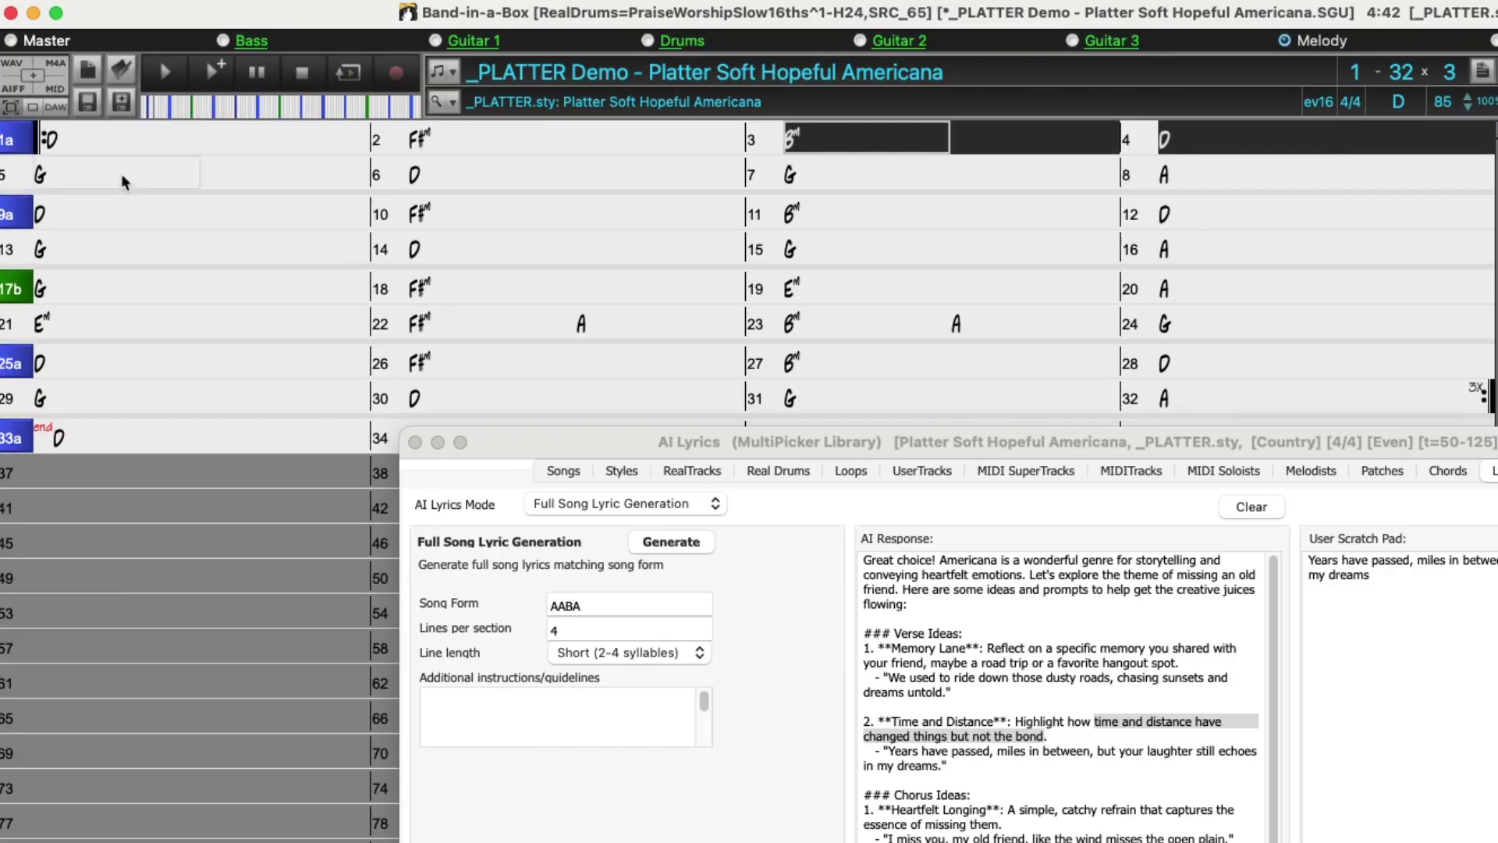
pyautogui.moveTo(131, 182); pyautogui.dragTo(477, 167)
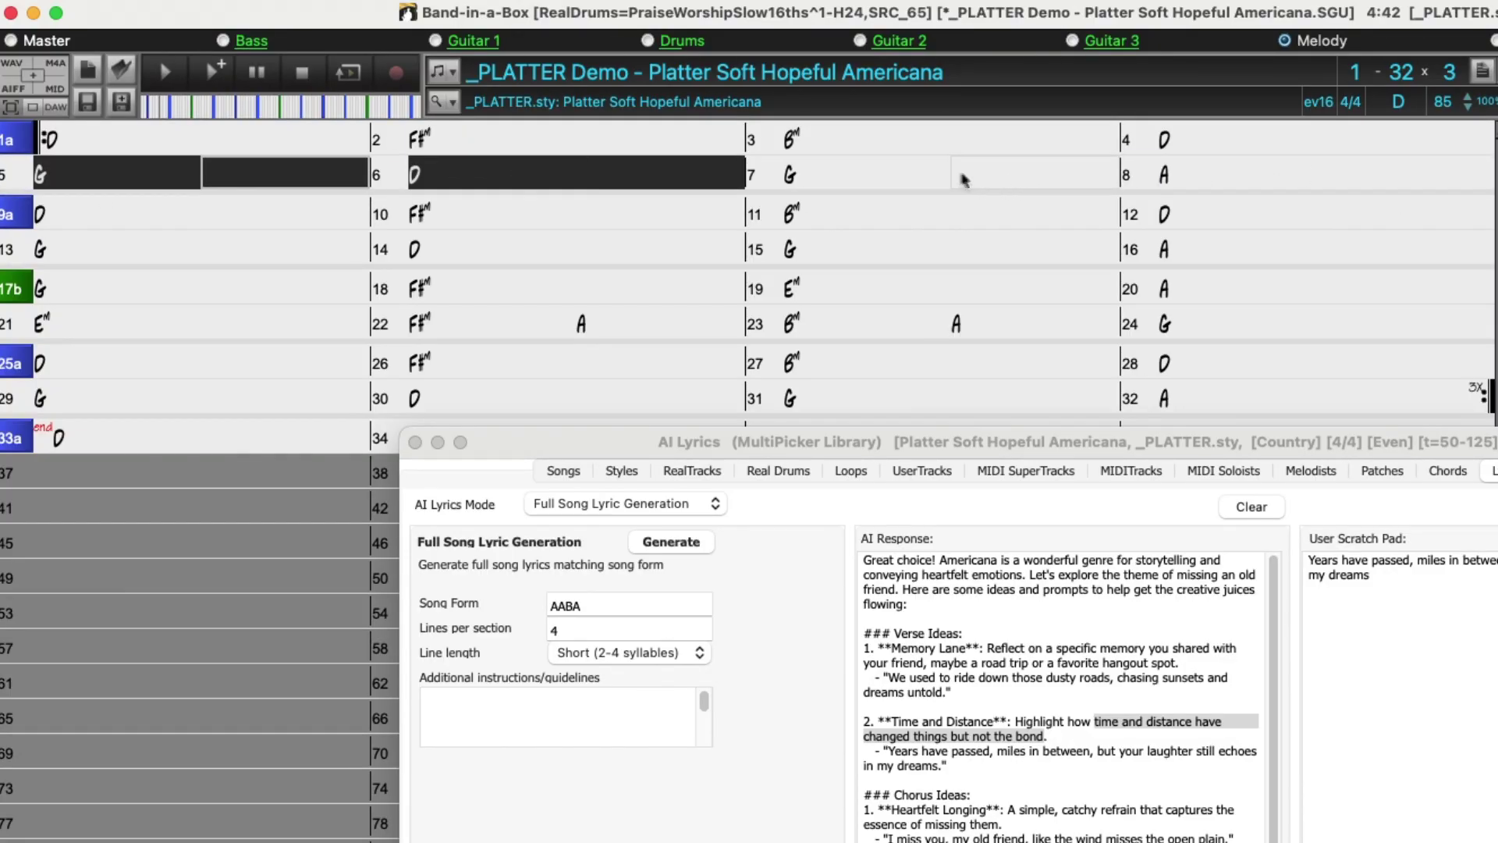
pyautogui.moveTo(796, 175); pyautogui.dragTo(1301, 178)
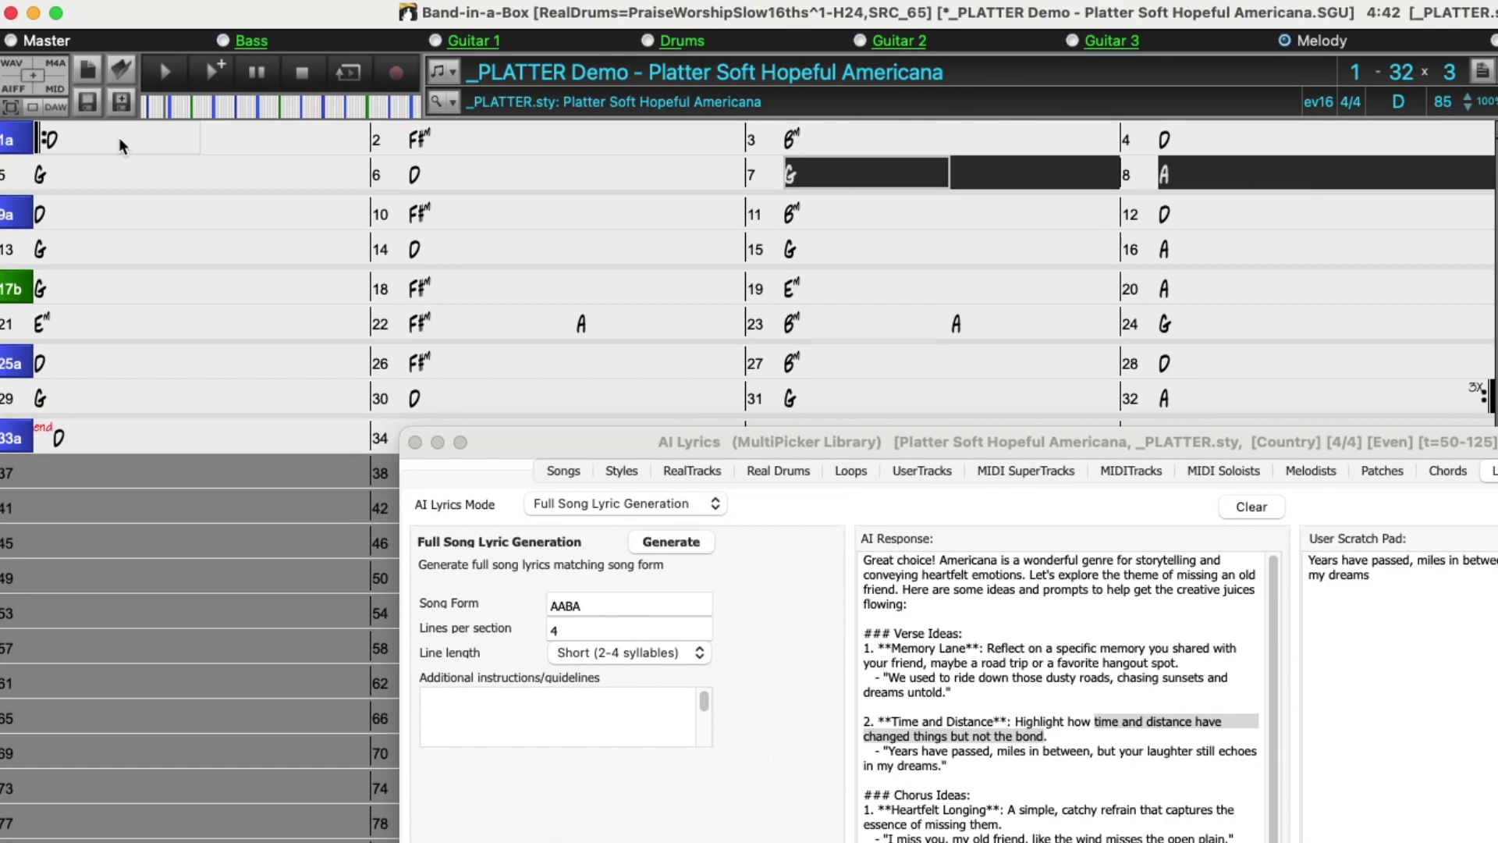
pyautogui.moveTo(105, 136); pyautogui.dragTo(629, 139)
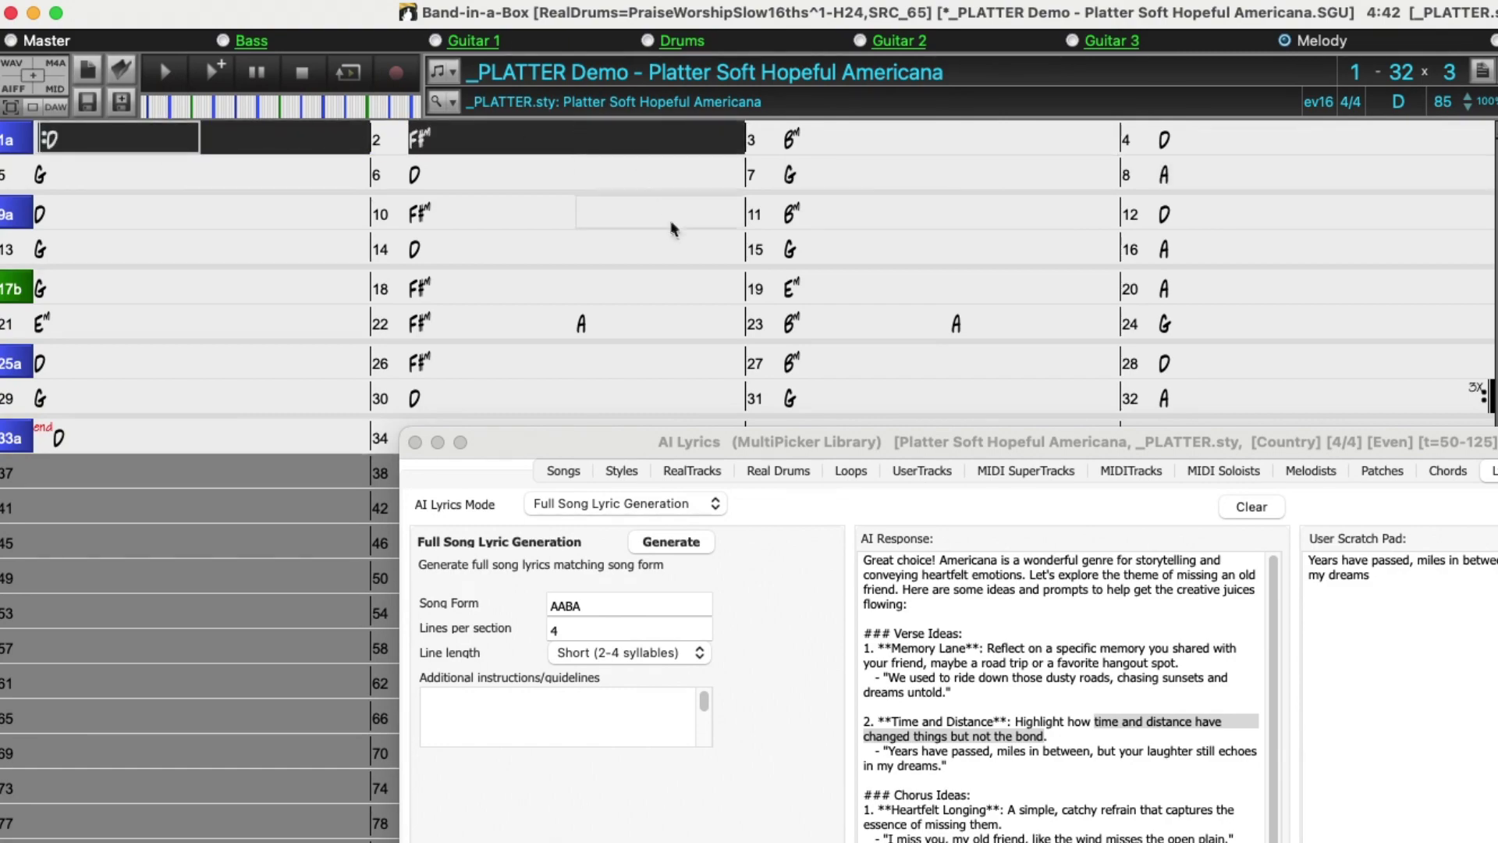
pyautogui.click(667, 654)
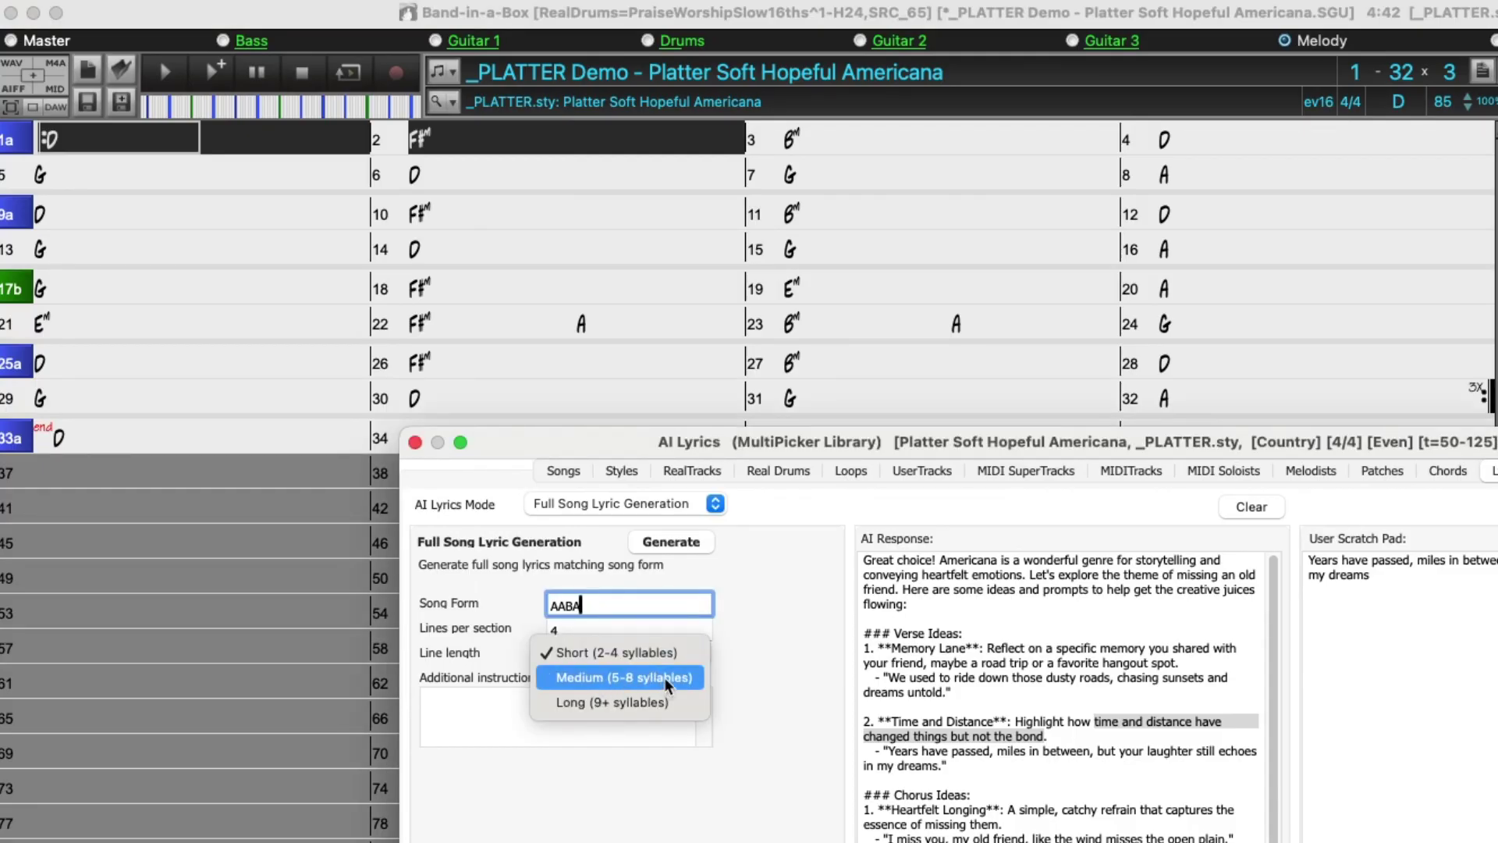
# - Choose Medium (5-8 syllables) line length and generate the AABA lyrics
pyautogui.click(667, 685)
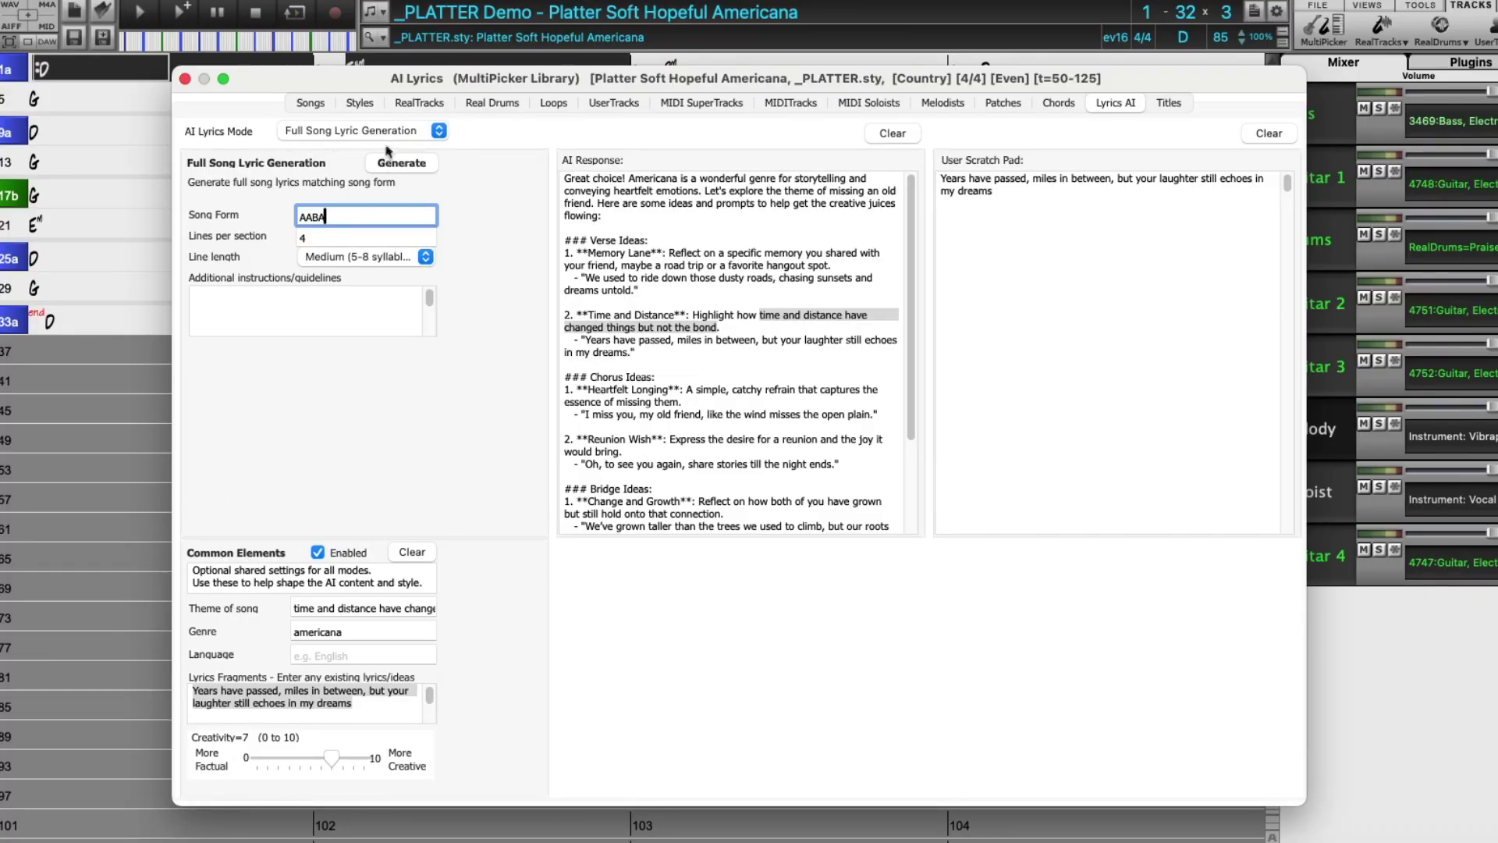
pyautogui.click(413, 164)
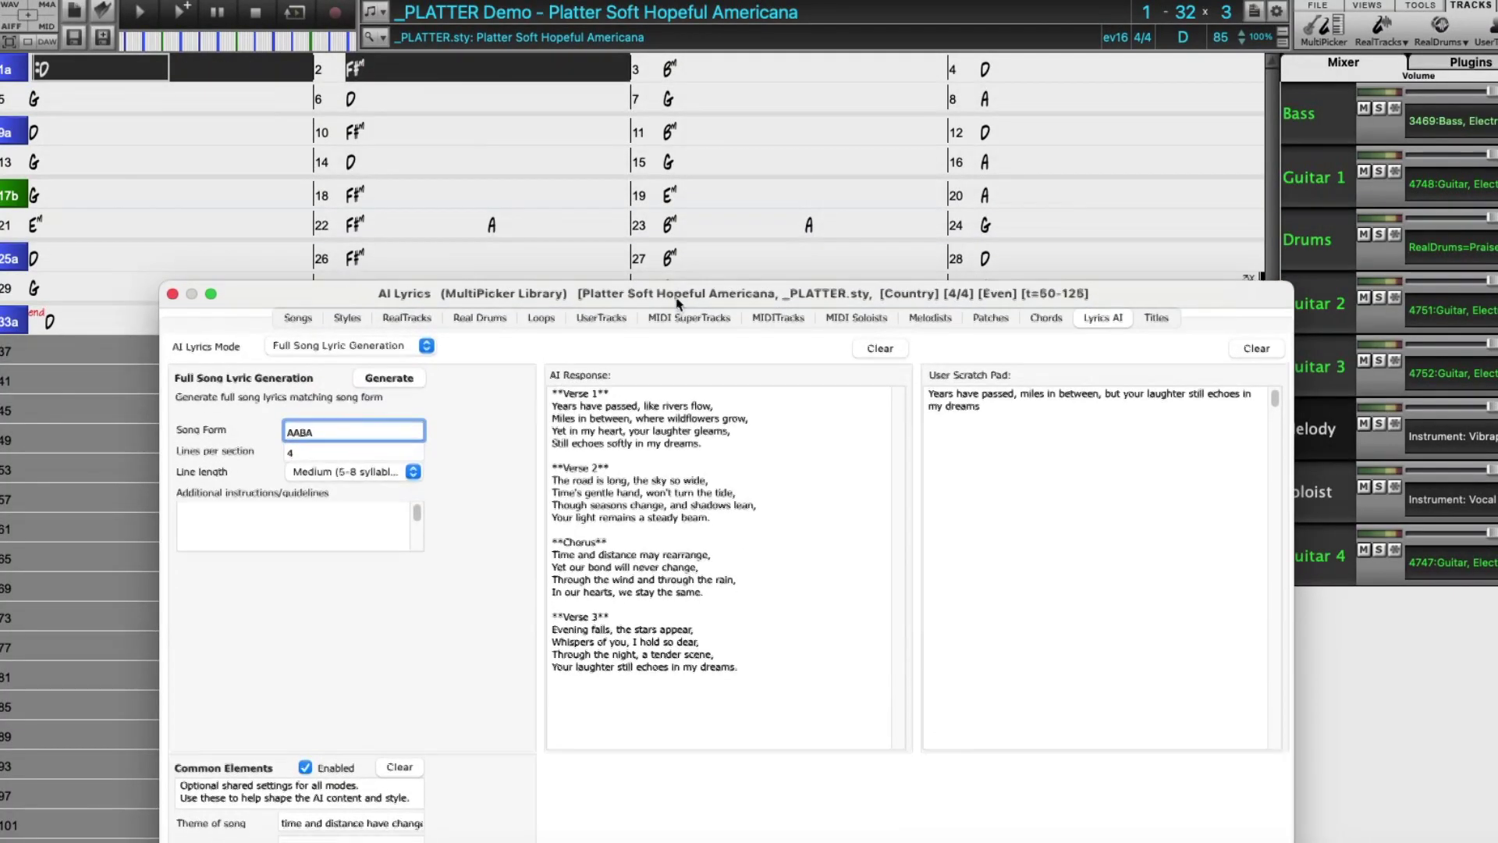
pyautogui.click(134, 15)
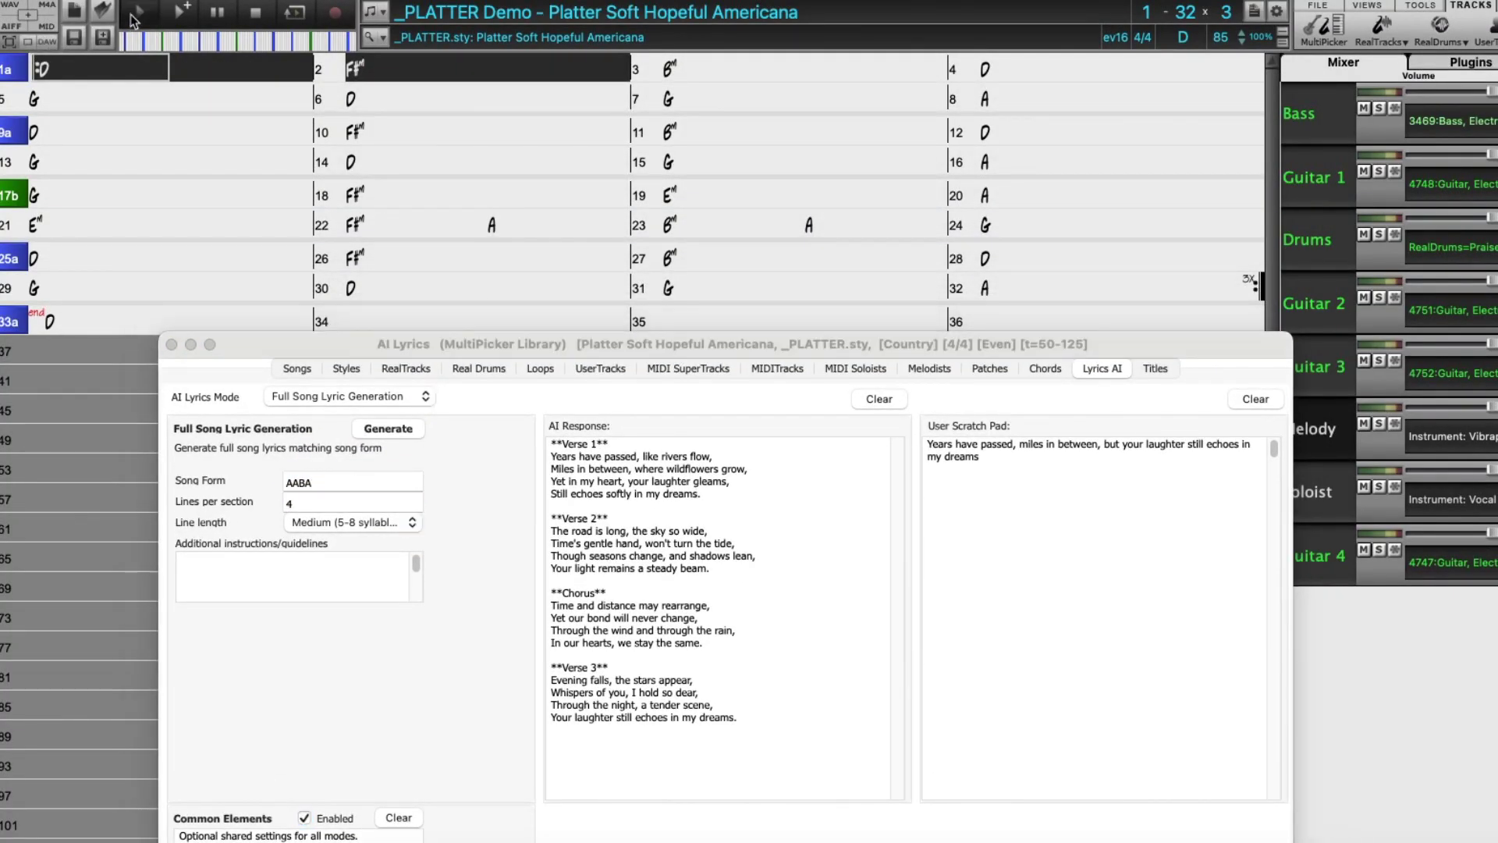
pyautogui.click(133, 15)
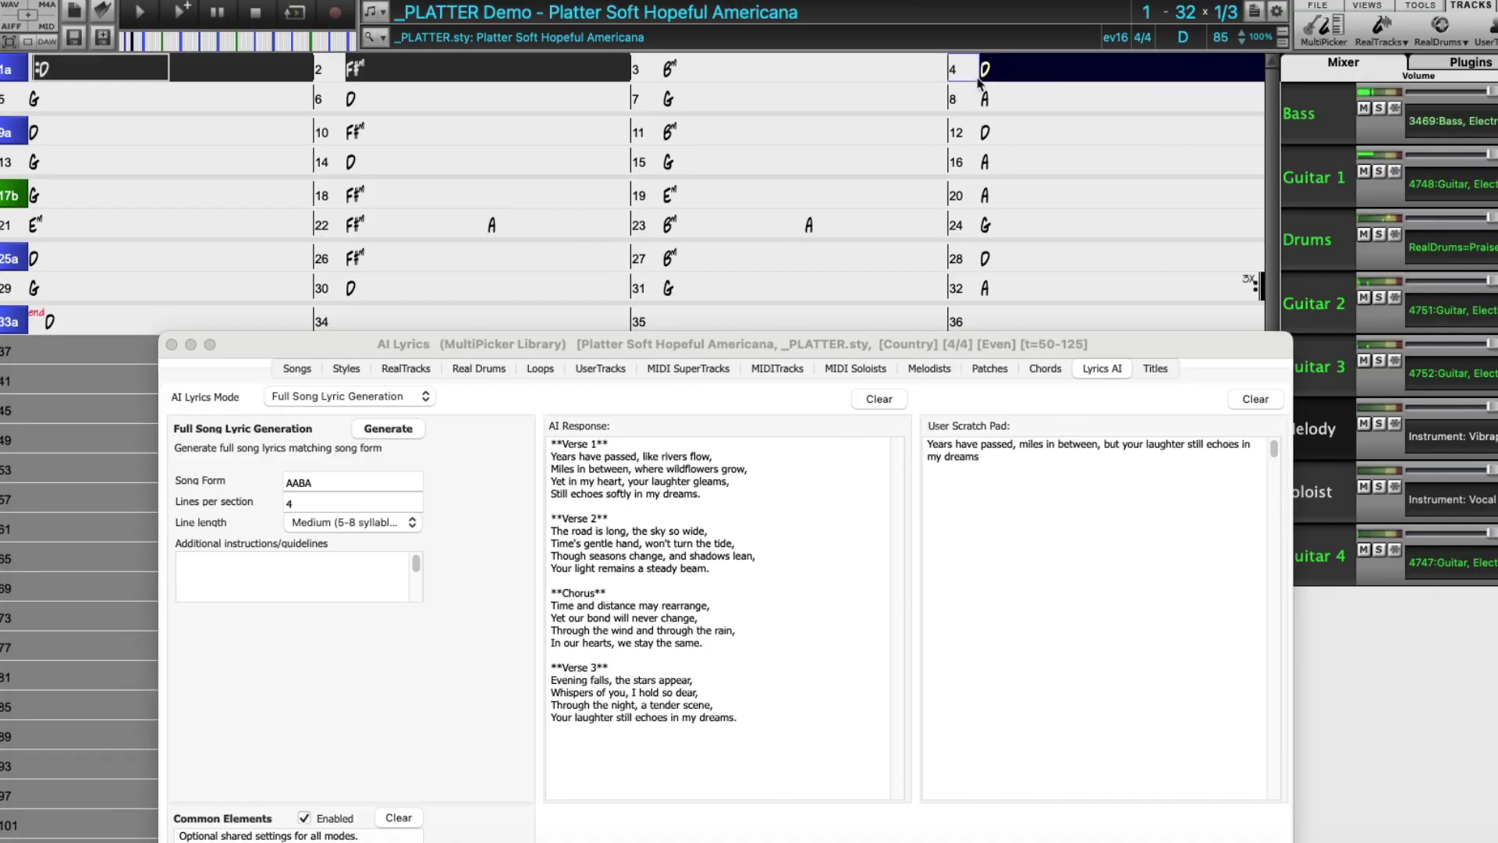
pyautogui.click(256, 12)
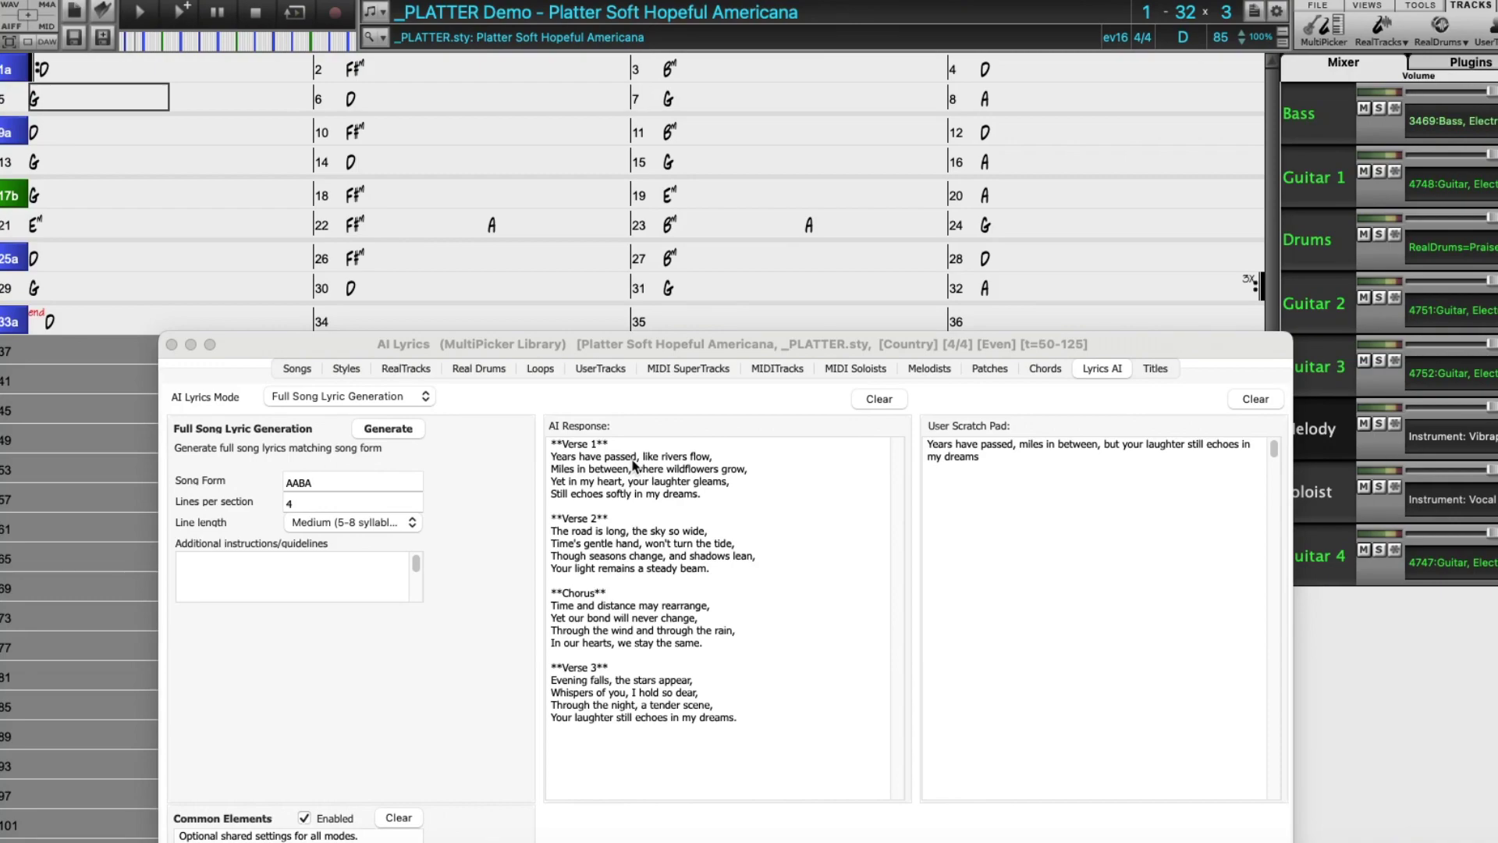
# - Paste the full generated lyrics, Verse 1 through Verse 3, over the scratch pad's single line
pyautogui.moveTo(743, 718); pyautogui.dragTo(529, 429)
pyautogui.press('super+c')
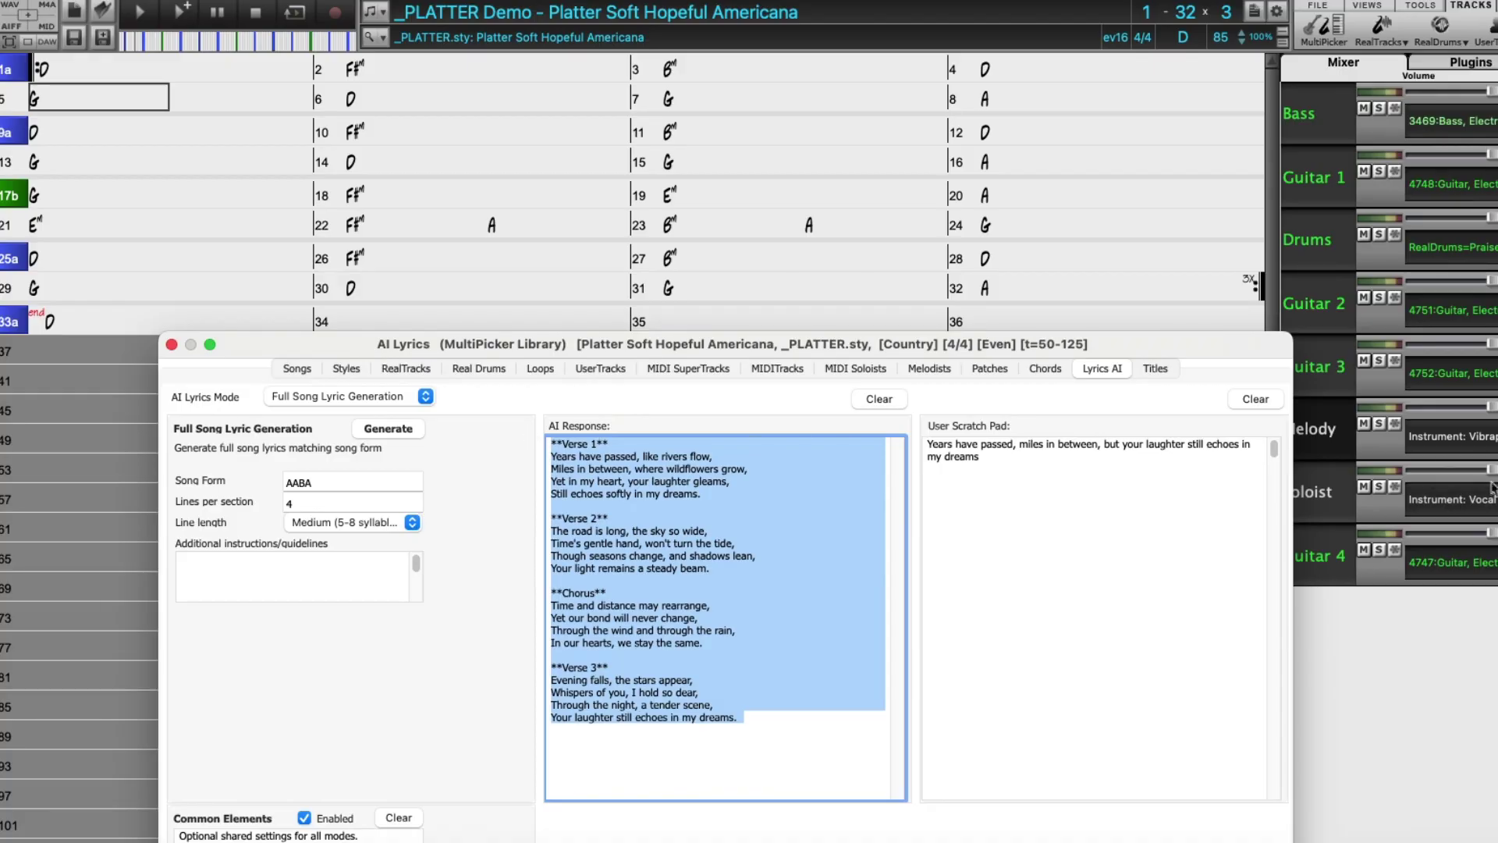
pyautogui.tripleClick(999, 461)
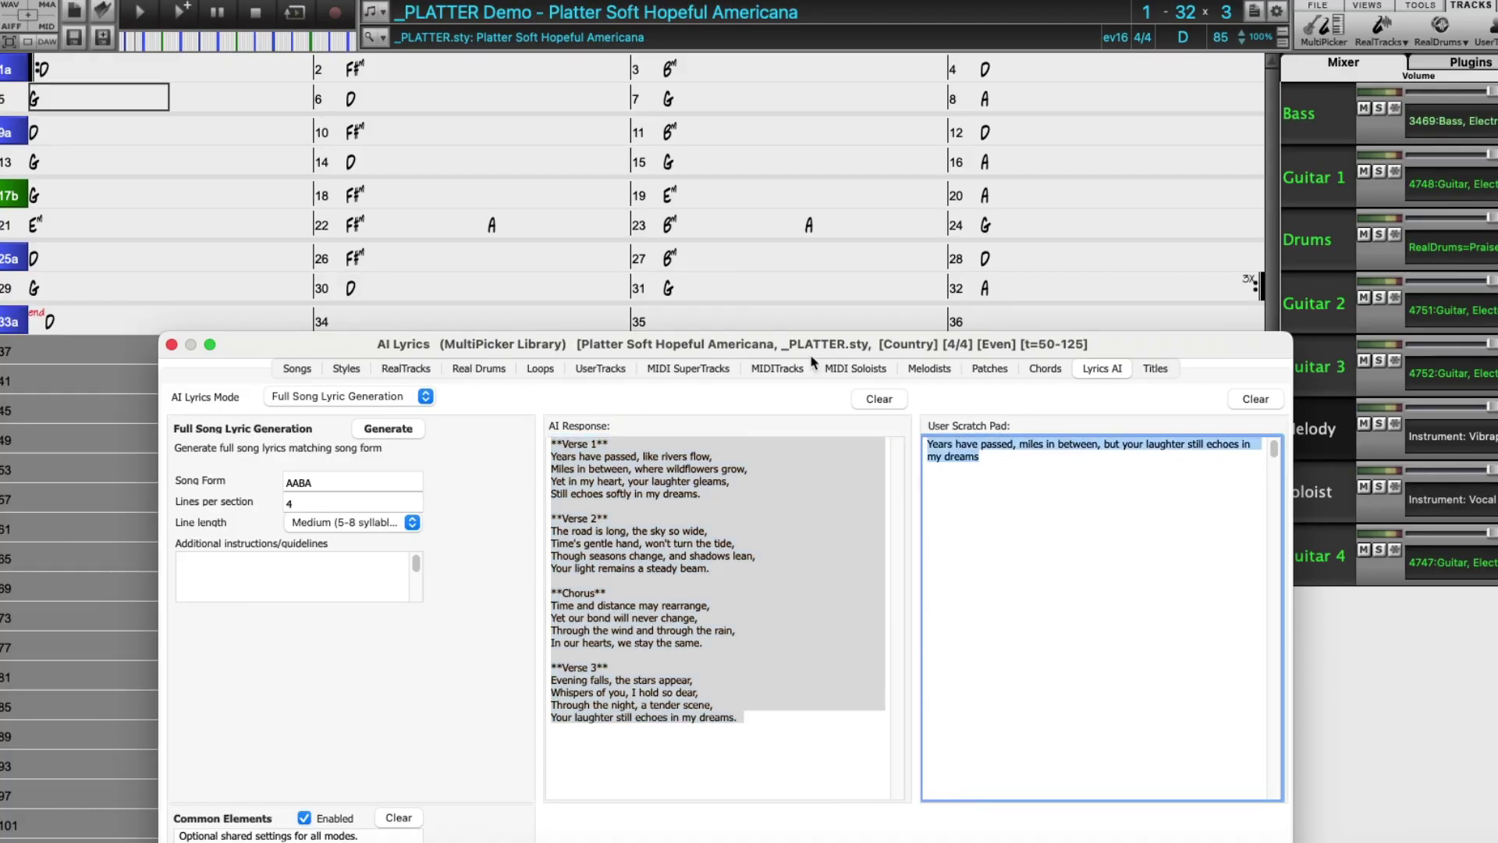
pyautogui.press('super+v')
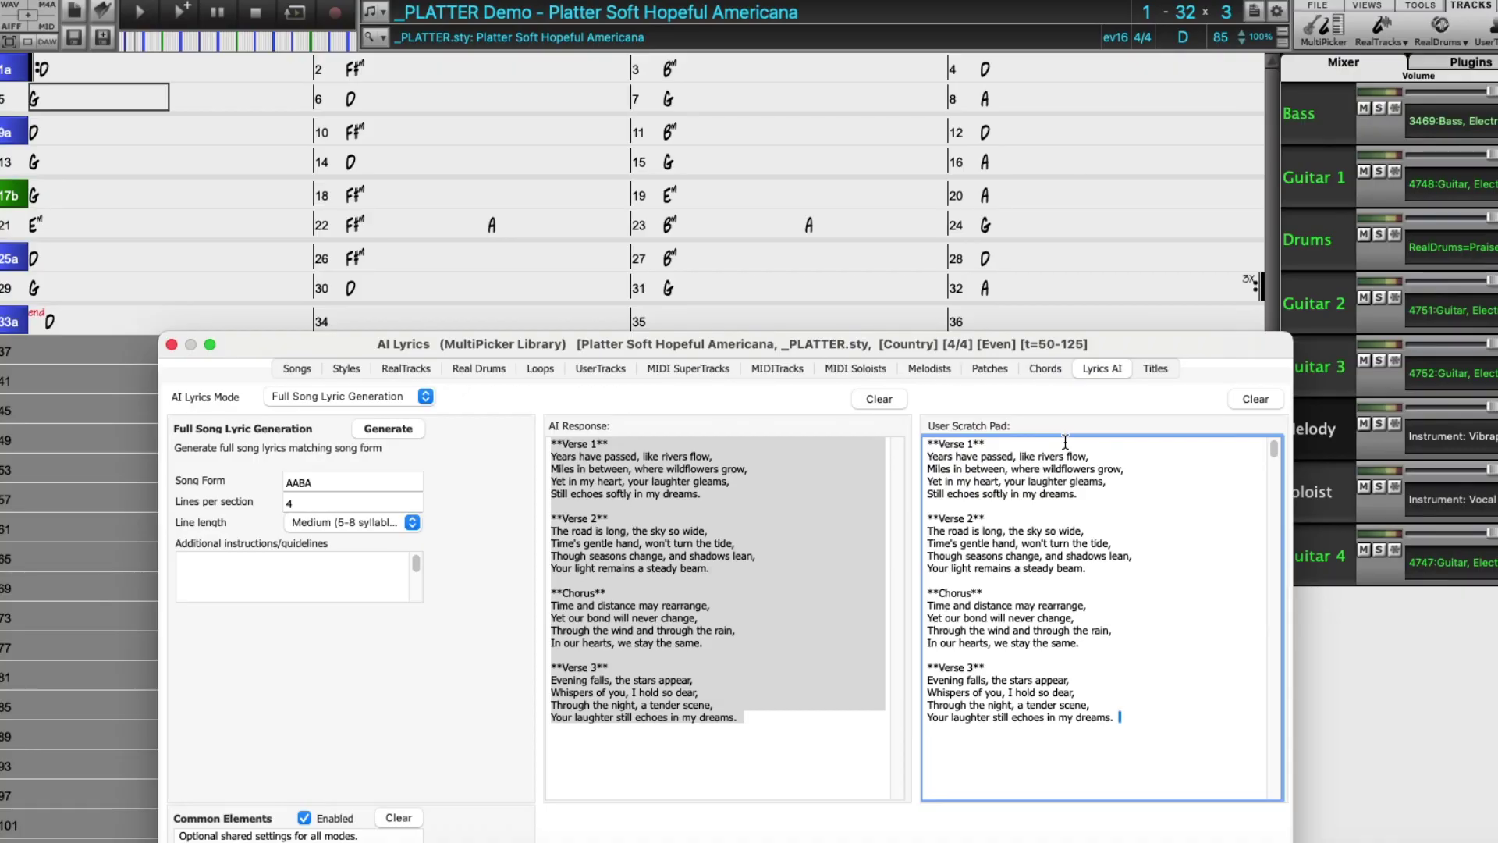
pyautogui.moveTo(869, 348); pyautogui.dragTo(778, 93)
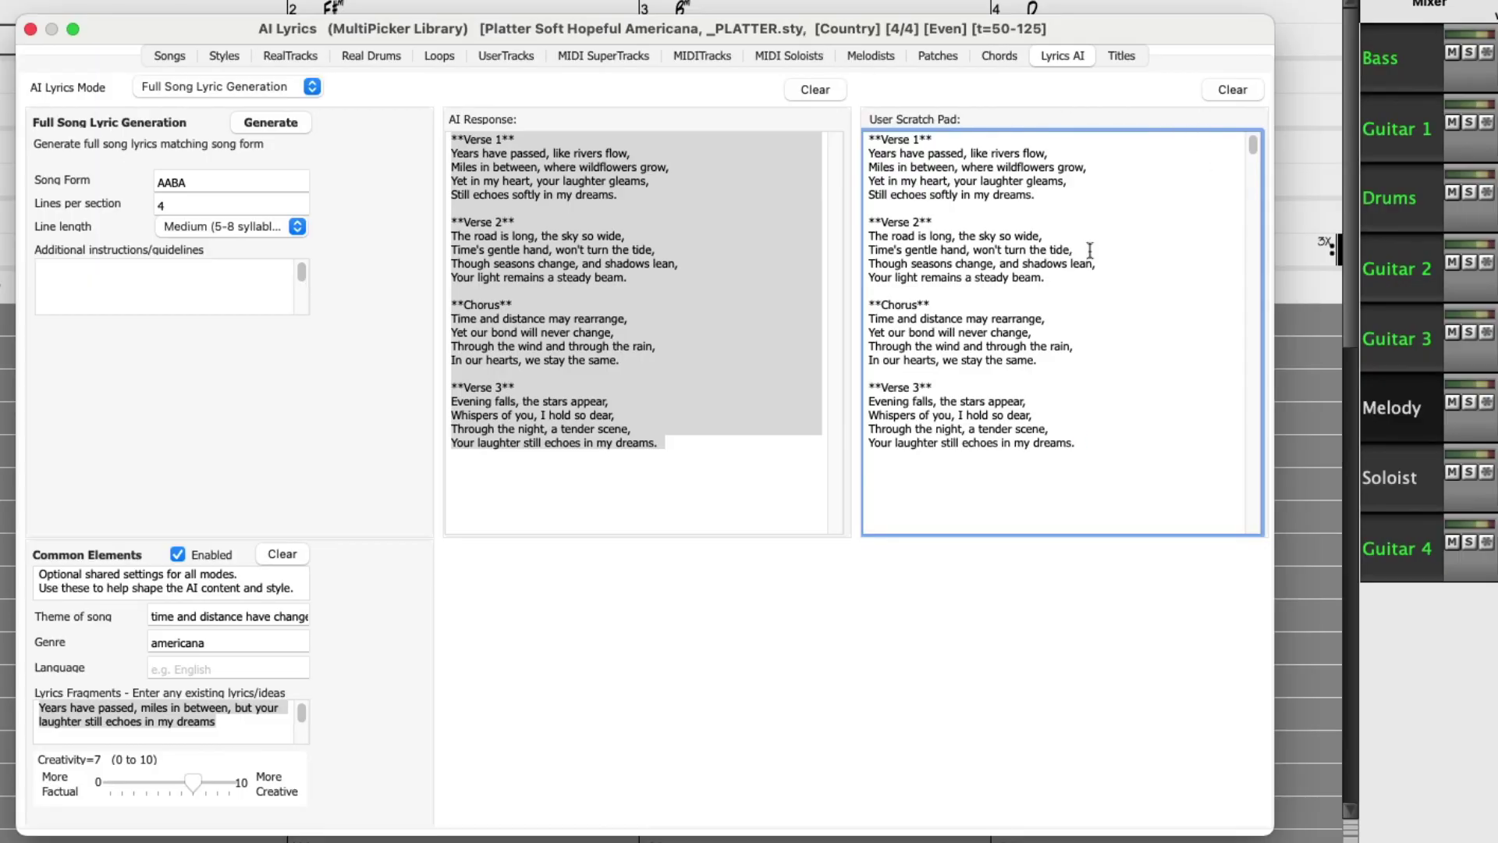
# - Select the Verse 2 line "The road is long, the sky so wide," in the scratch pad
pyautogui.moveTo(1081, 249); pyautogui.dragTo(862, 248)
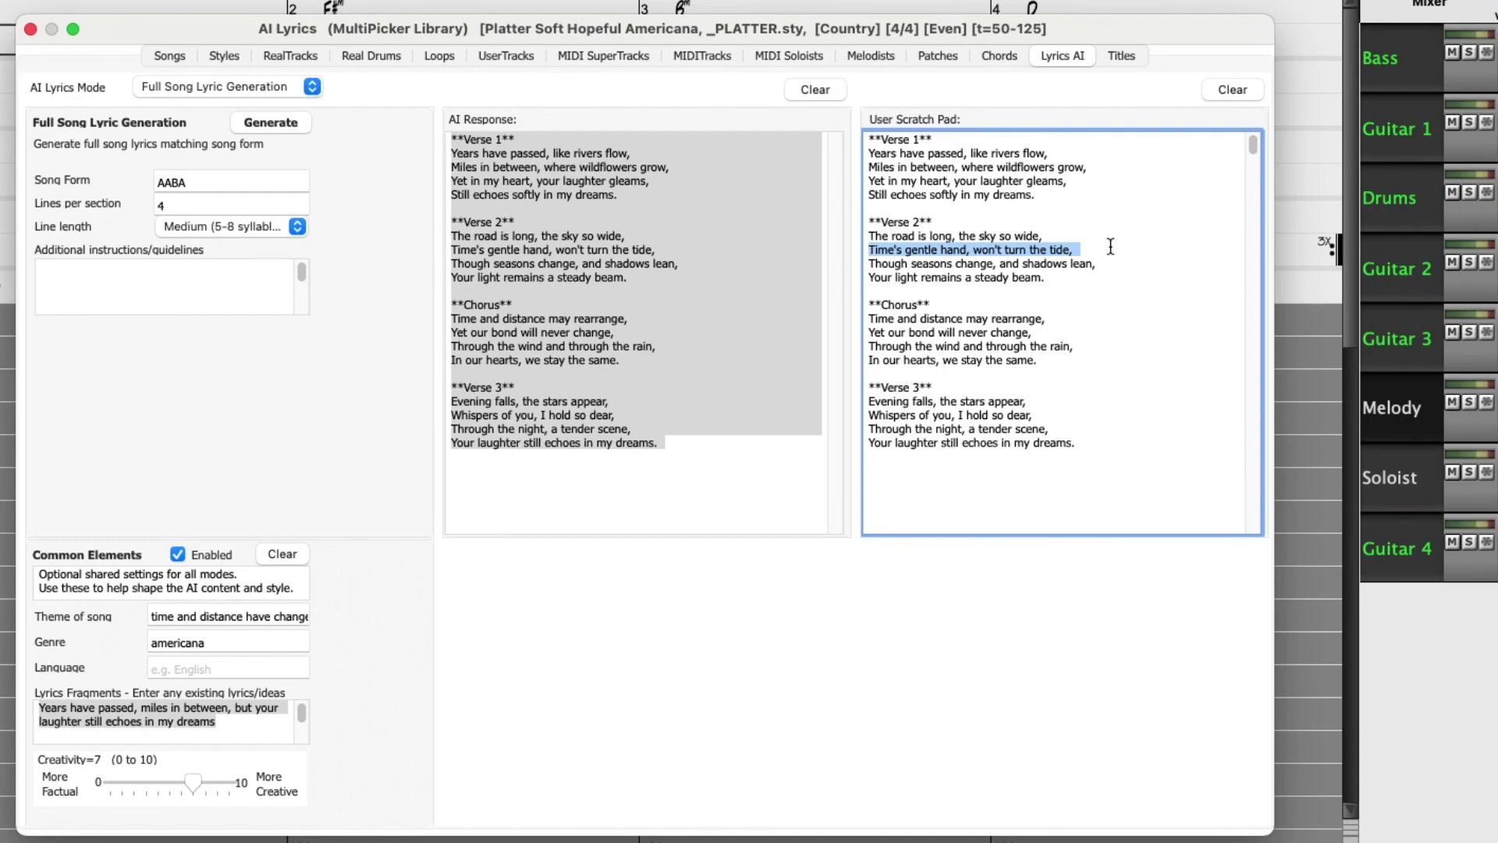
pyautogui.moveTo(1044, 236); pyautogui.dragTo(868, 238)
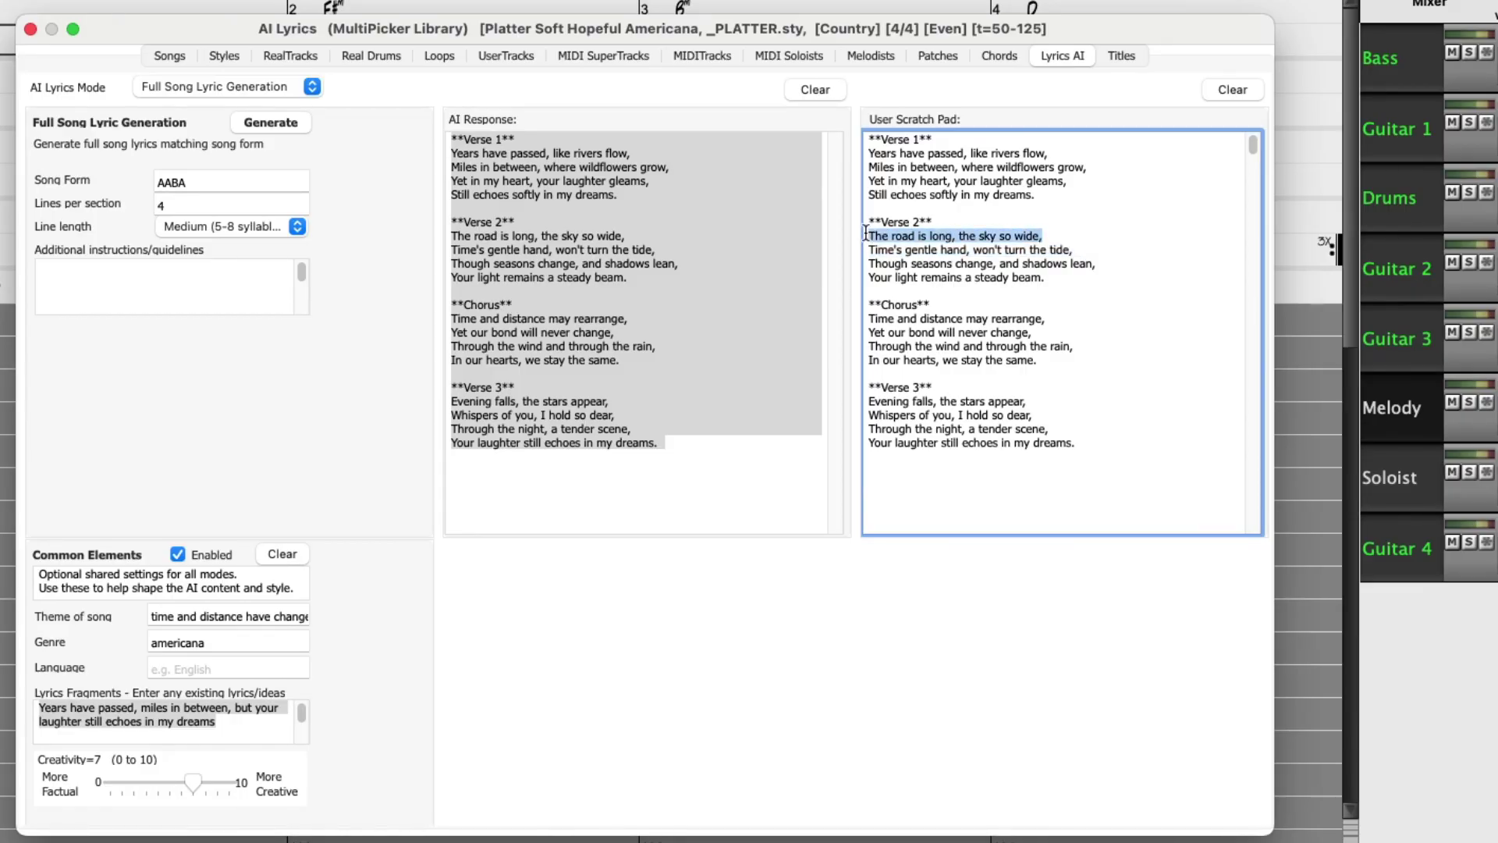
# - Generate Word/Phrase Suggestions of type Rhymes for "The road is long, the sky so wide,"
pyautogui.click(310, 86)
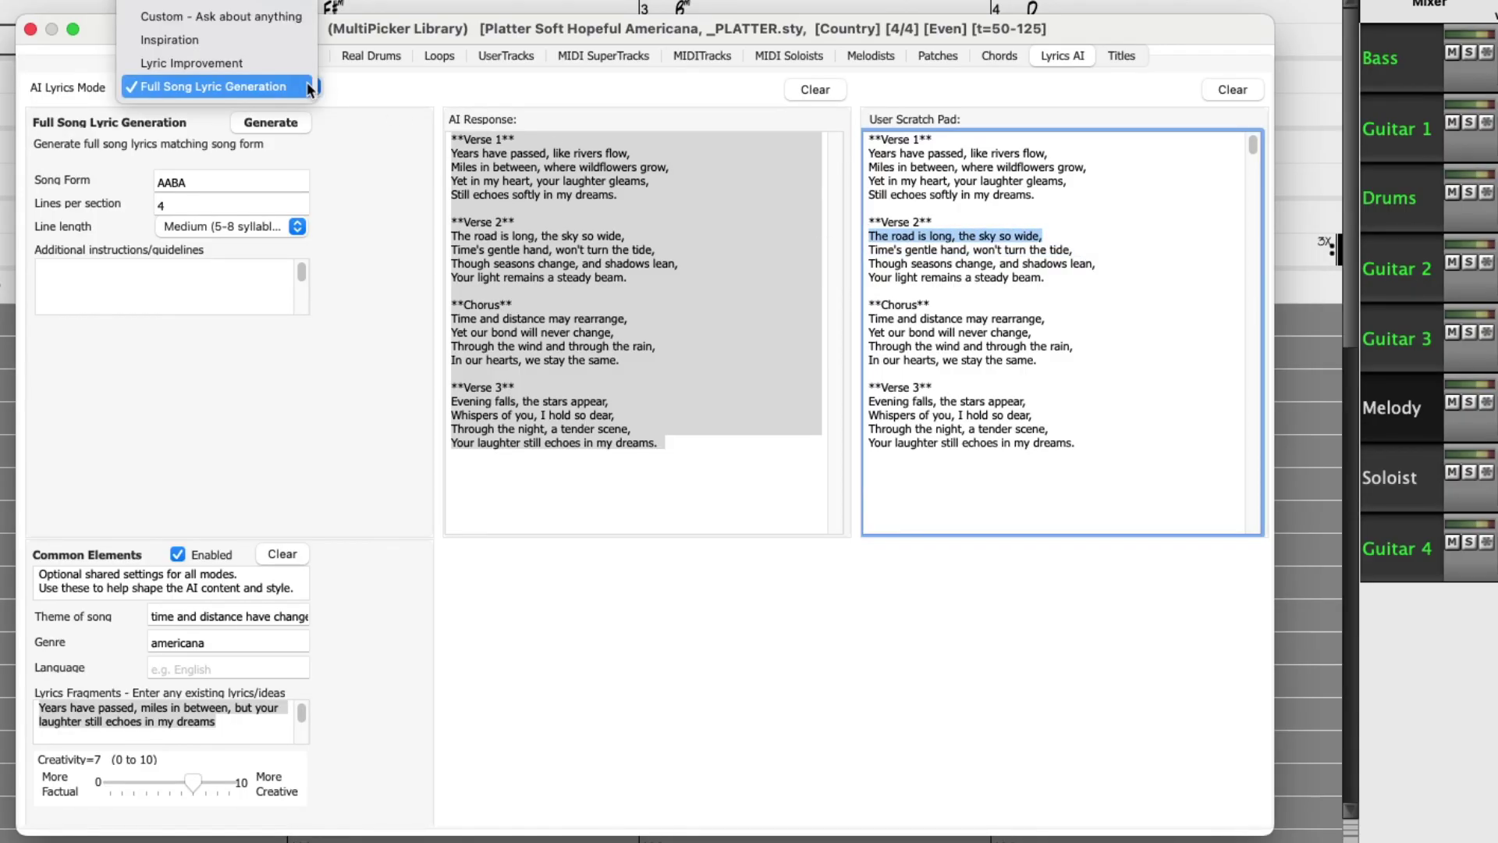
pyautogui.click(206, 8)
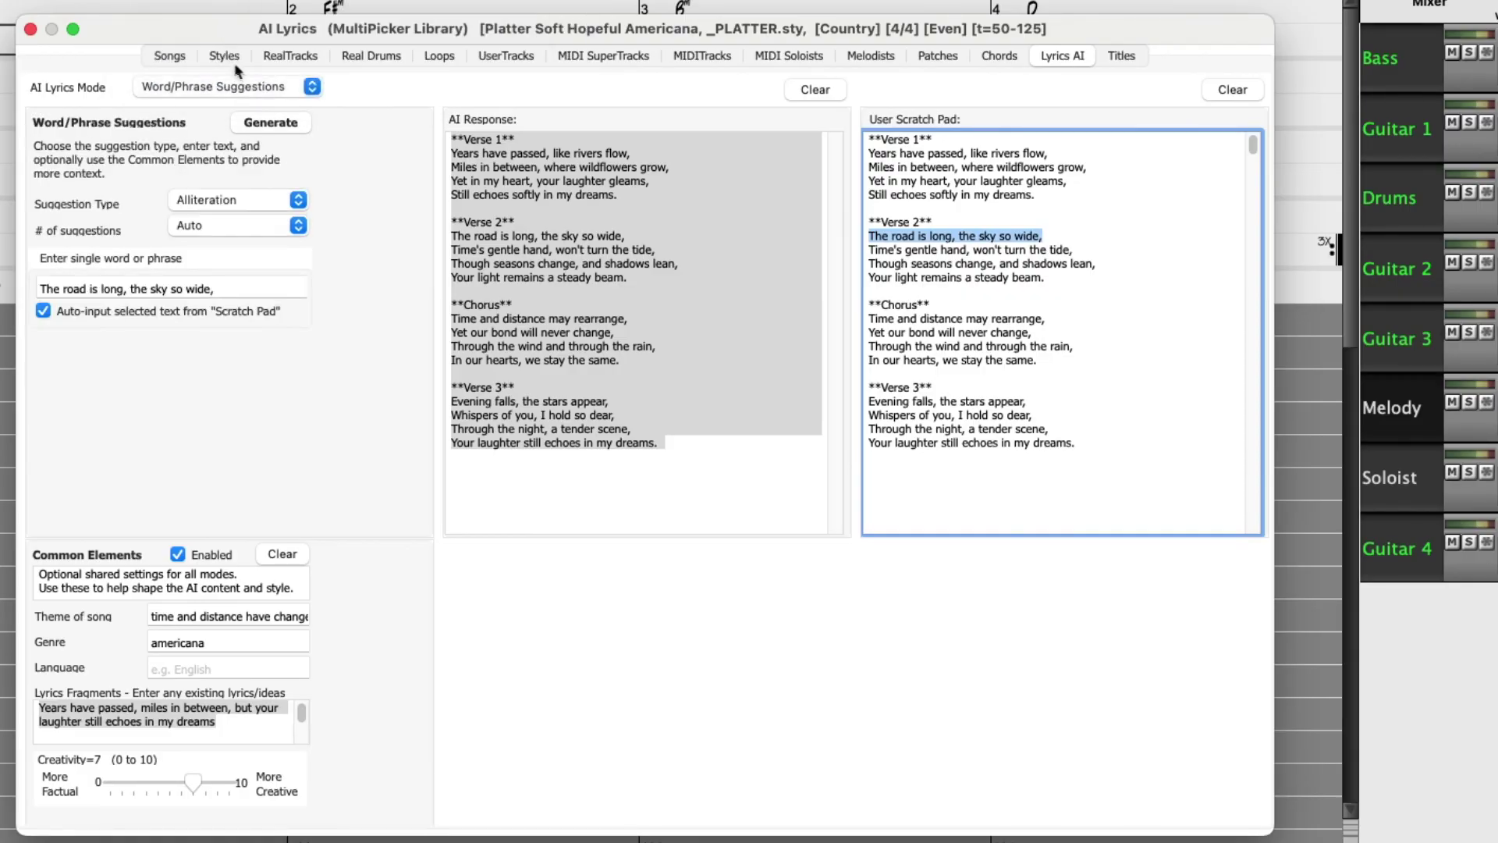
pyautogui.click(299, 201)
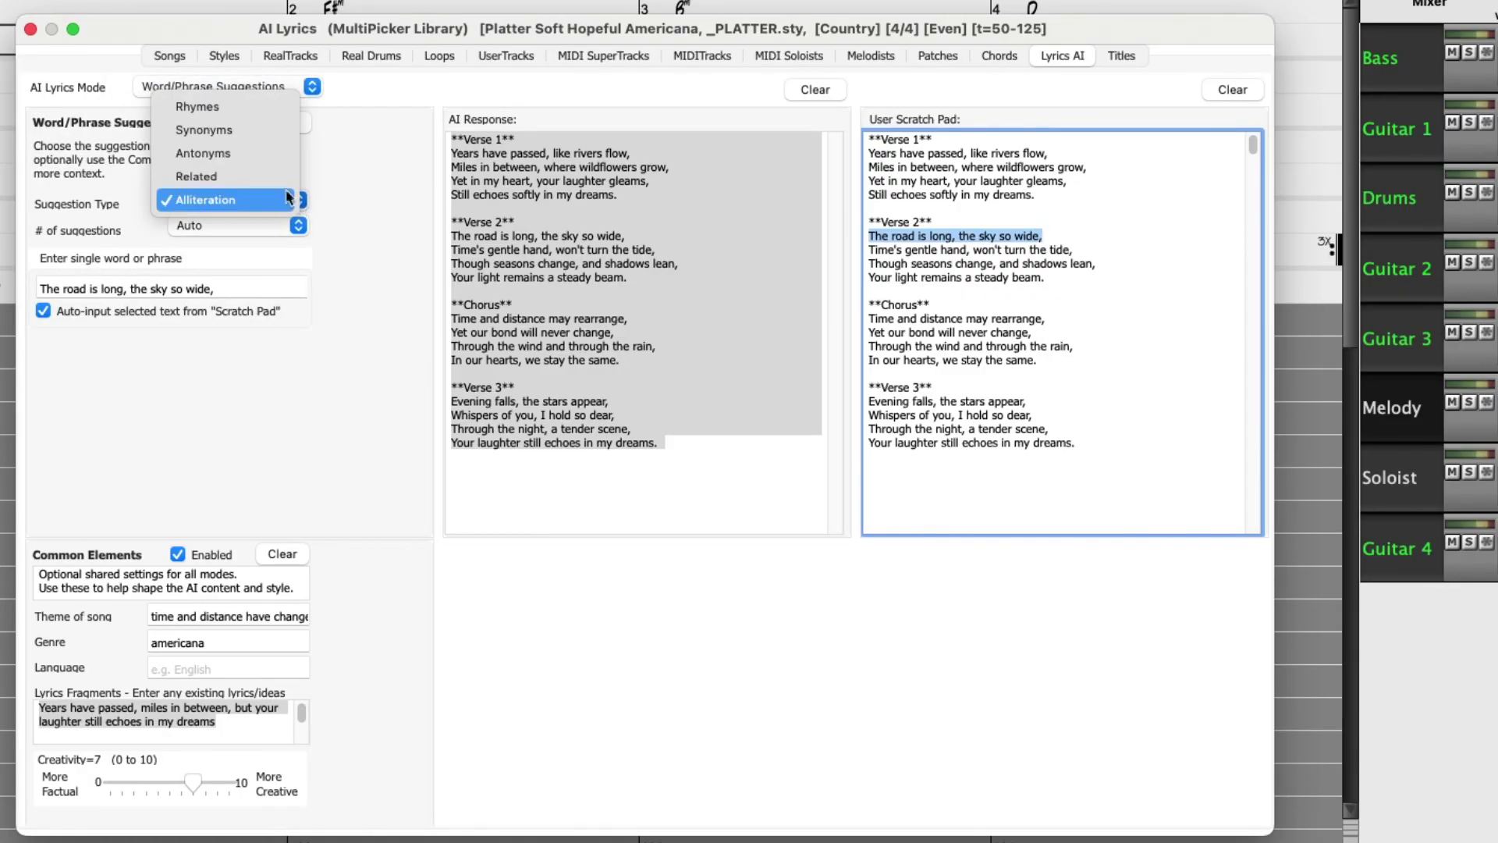
pyautogui.click(233, 105)
pyautogui.click(205, 285)
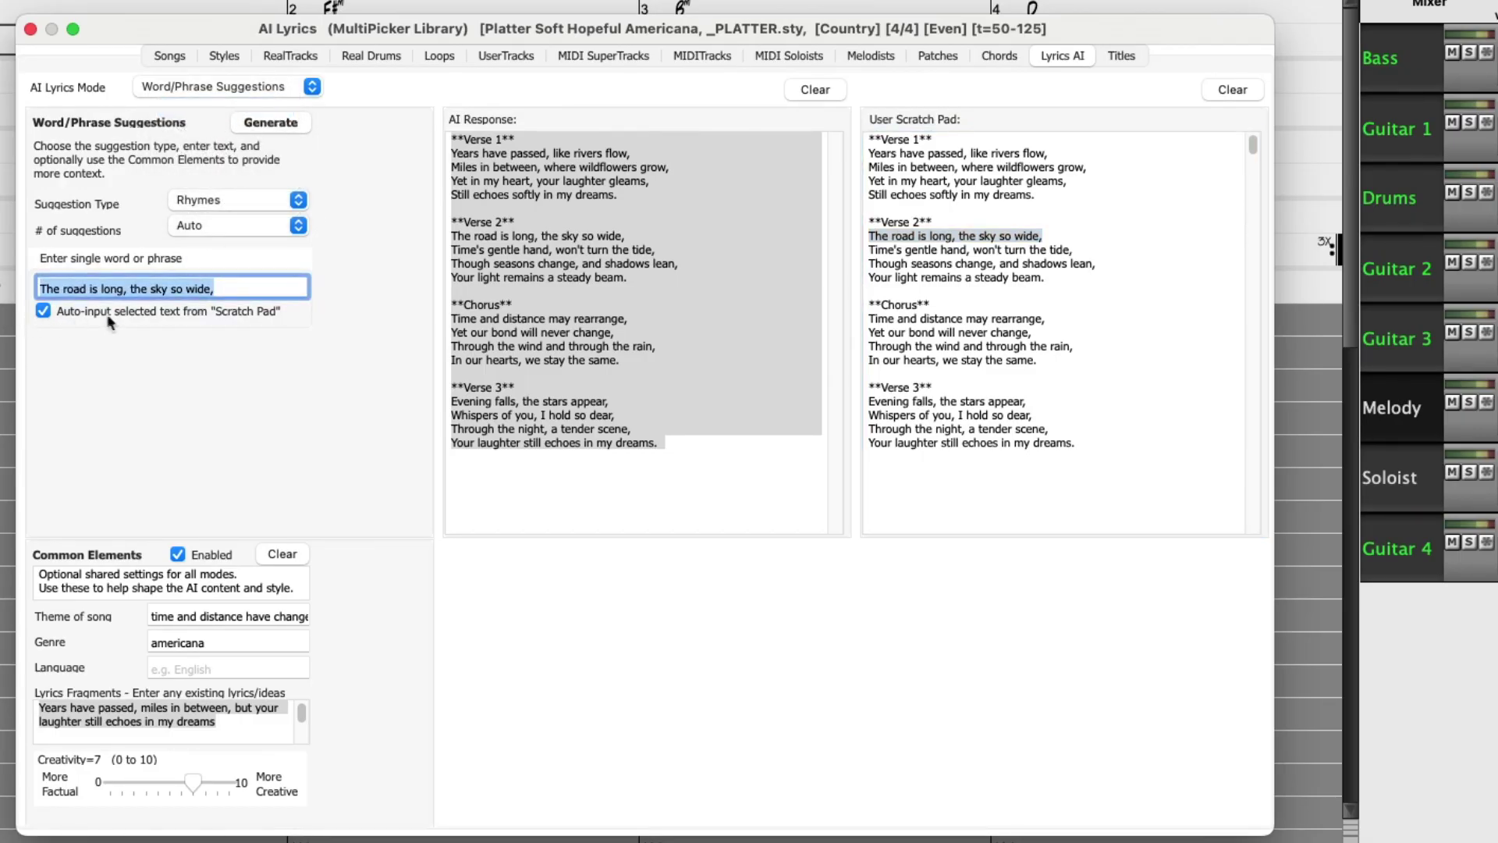
pyautogui.moveTo(222, 312)
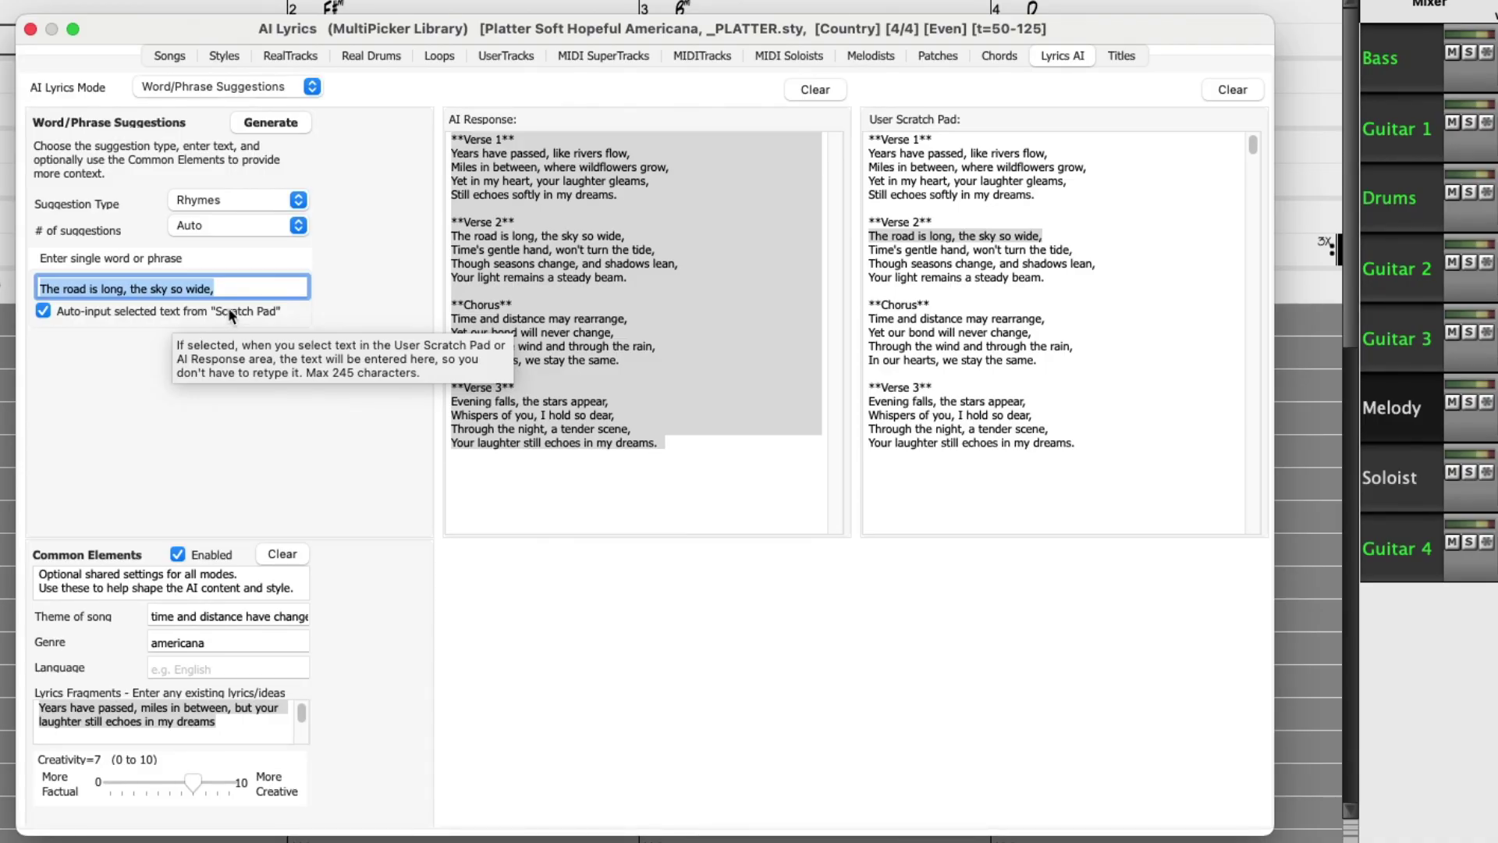
pyautogui.click(267, 124)
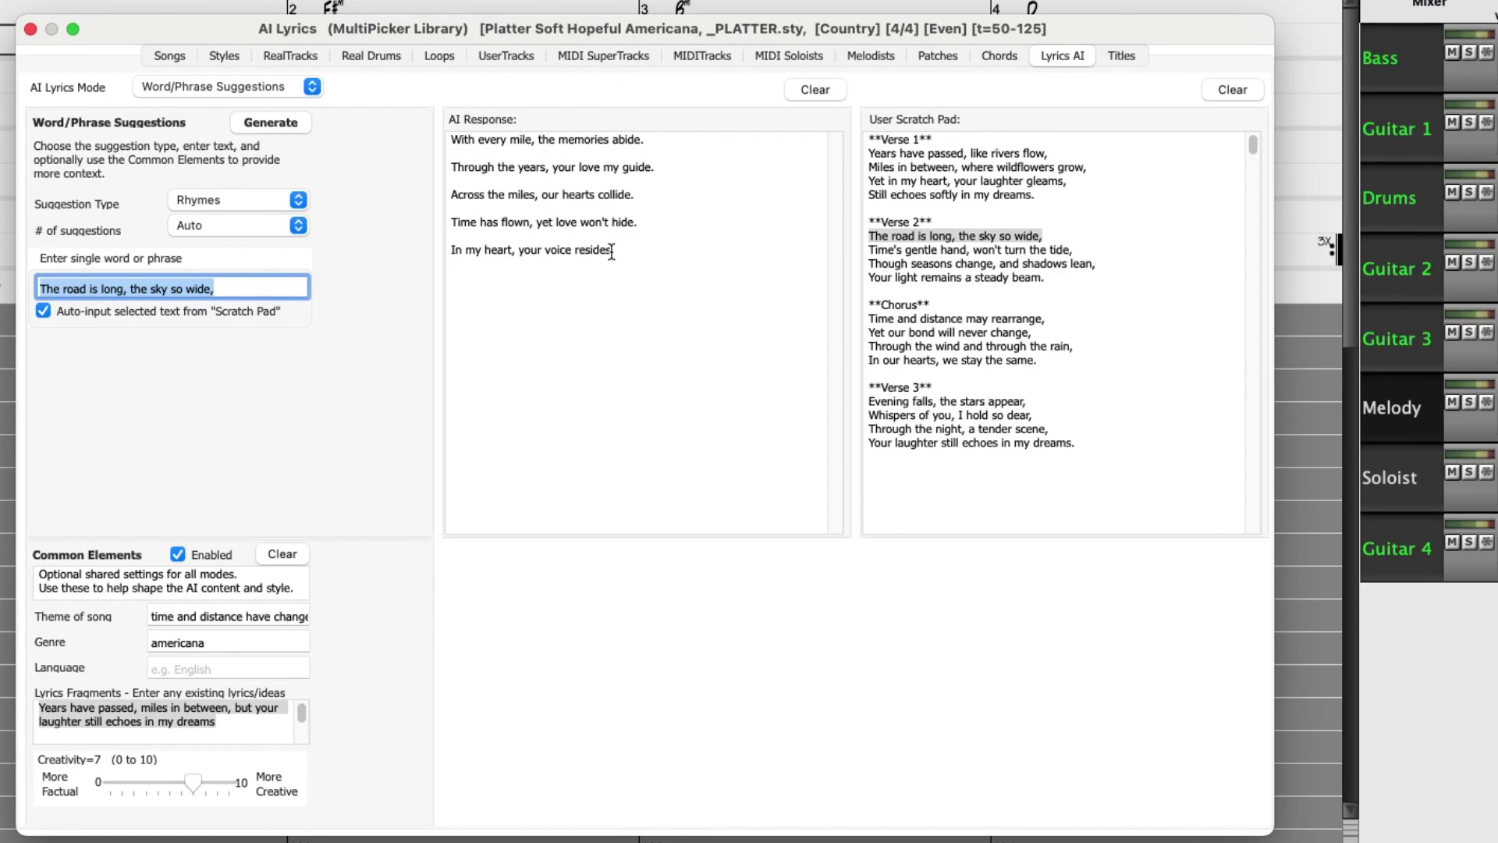
# - Paste "In my heart, your voice resides" over Verse 2's "Time's gentle hand, won't turn the tide,"
pyautogui.moveTo(613, 249); pyautogui.dragTo(434, 251)
pyautogui.press('super+c')
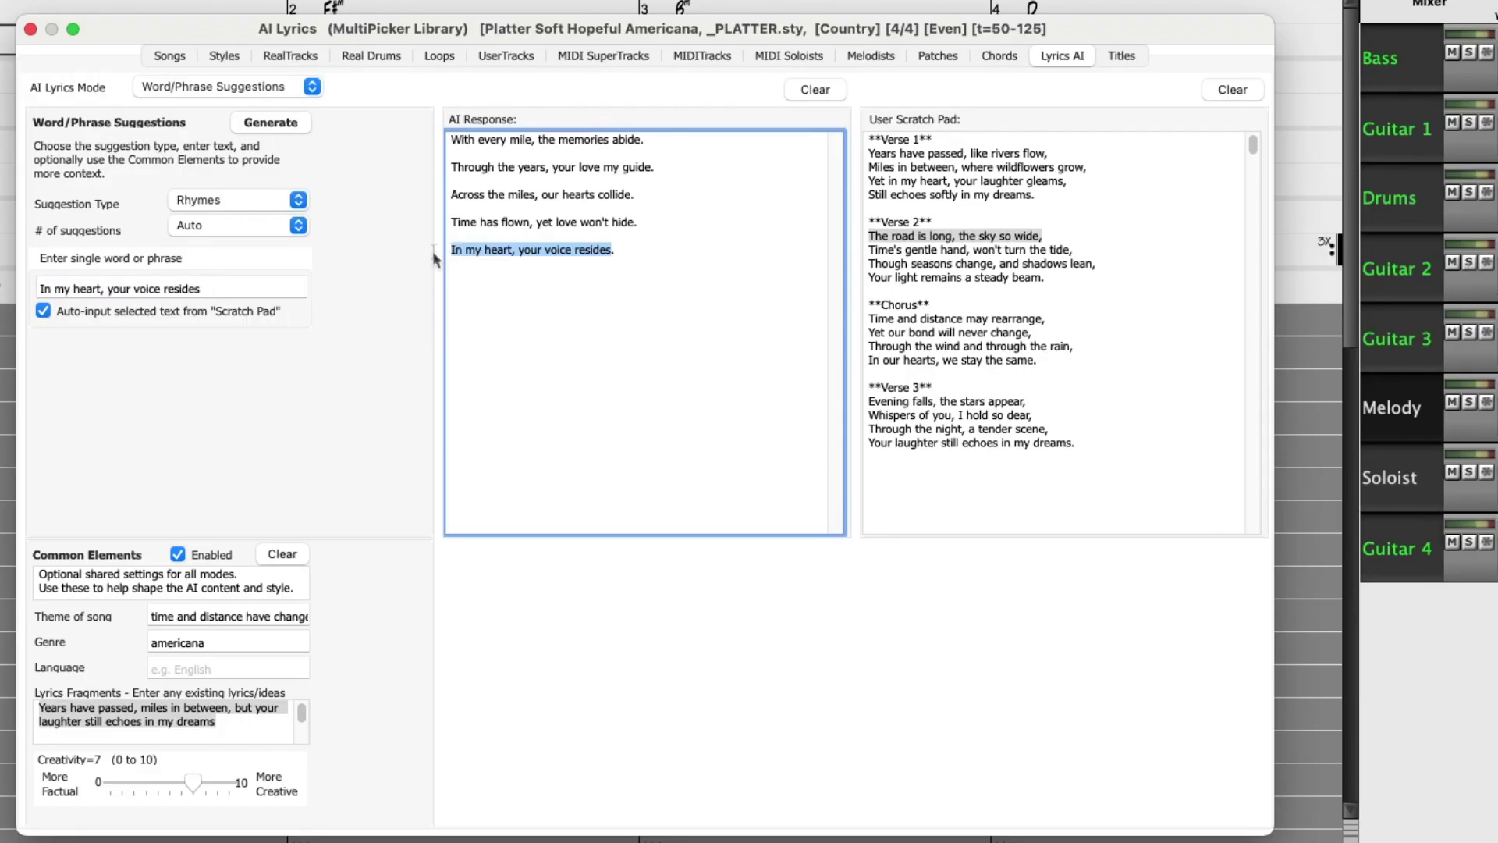
pyautogui.moveTo(1072, 249); pyautogui.dragTo(856, 249)
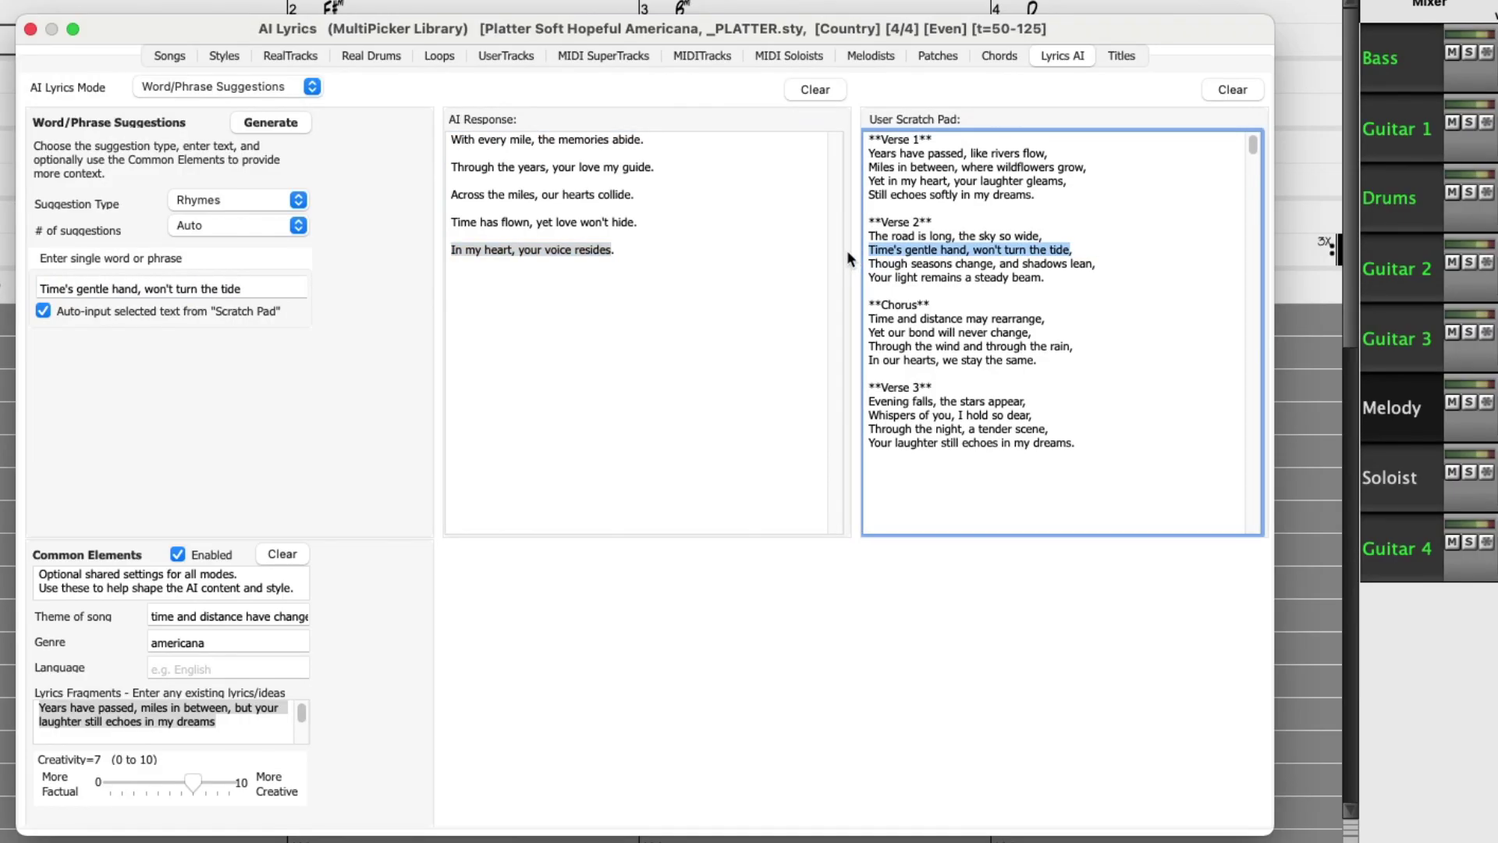
pyautogui.press('super+v')
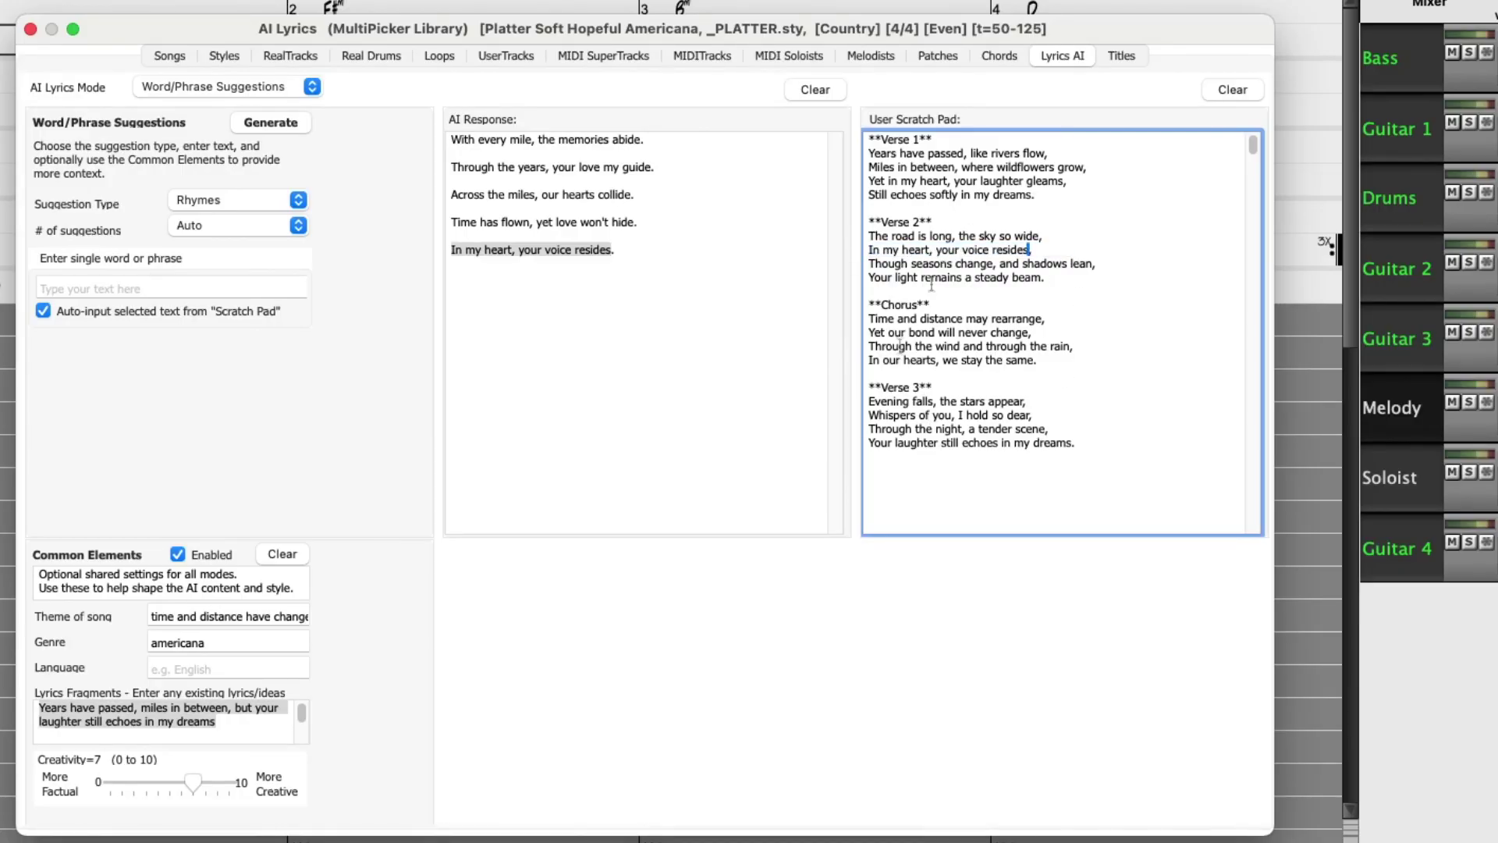
pyautogui.moveTo(632, 31); pyautogui.dragTo(769, 357)
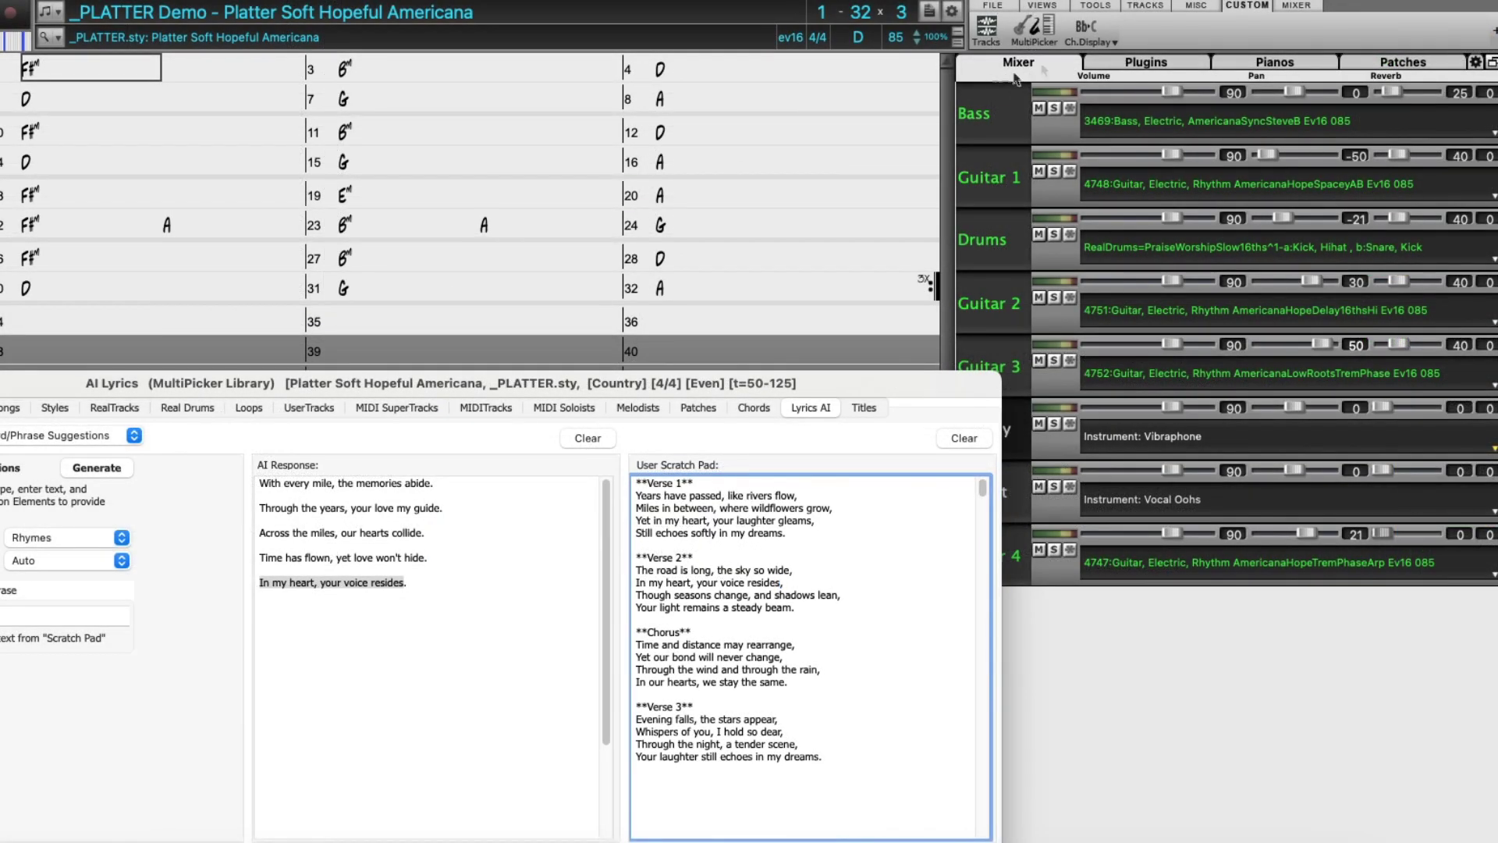
# - Choose Bar Lyrics from the Ch.Display Layers options for the chord chart
pyautogui.click(1082, 44)
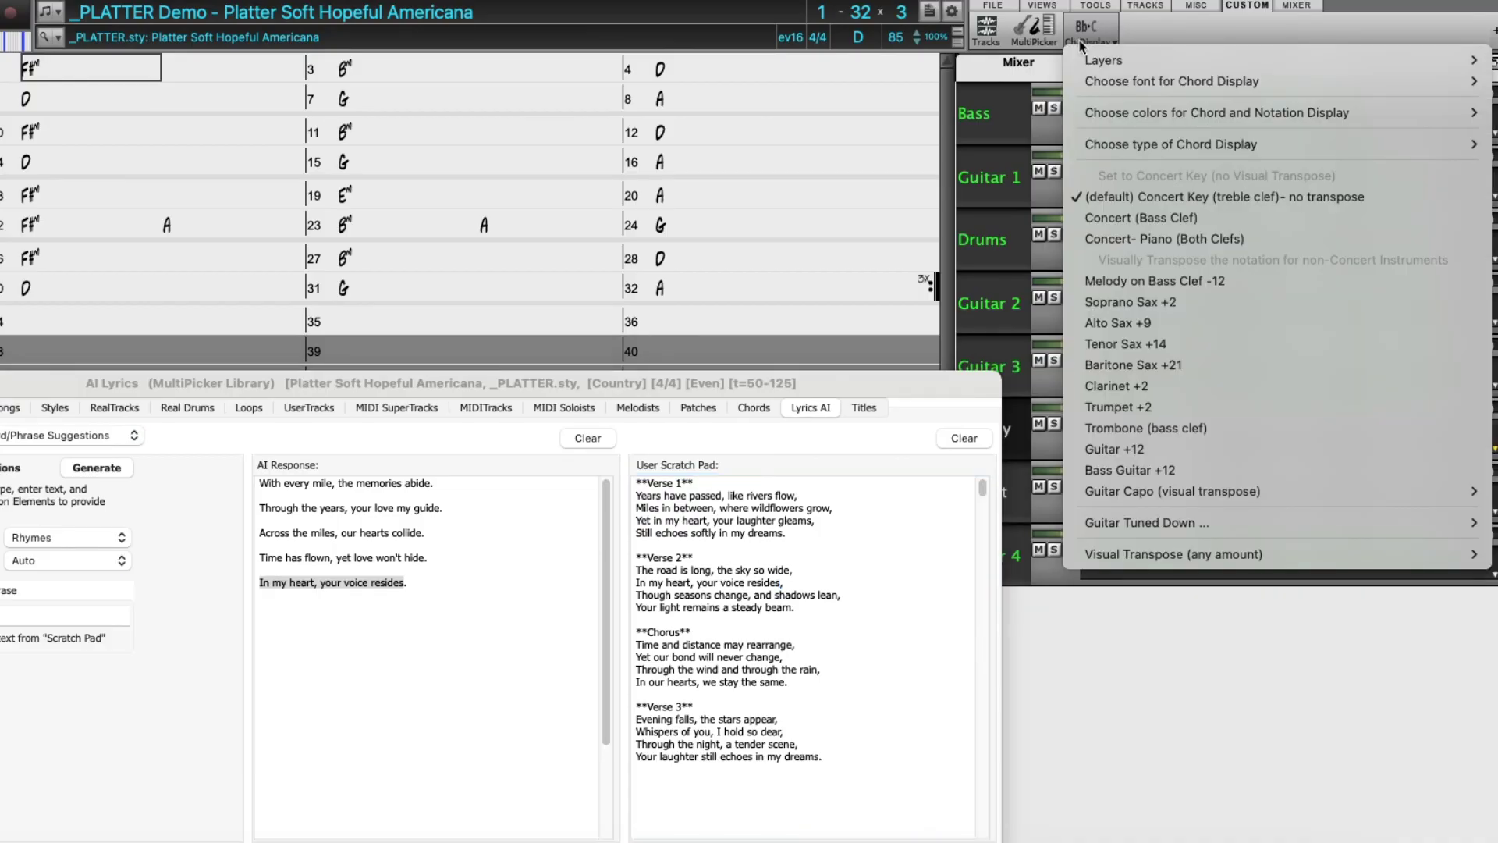
pyautogui.moveTo(1087, 62)
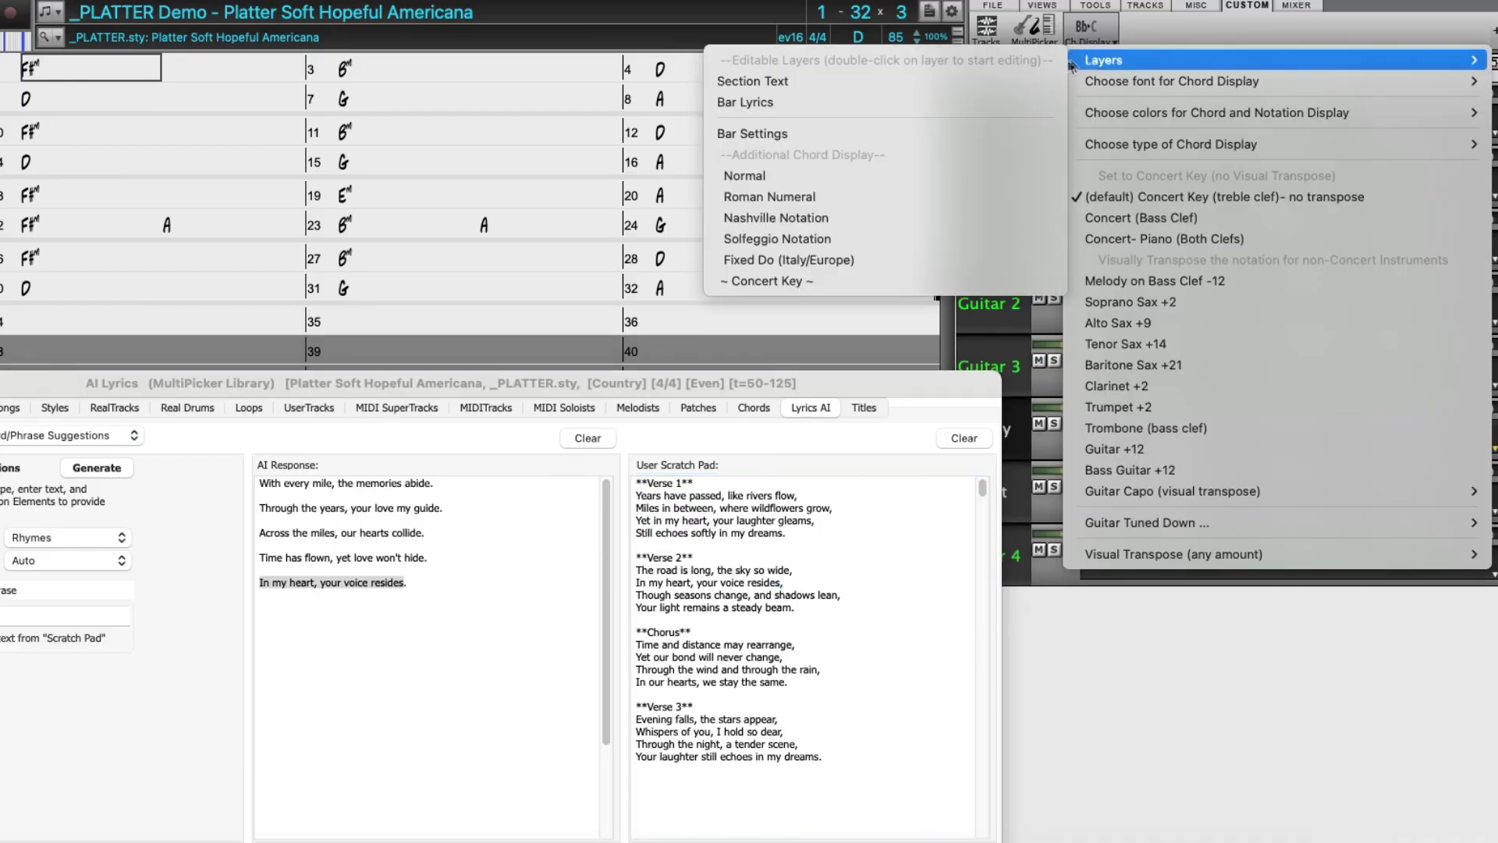
pyautogui.click(755, 104)
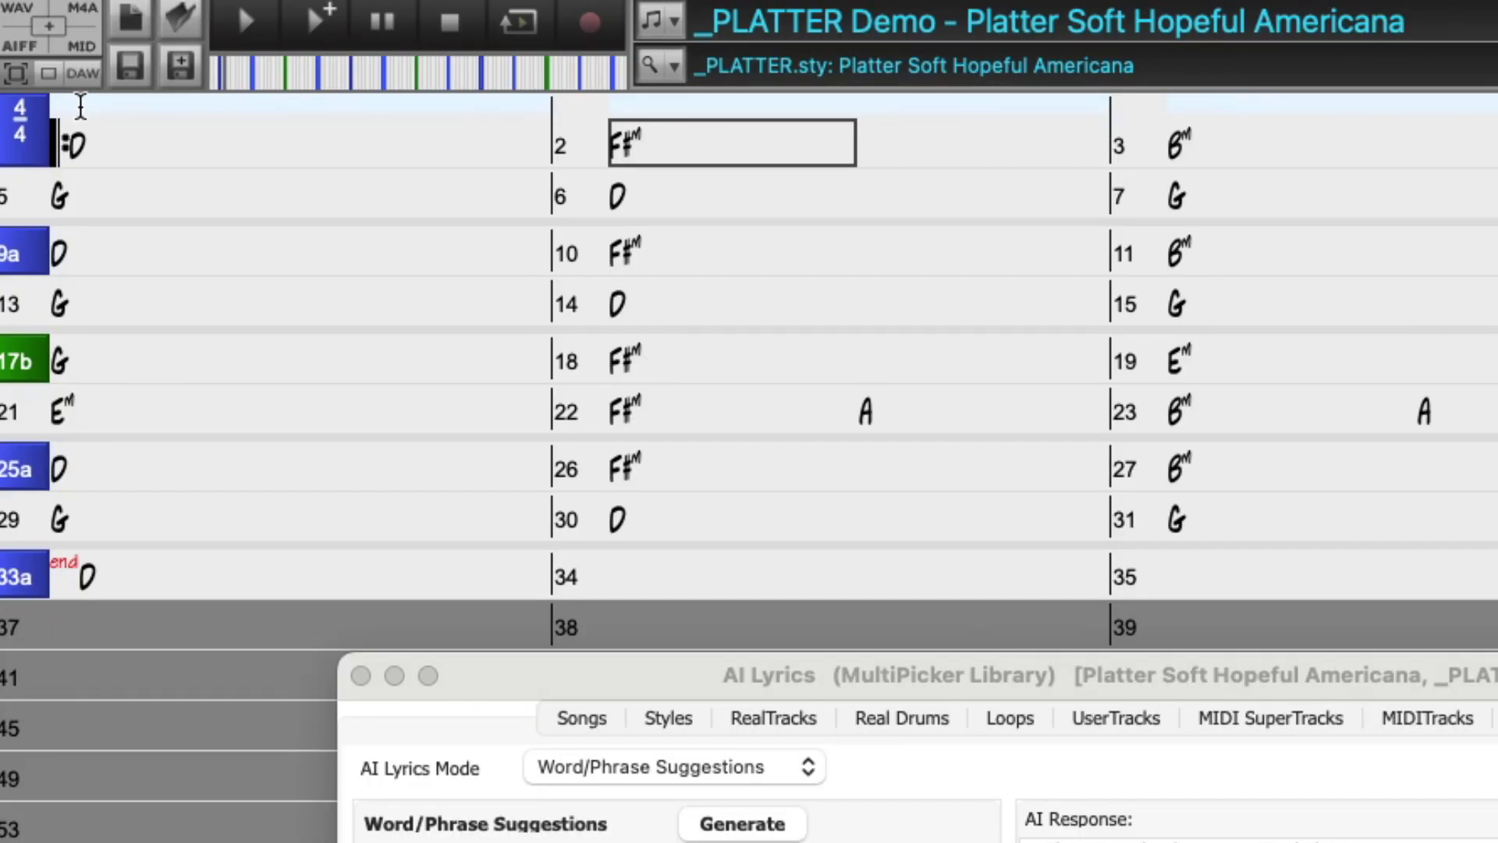
# - Open the bar lyric edit bar in bar 1's lyrics row
pyautogui.click(80, 105)
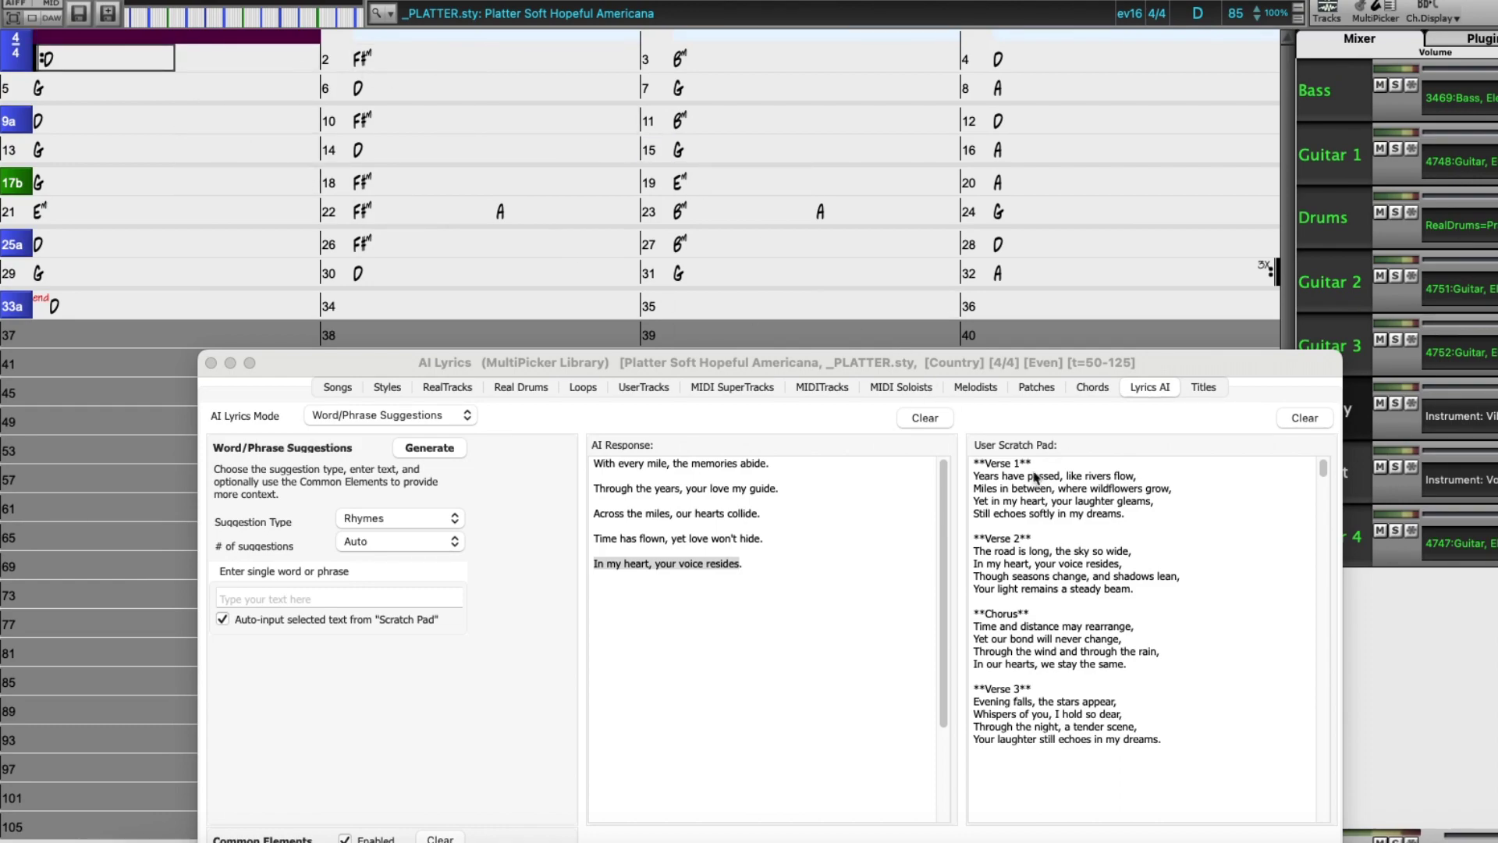
# - Delete the Verse 1 heading and split each Verse 1 line into short half-line phrases
pyautogui.click(1040, 469)
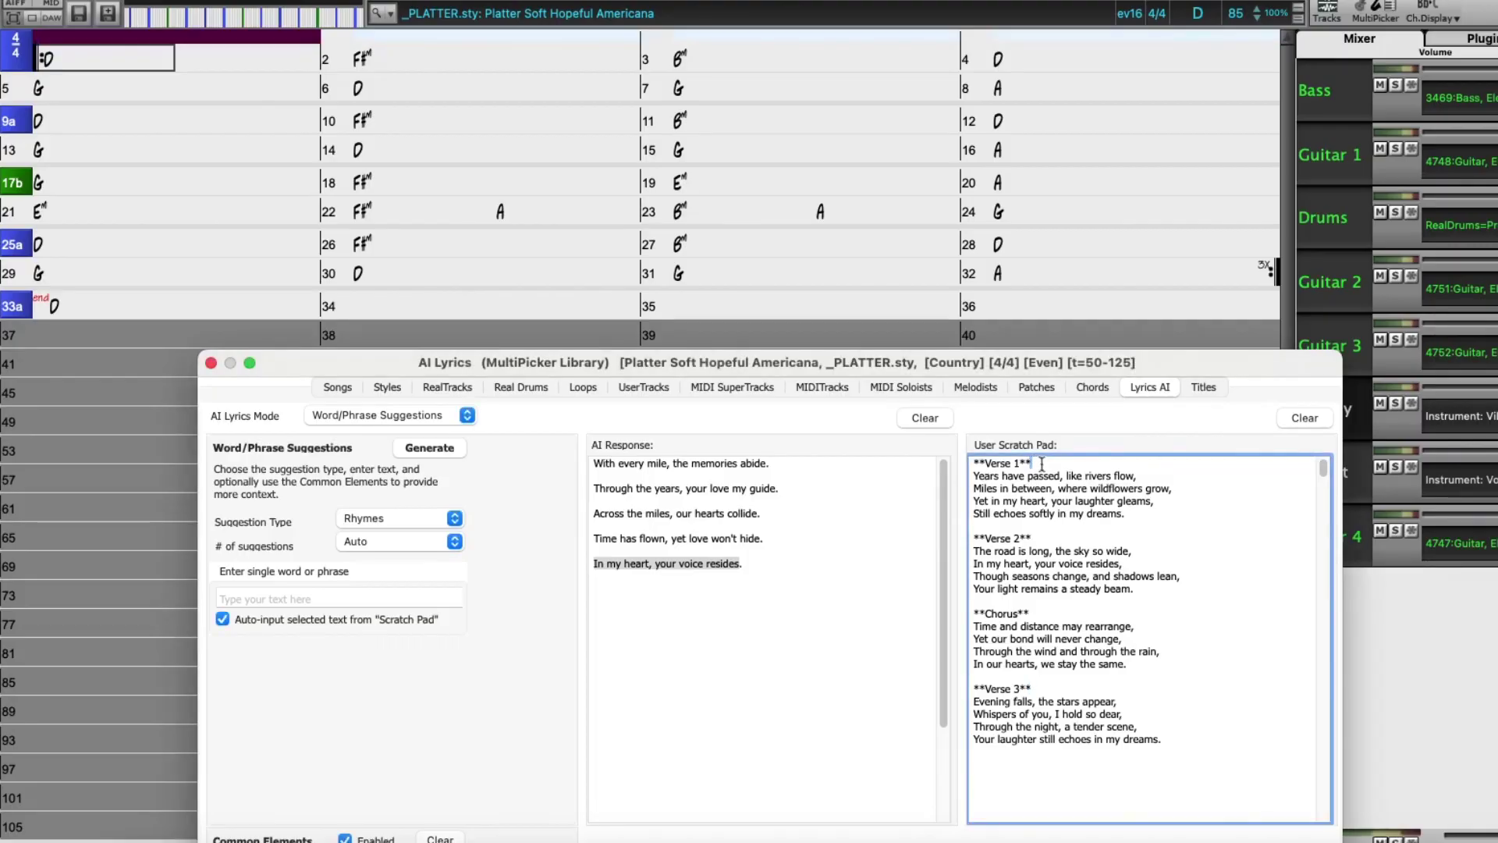
pyautogui.moveTo(1040, 464); pyautogui.dragTo(936, 467)
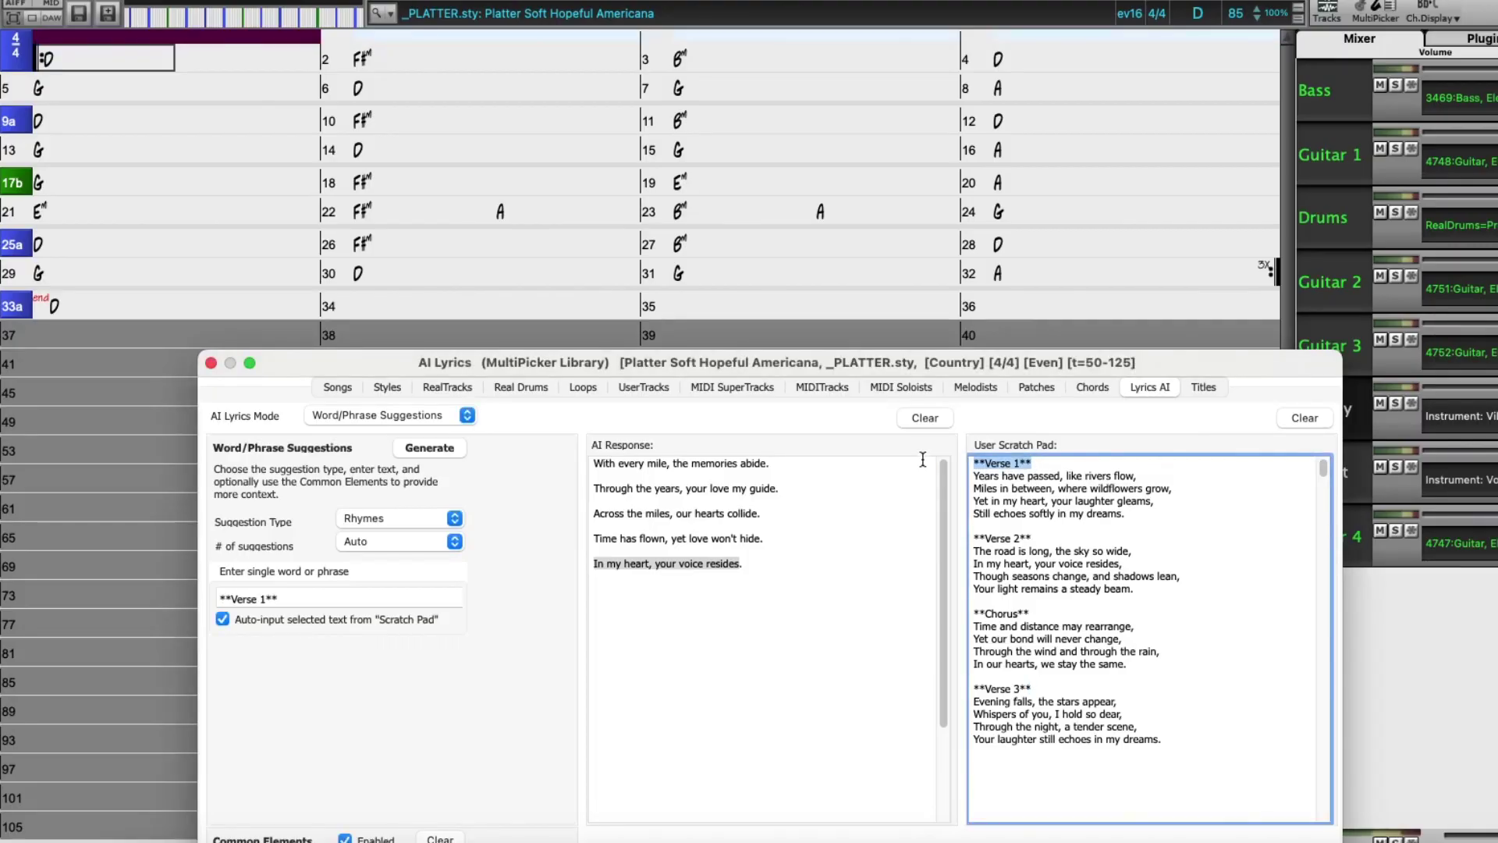
pyautogui.press('BackSpace')
pyautogui.press('Delete')
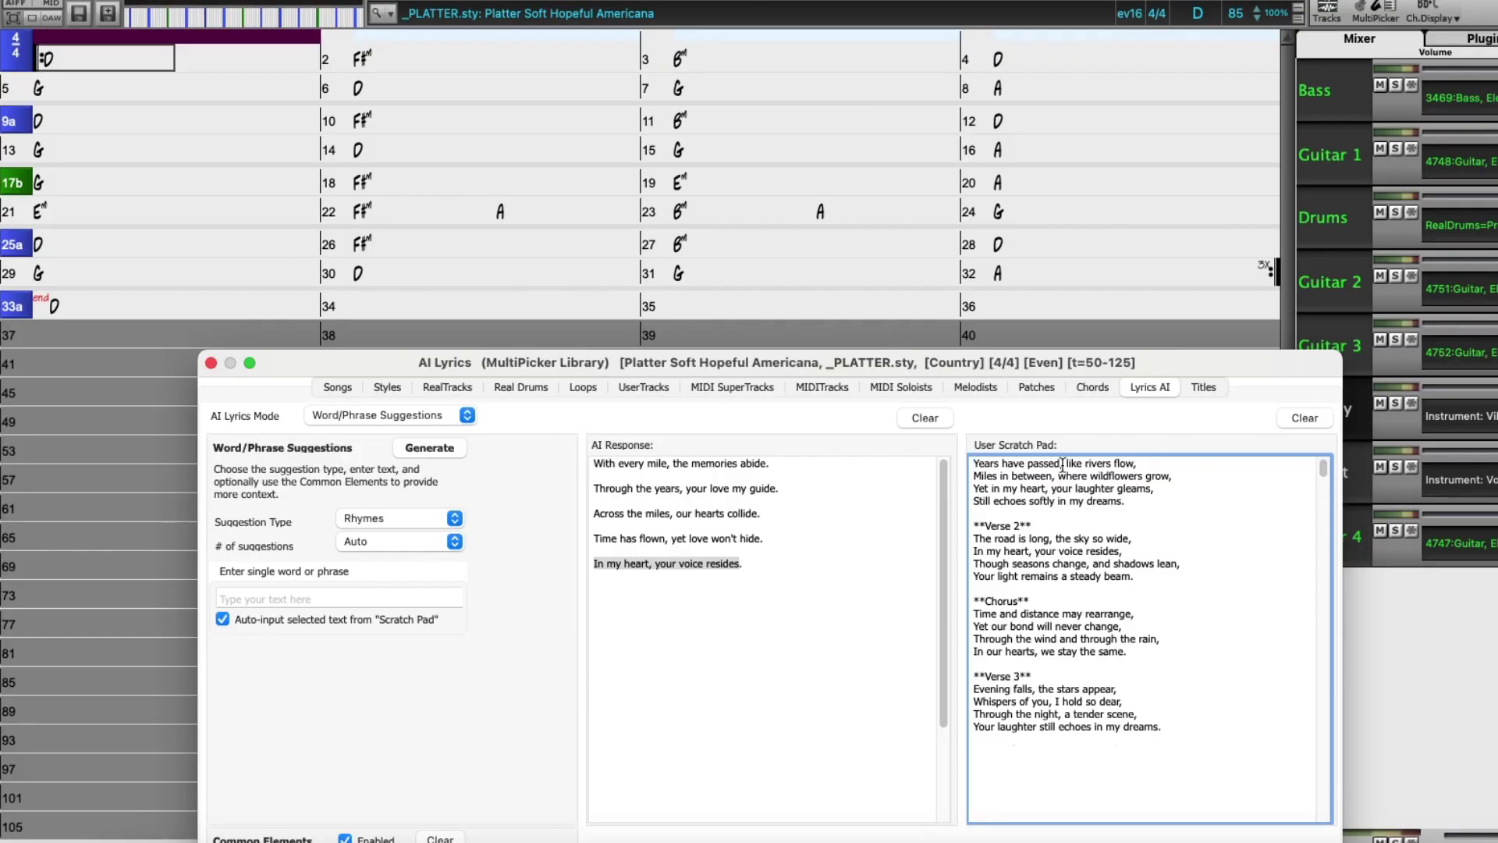
pyautogui.click(1066, 463)
pyautogui.press('Return')
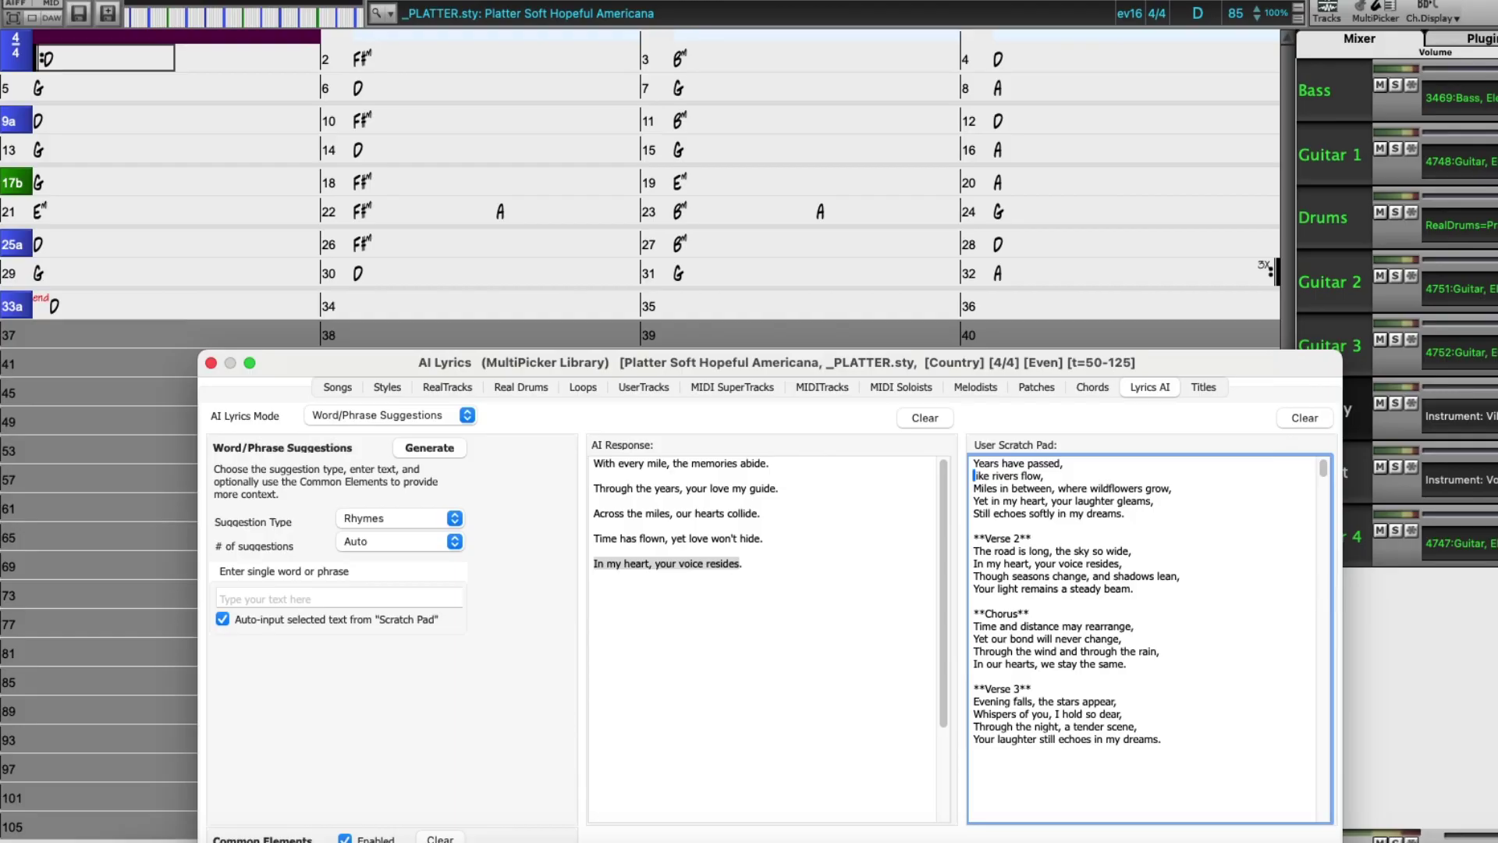
pyautogui.click(1061, 489)
pyautogui.press('Return')
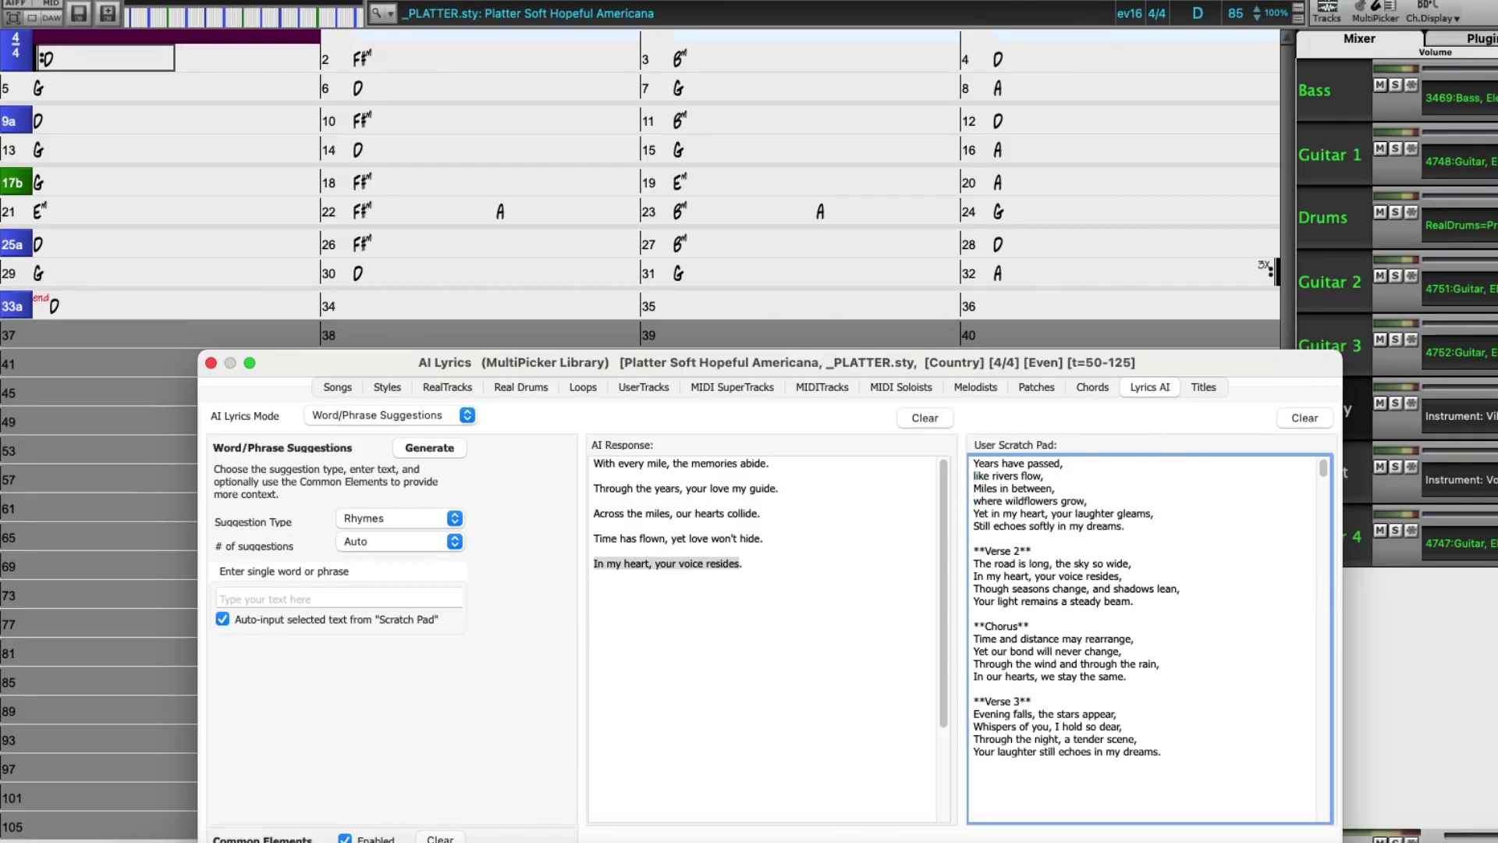
pyautogui.click(1050, 514)
pyautogui.press('Return')
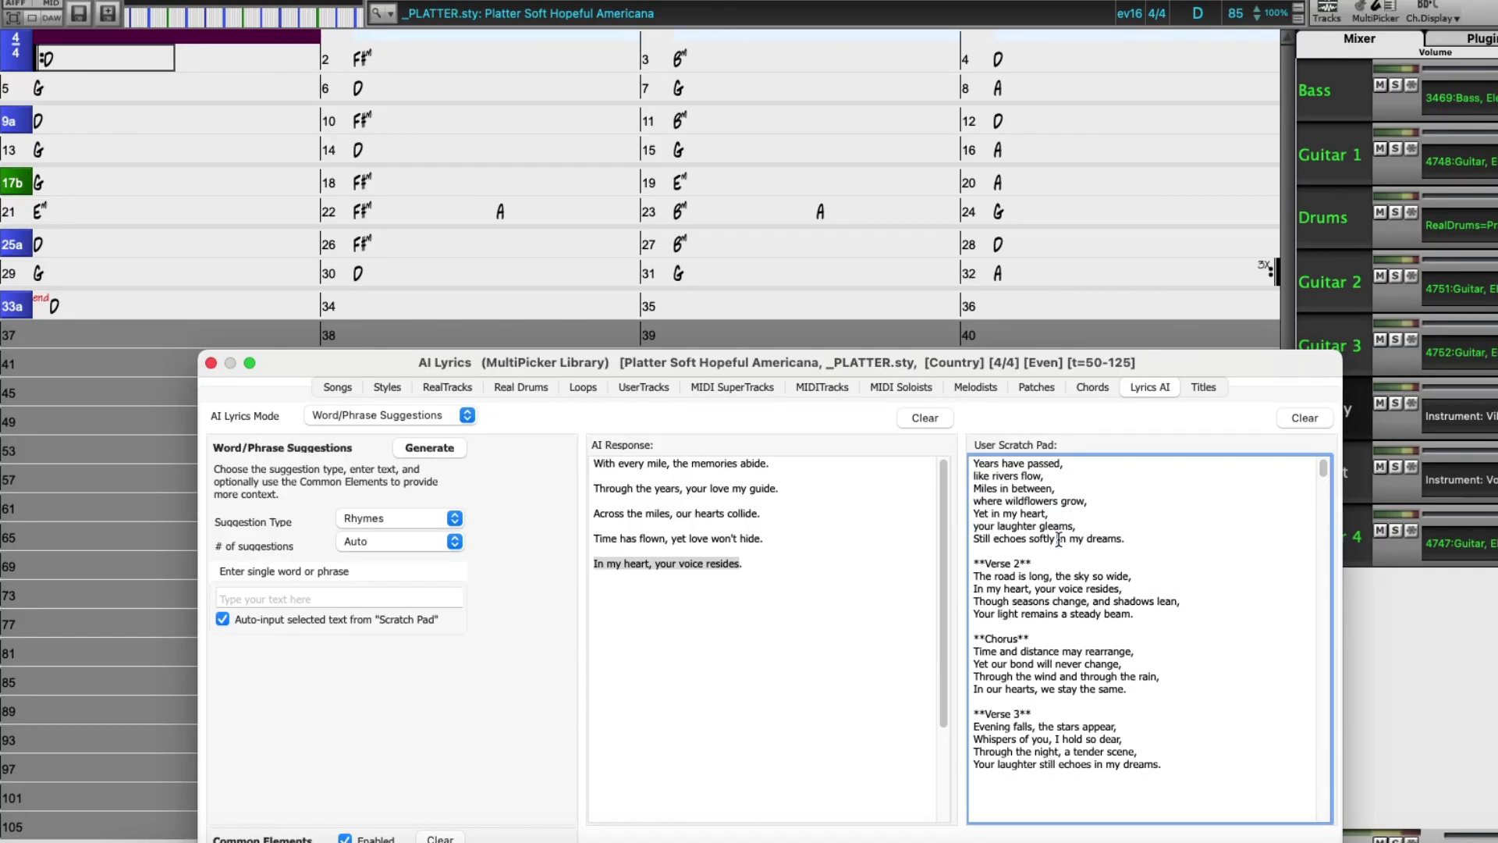
pyautogui.press('Return')
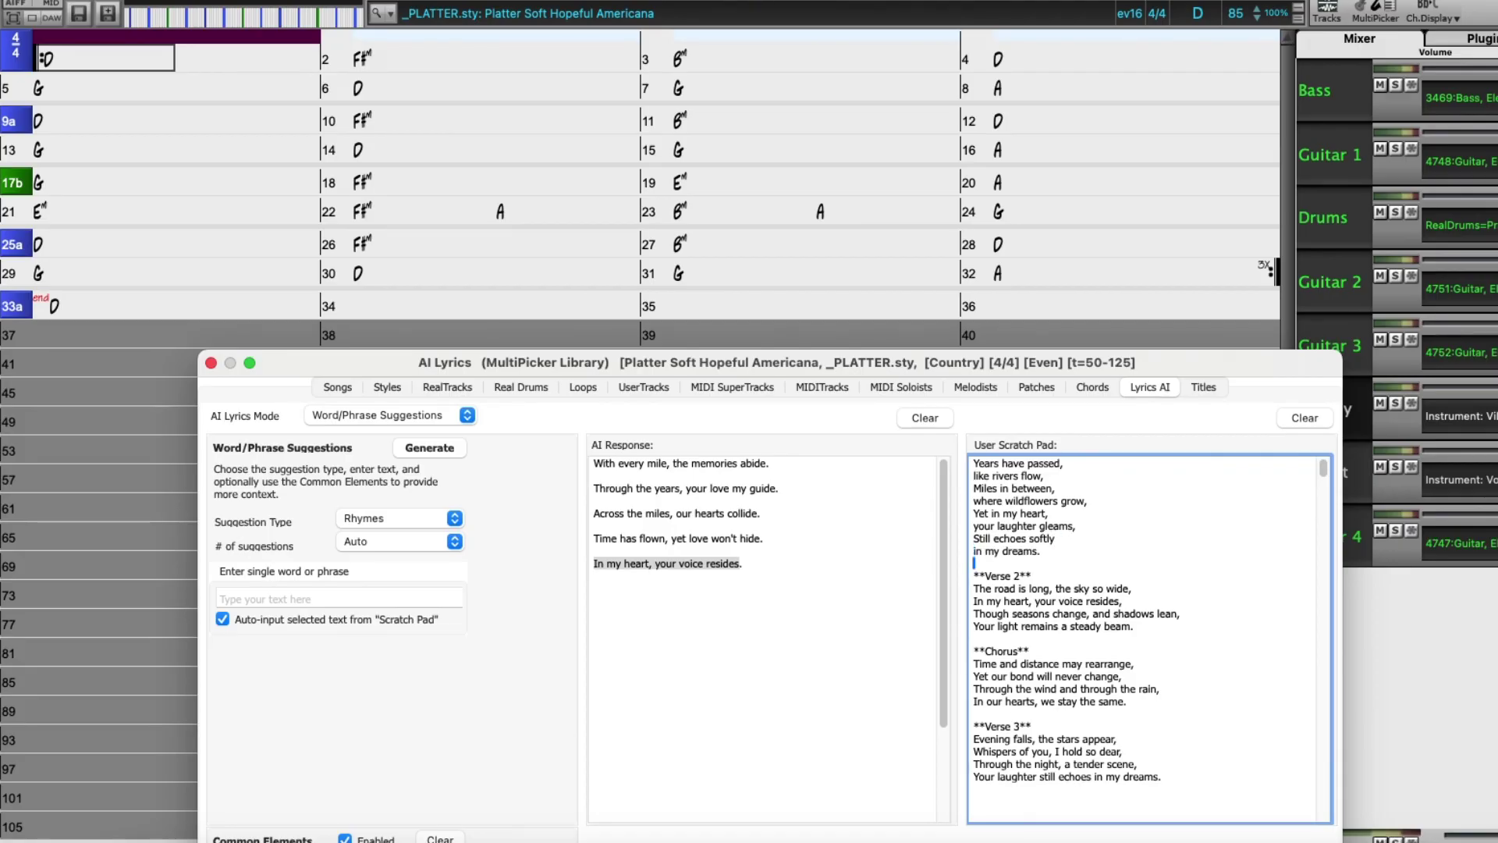
# - Delete the Verse 2 heading and split its lines, from "the sky so wide" to "a steady beam"
pyautogui.hotkey('shift', 'Down')
pyautogui.hotkey('shift', 'Down')
pyautogui.press('BackSpace')
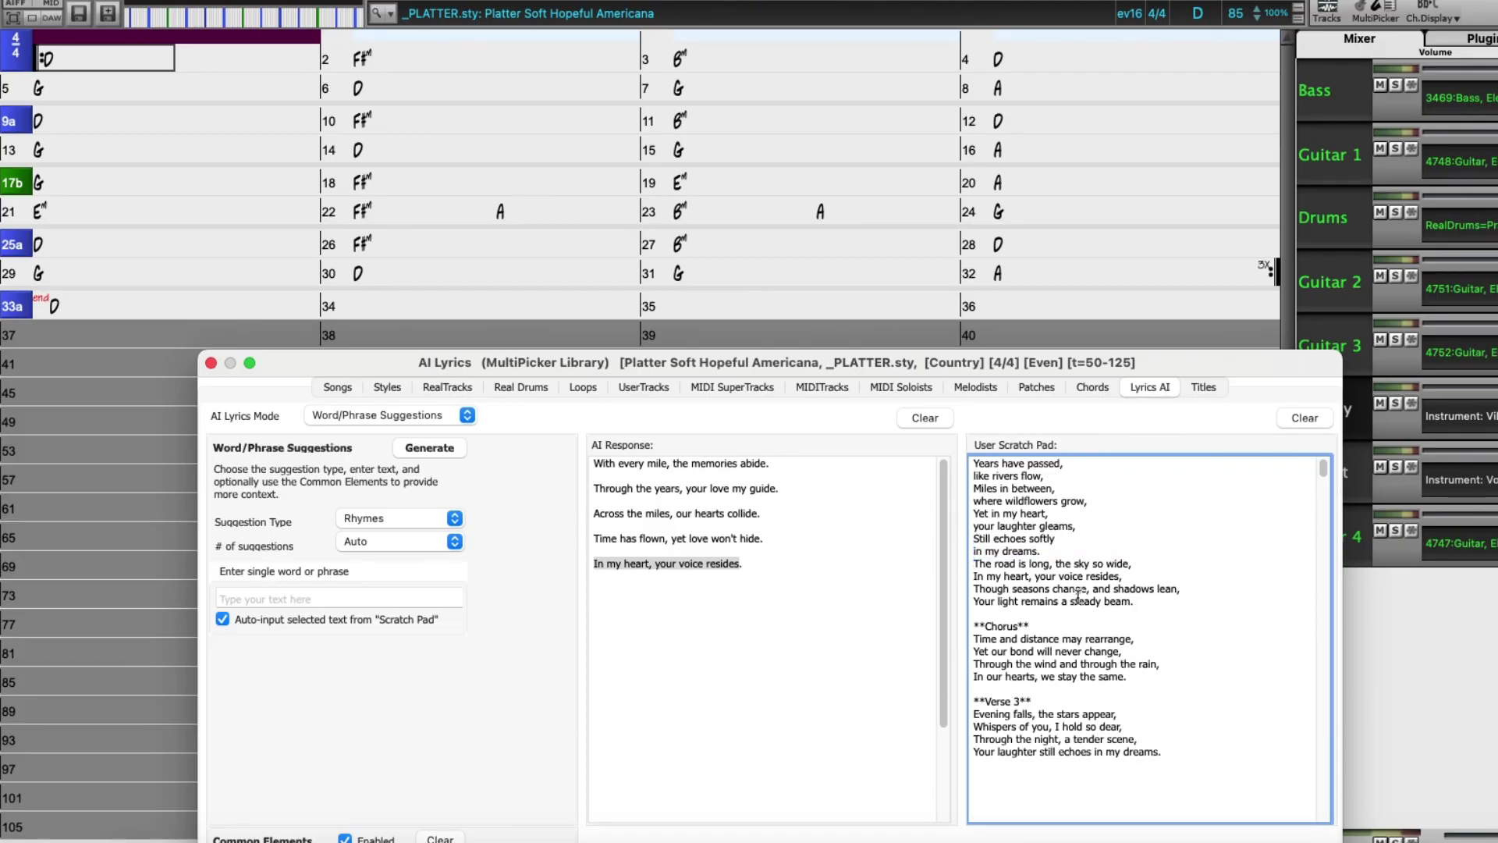
pyautogui.click(1056, 563)
pyautogui.press('Return')
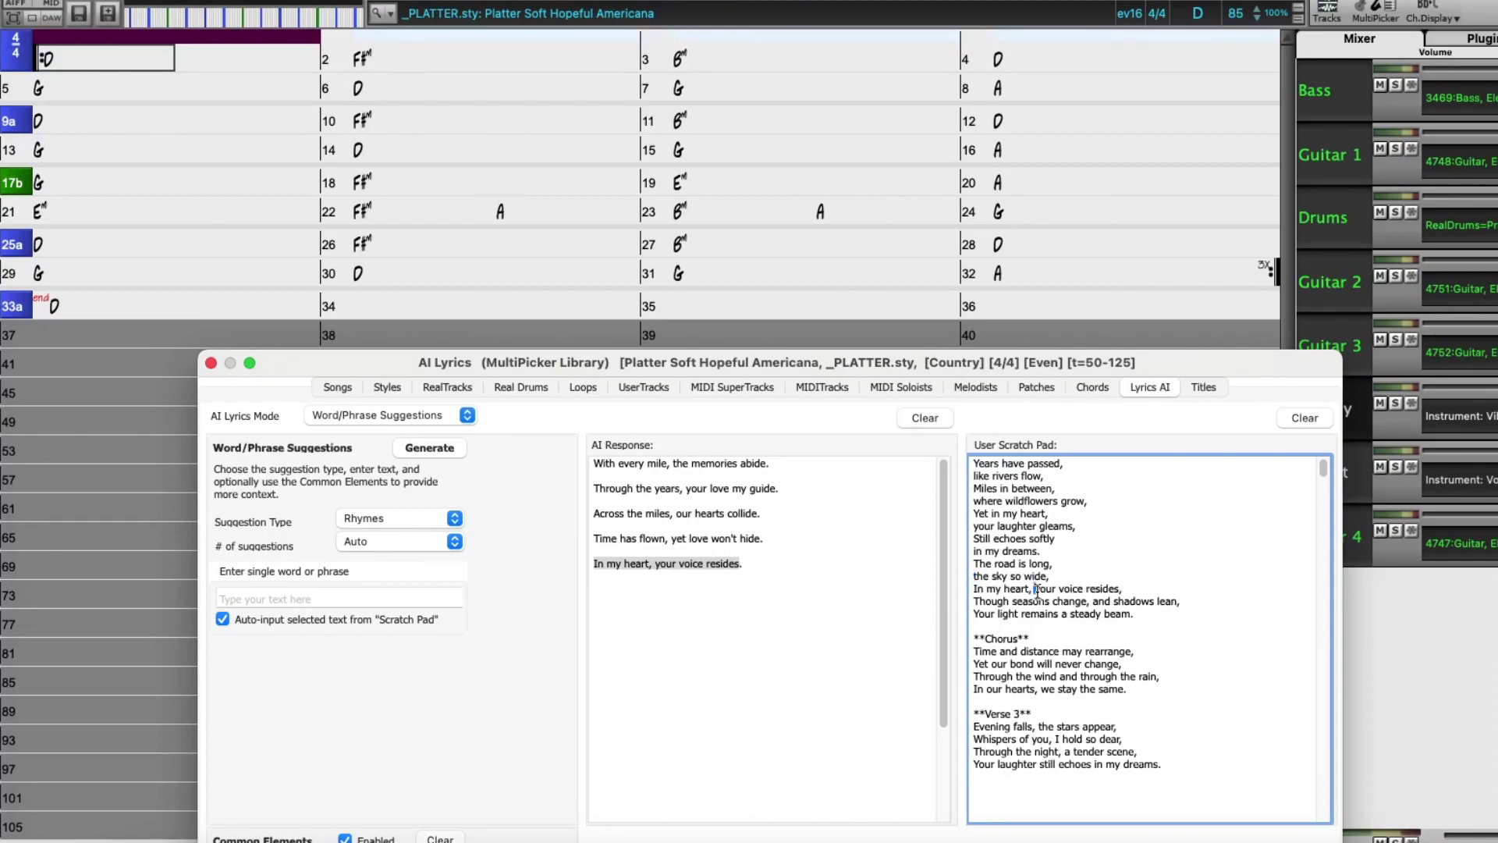
pyautogui.press('Return')
pyautogui.click(1096, 614)
pyautogui.press('Return')
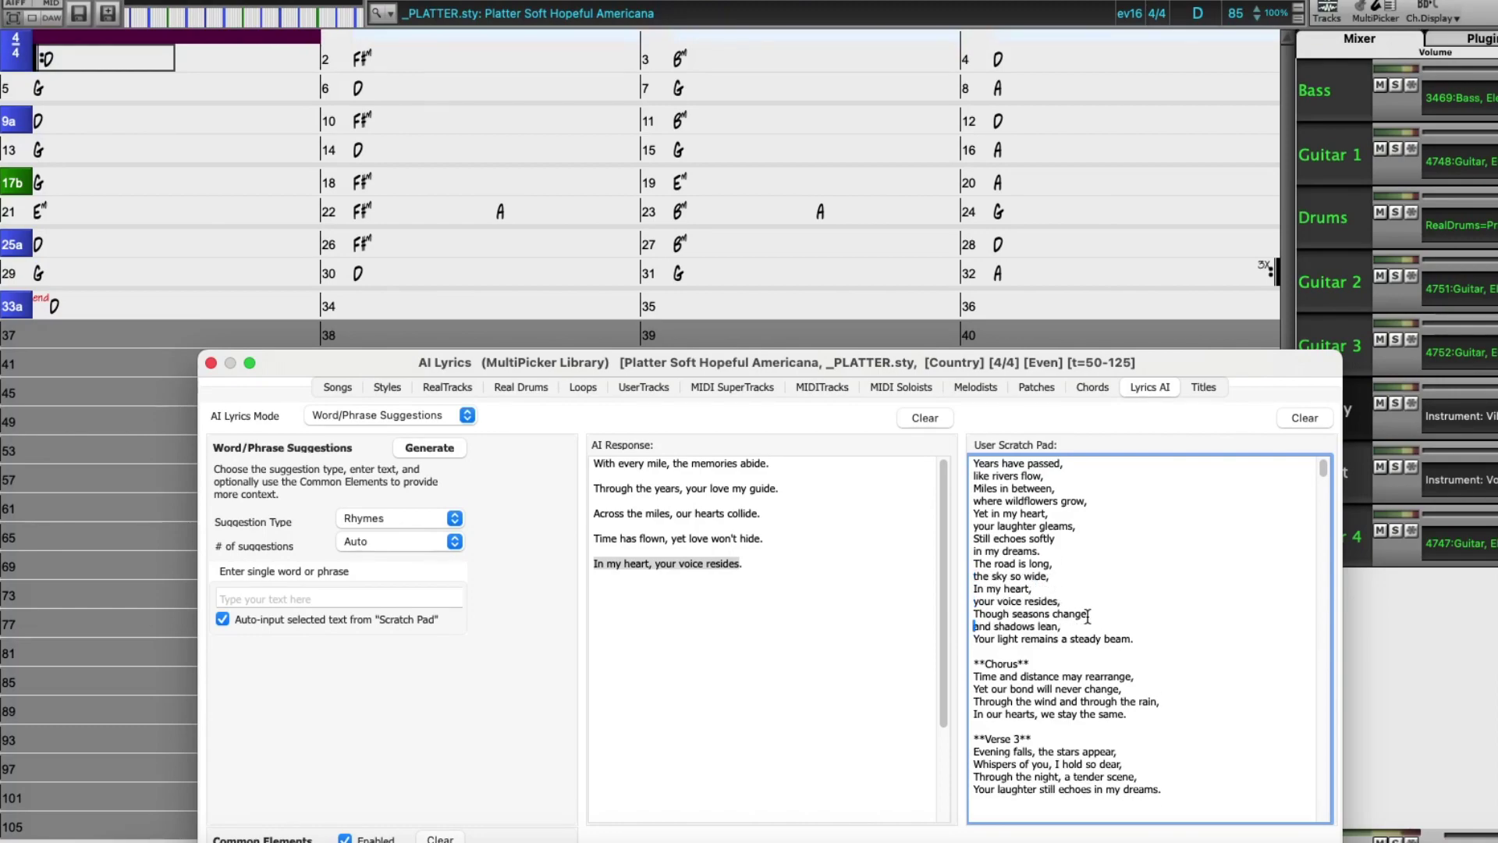
pyautogui.click(1063, 640)
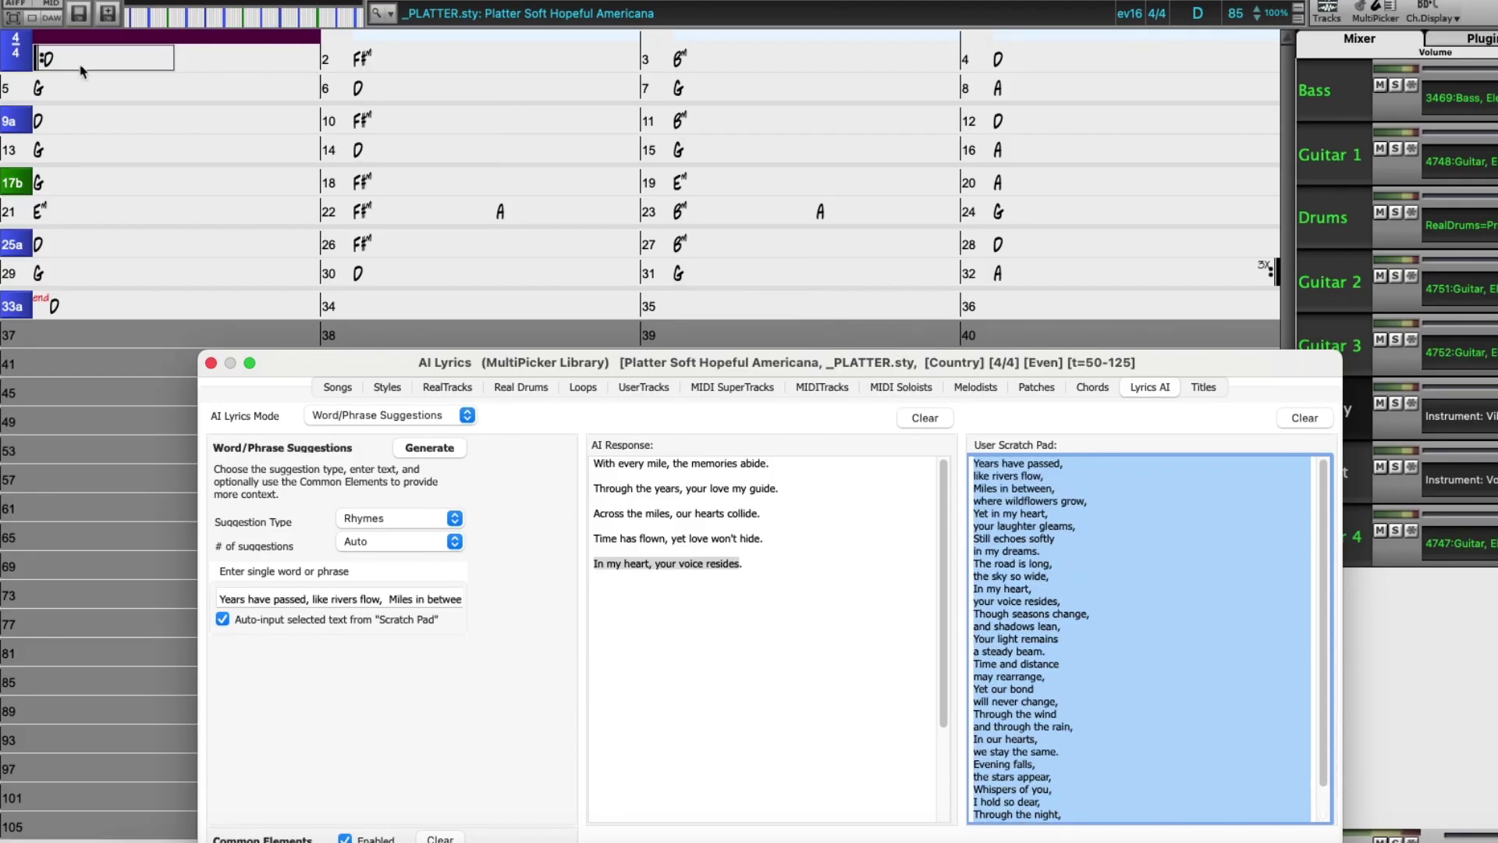
# - Select bar 1 of the chord chart as the starting point for the lyrics
pyautogui.click(76, 41)
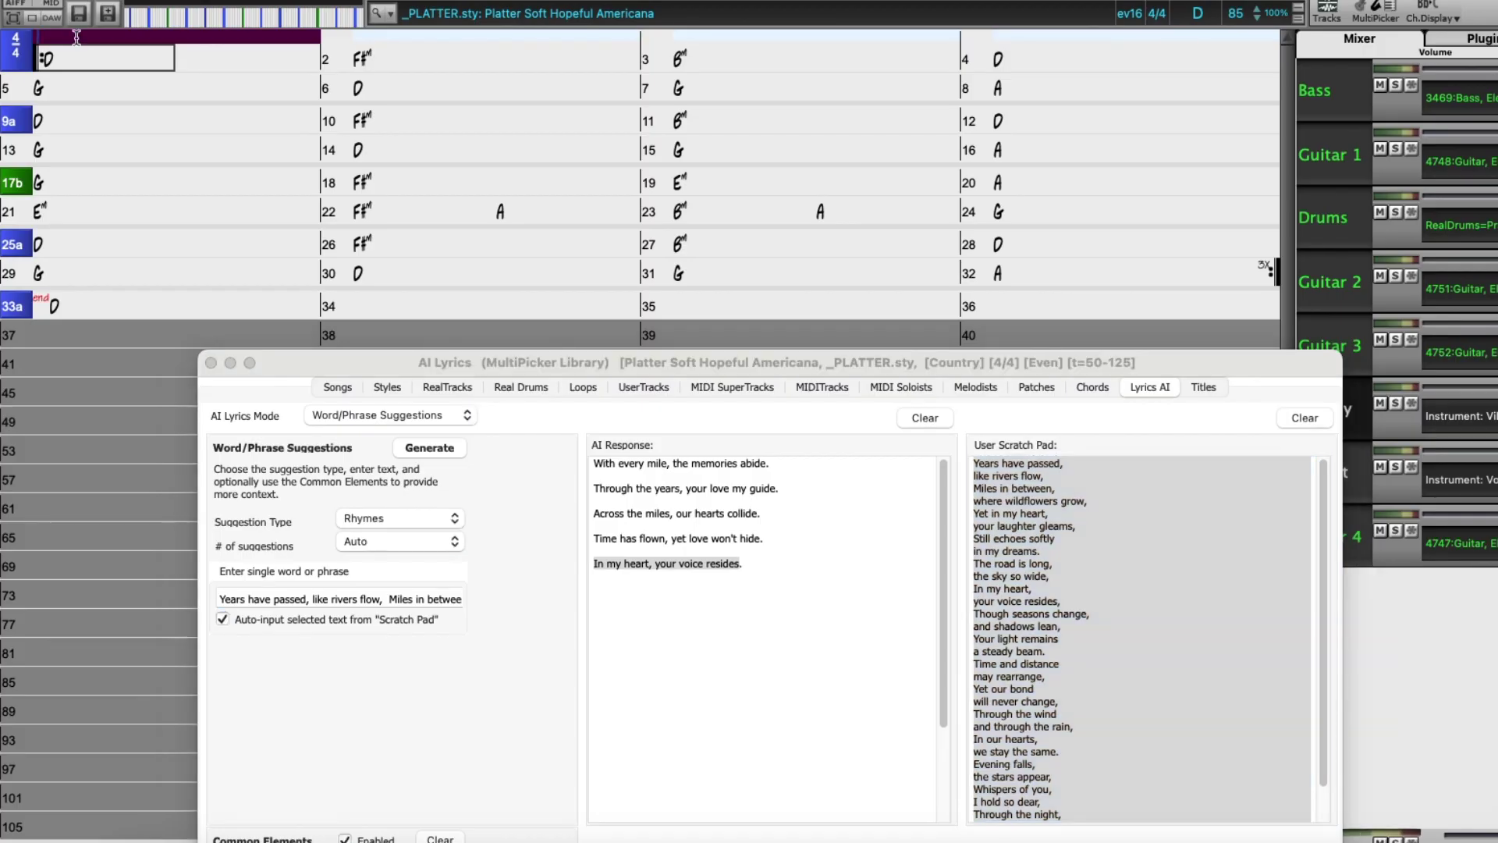